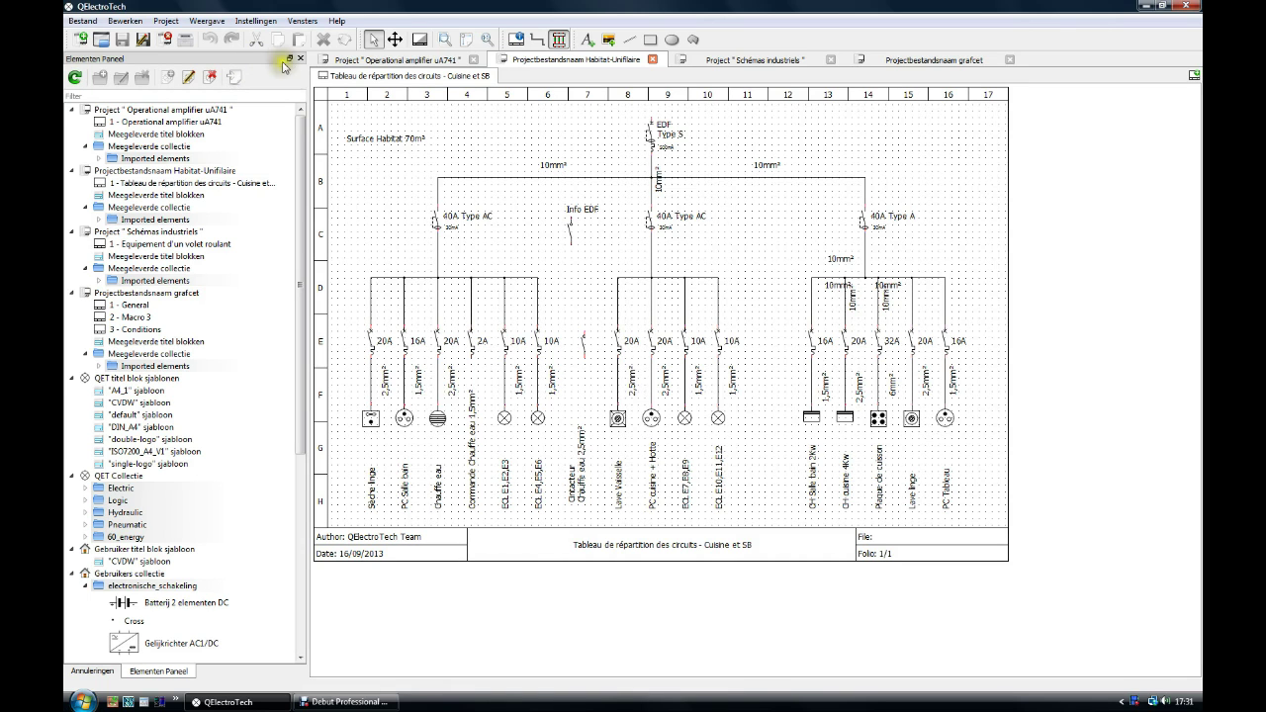
Switch to the Operational amplifier uA741 project to see its transistor-level schematic
click(378, 63)
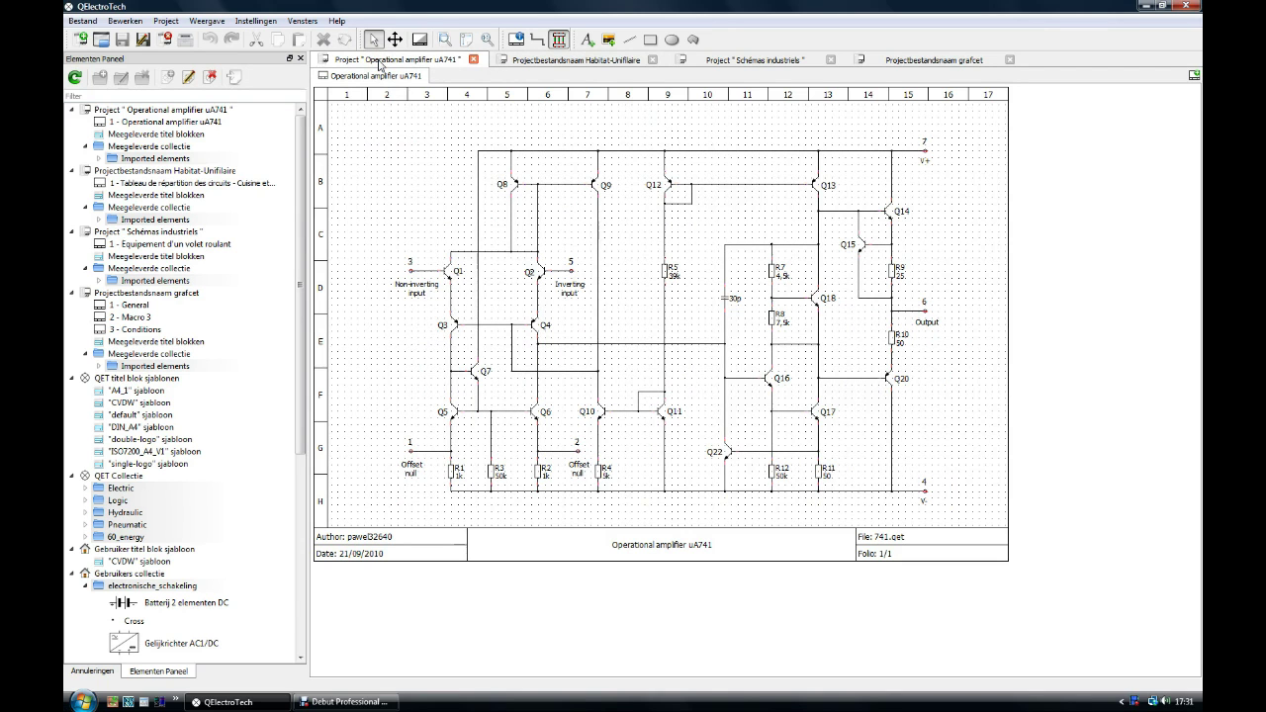
View the Schémas industriels, Habitat-Unifilaire and grafcet projects in turn, then close grafcet
click(719, 61)
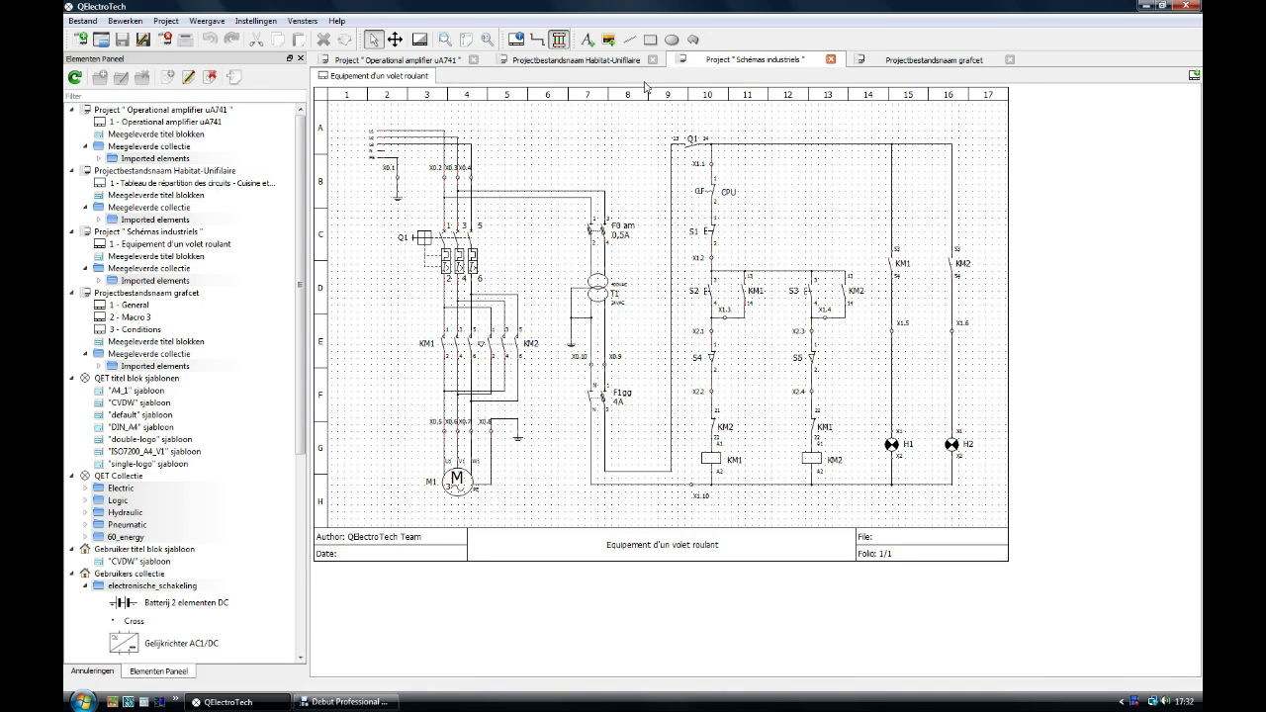
click(576, 61)
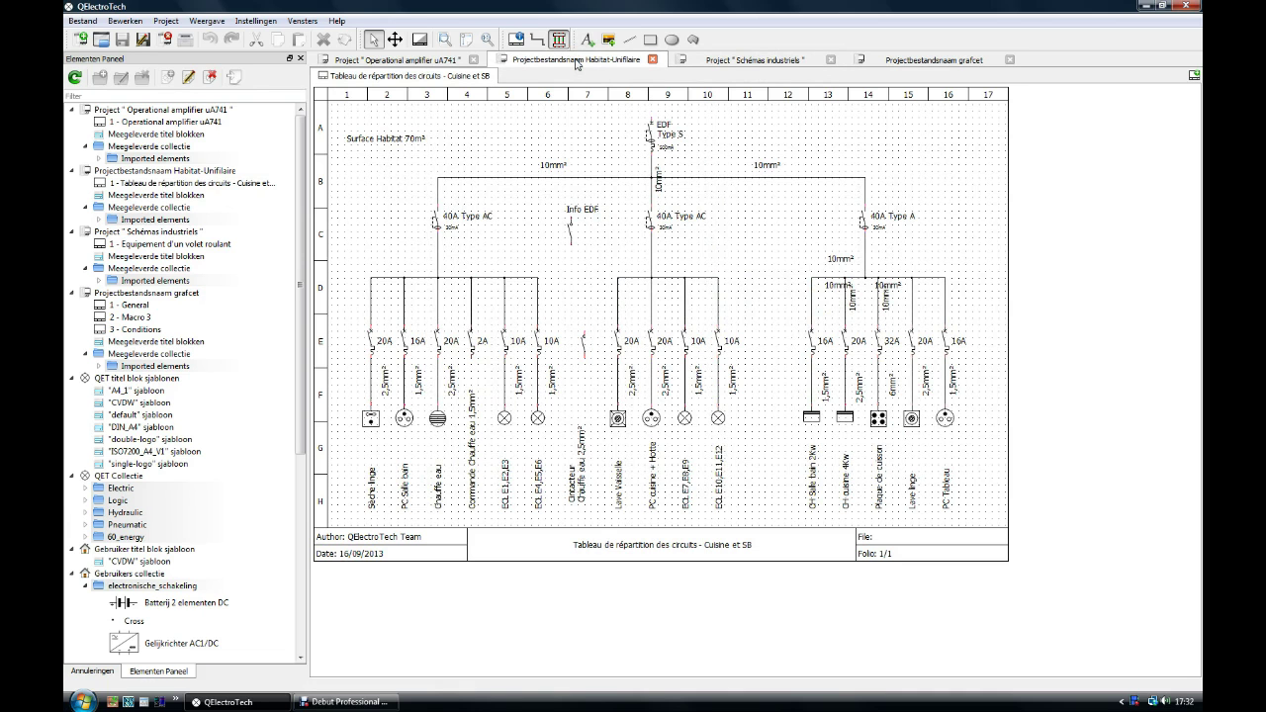
click(908, 58)
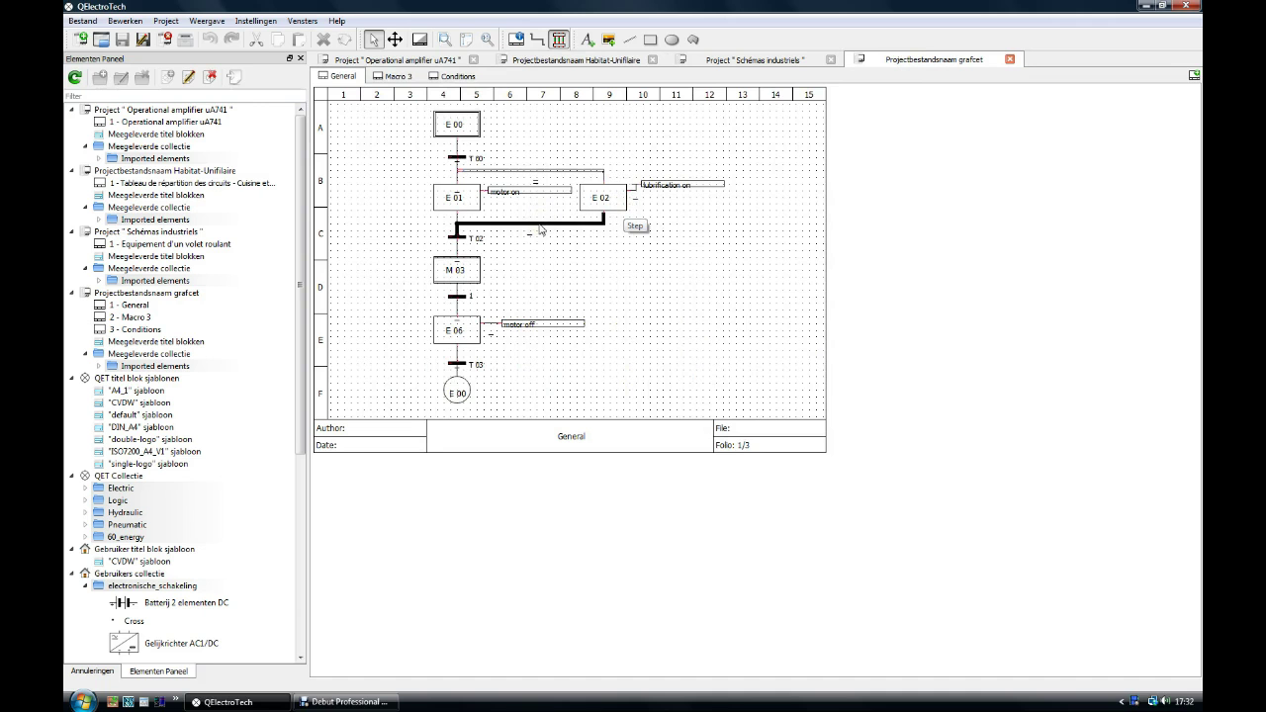
click(1008, 59)
Close the Schémas industriels, Habitat-Unifilaire and Operational amplifier uA741 projects
click(966, 59)
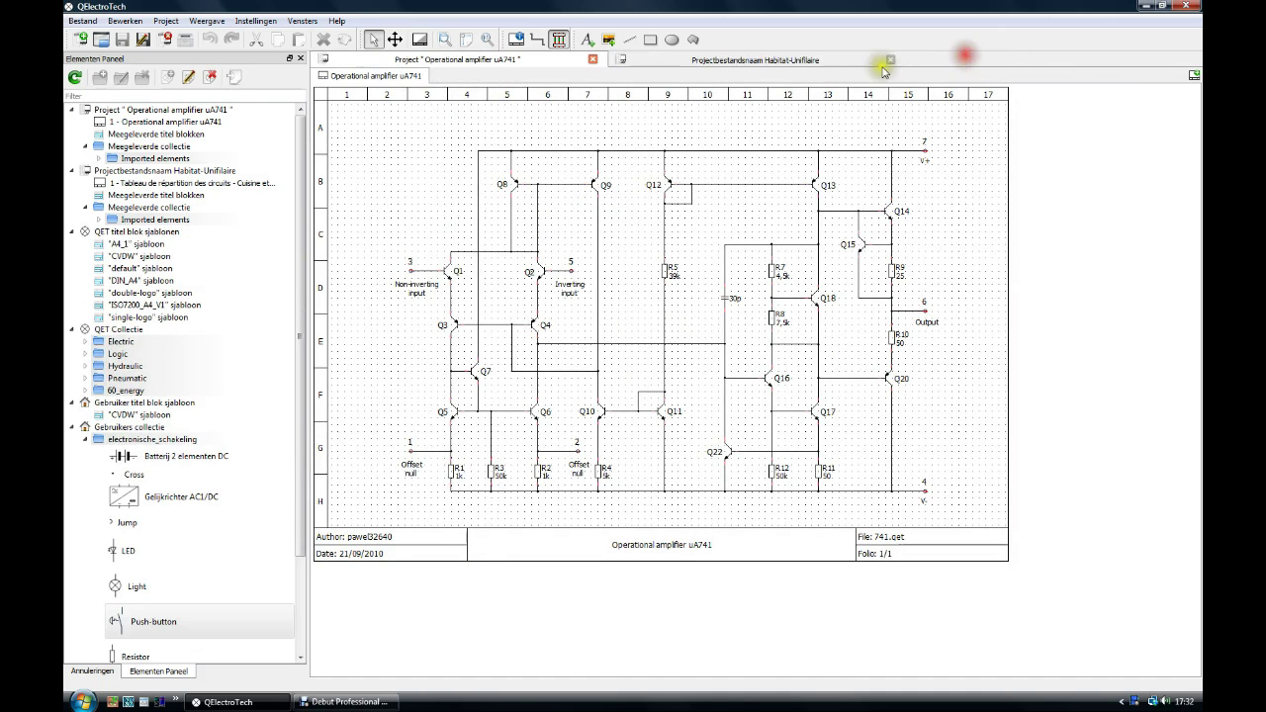
click(889, 59)
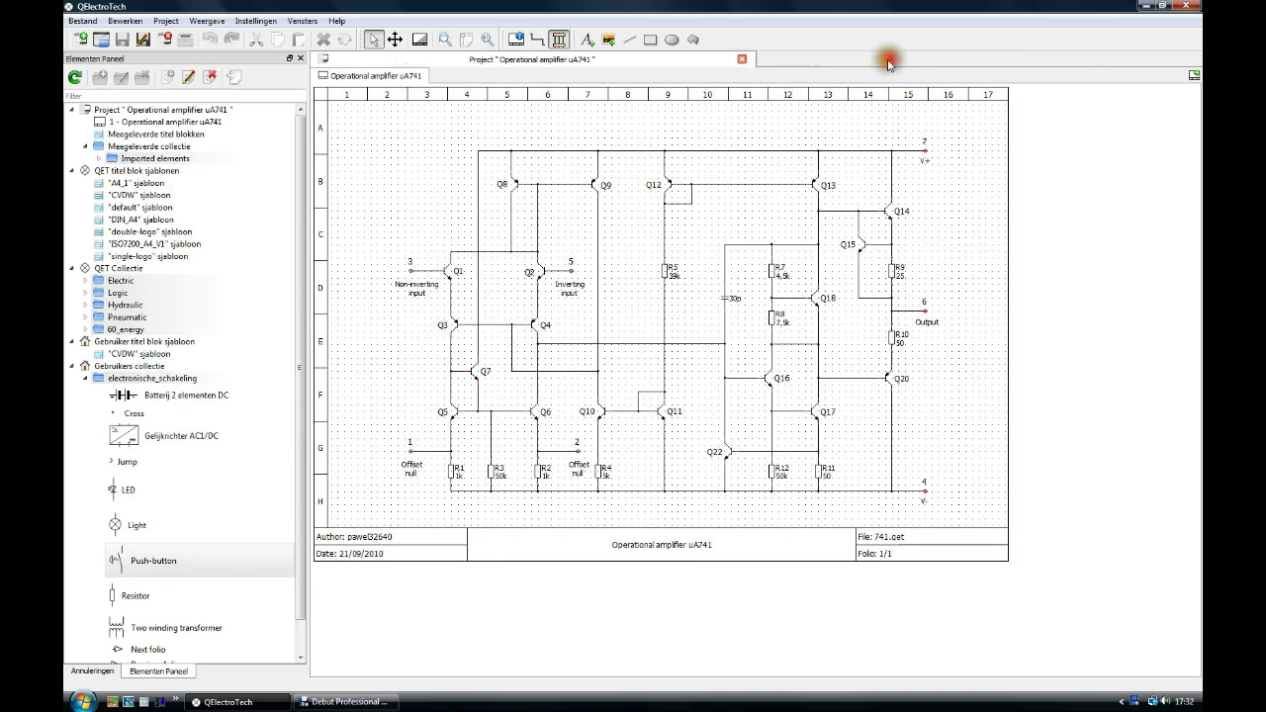
click(741, 59)
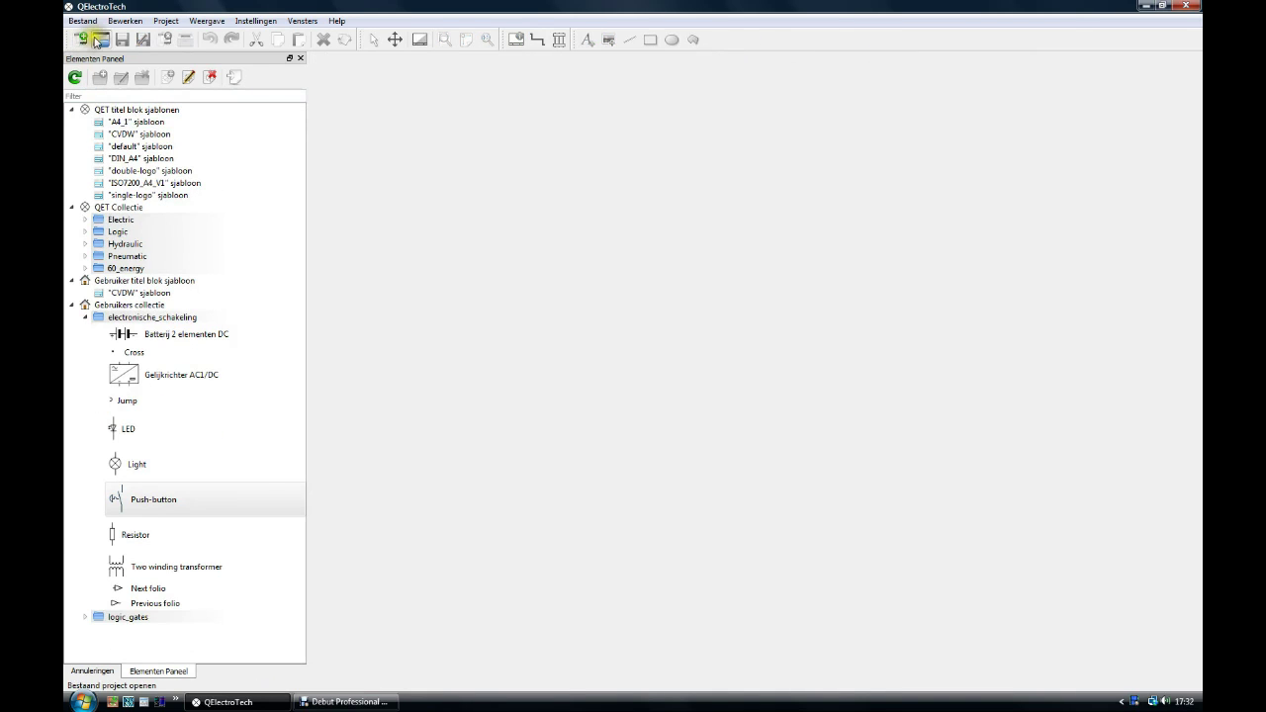
Open the affuteuse_250h project file and view its list of folios
click(97, 40)
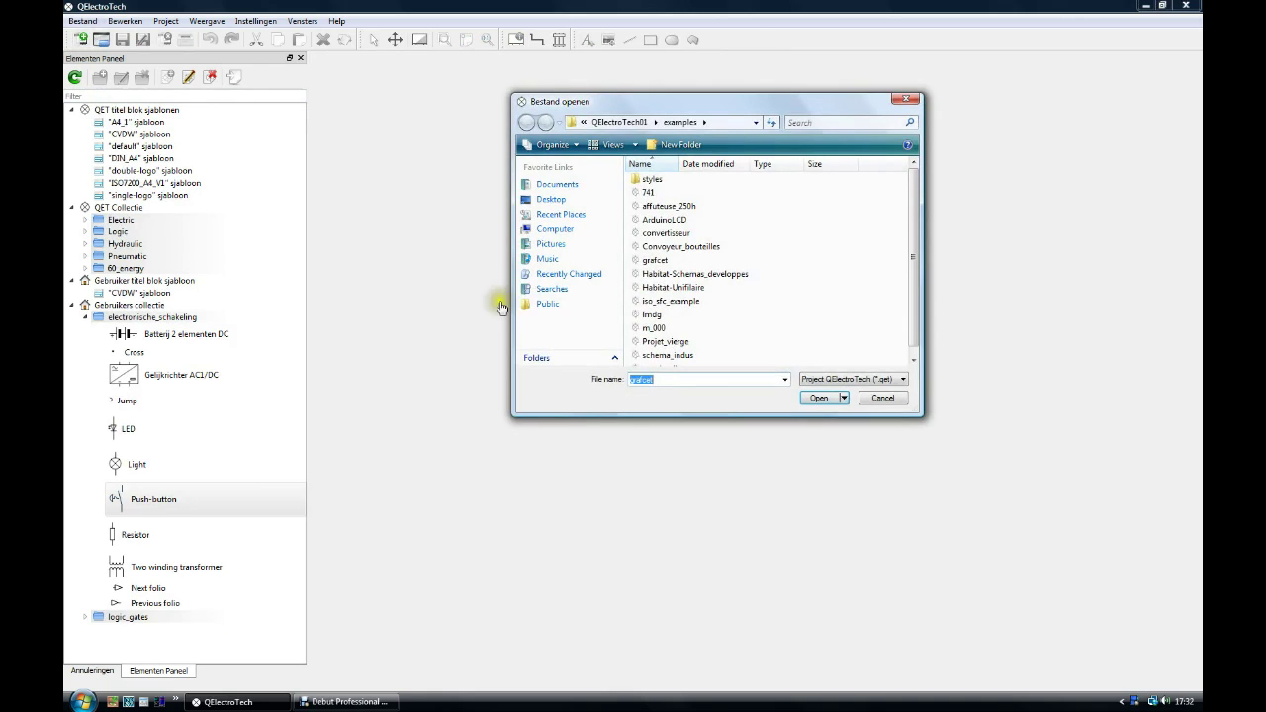
click(663, 208)
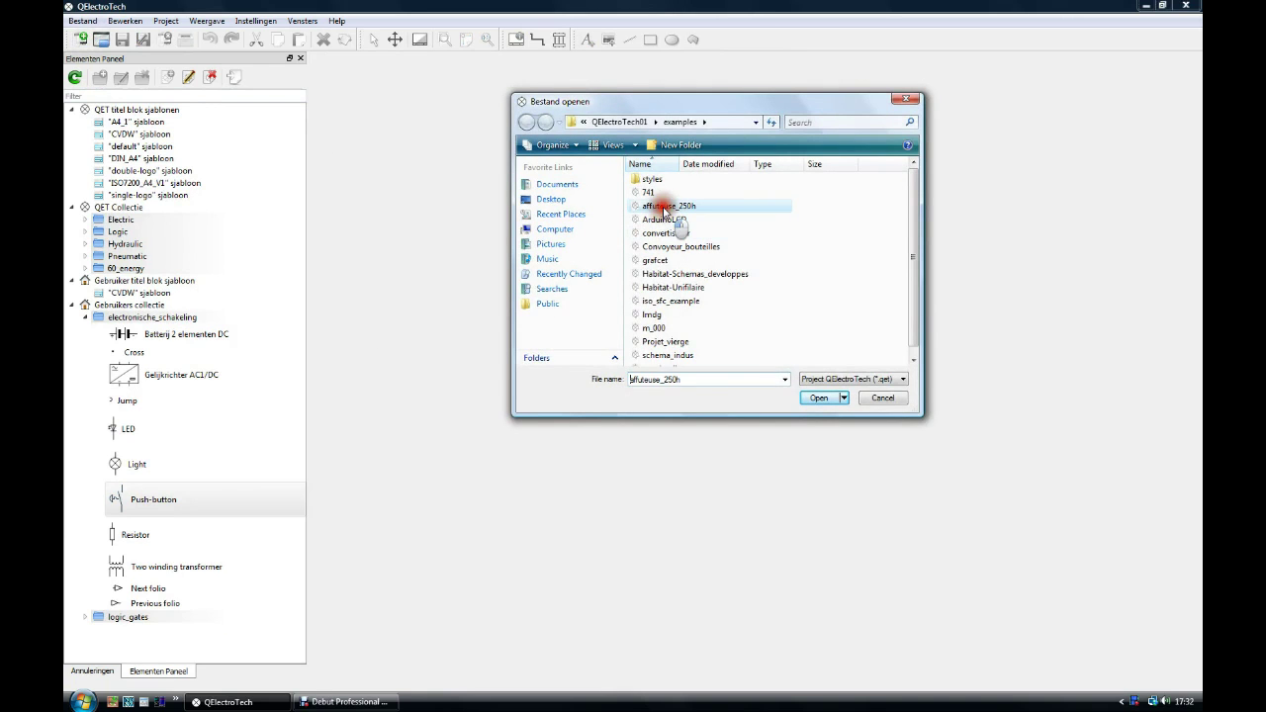
click(823, 398)
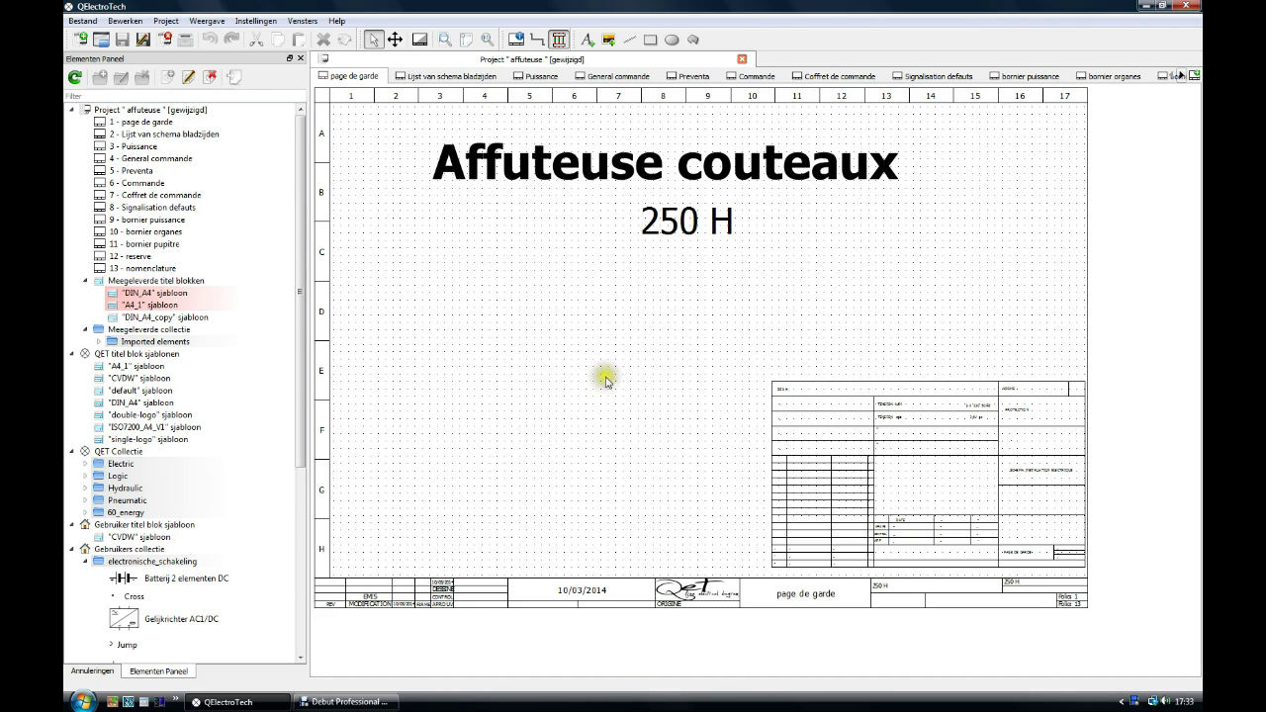
click(442, 77)
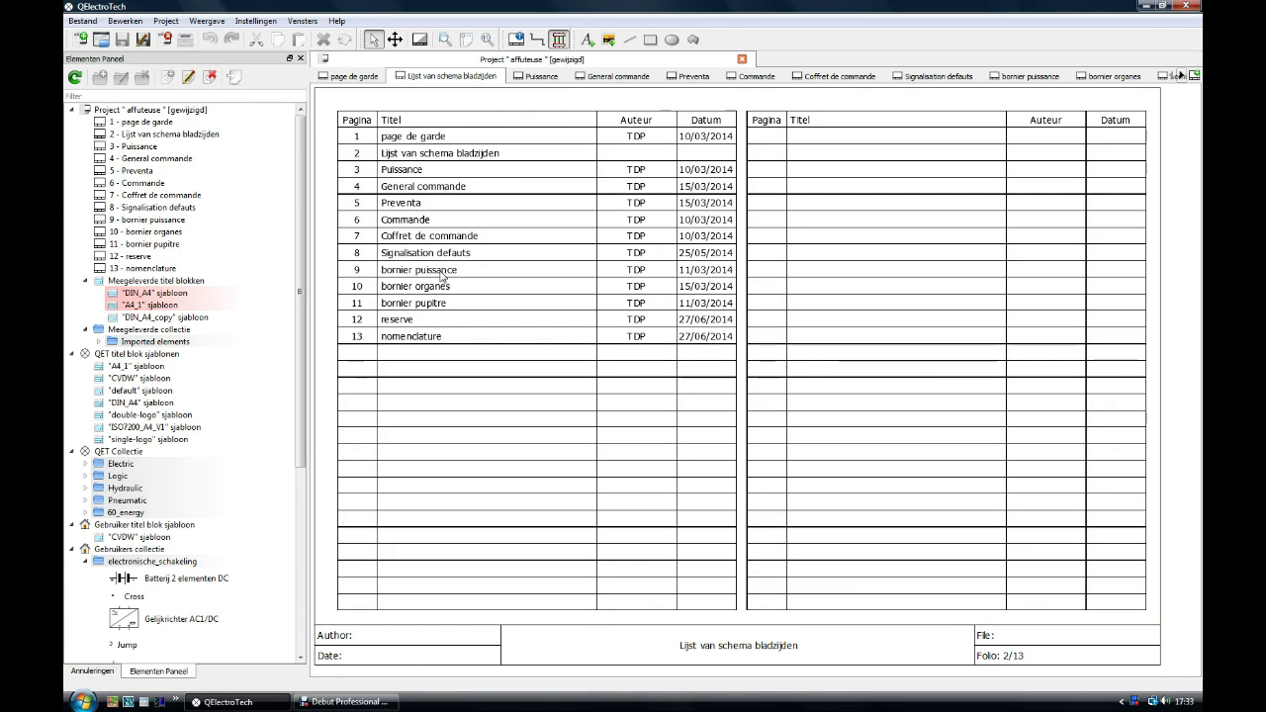
Browse the Puissance, General commande, Preventa, Commande and nomenclature folios, then close affuteuse
click(542, 77)
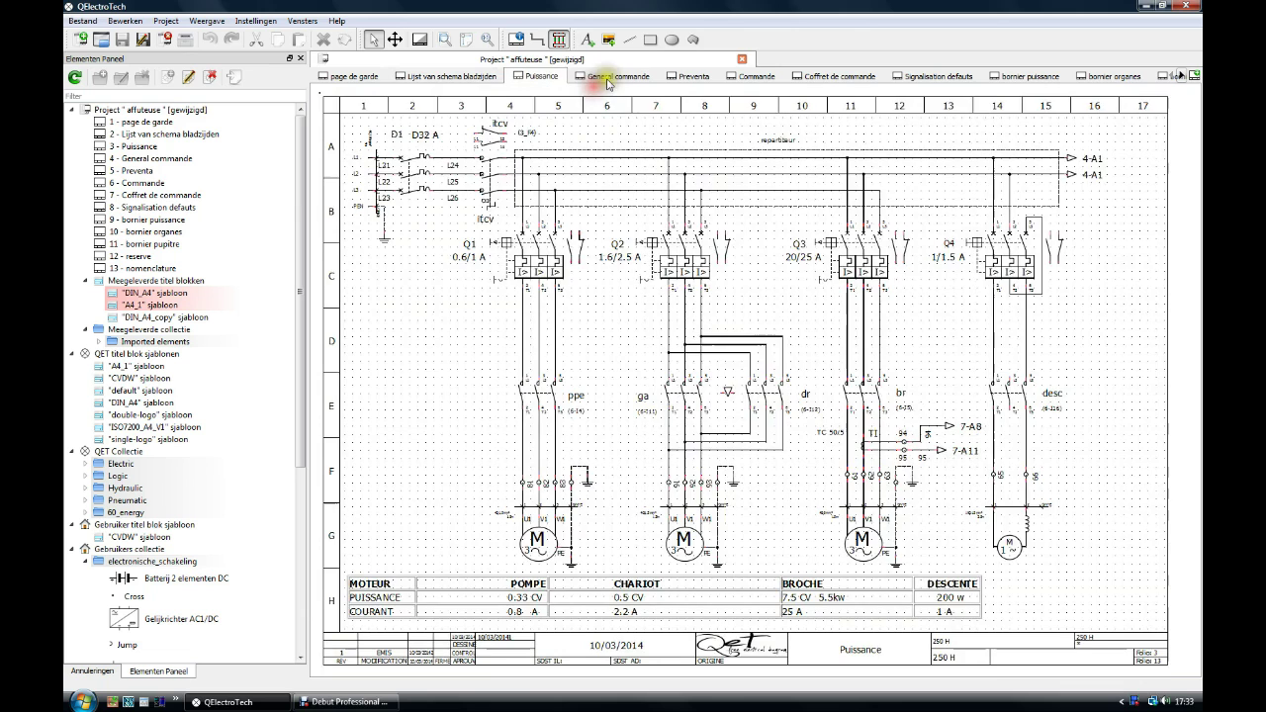
click(607, 79)
click(690, 77)
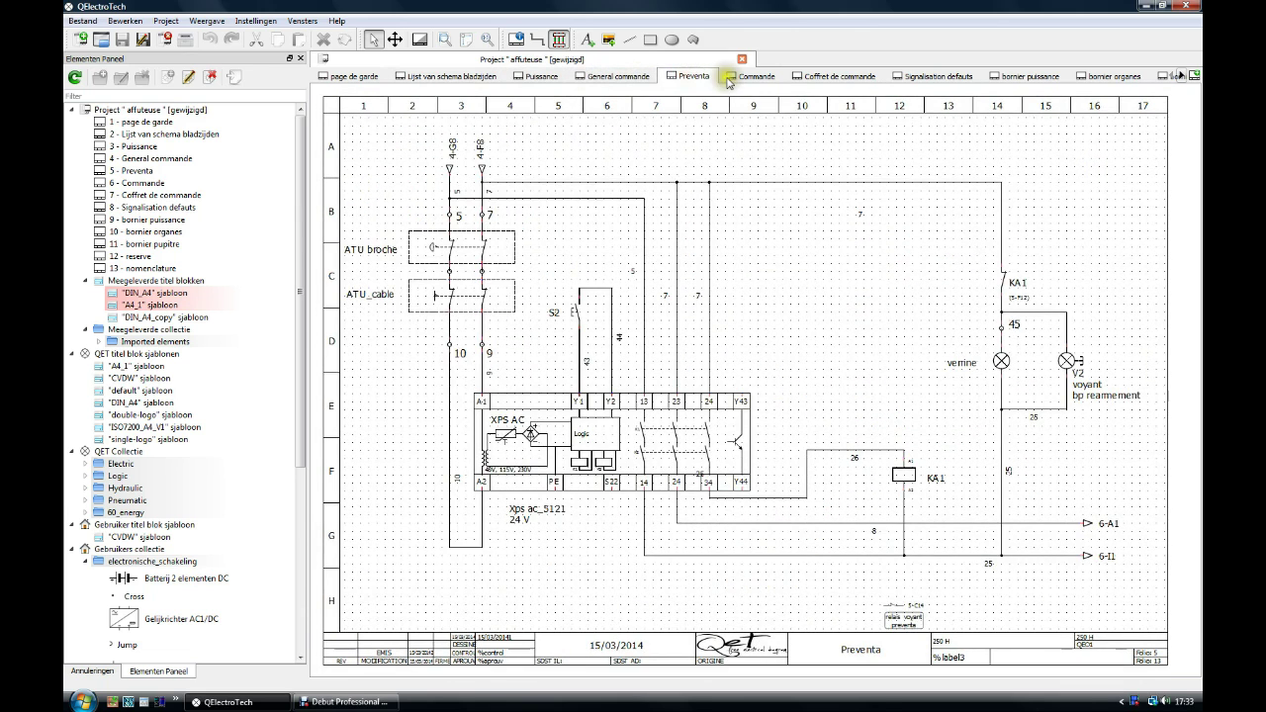
click(732, 78)
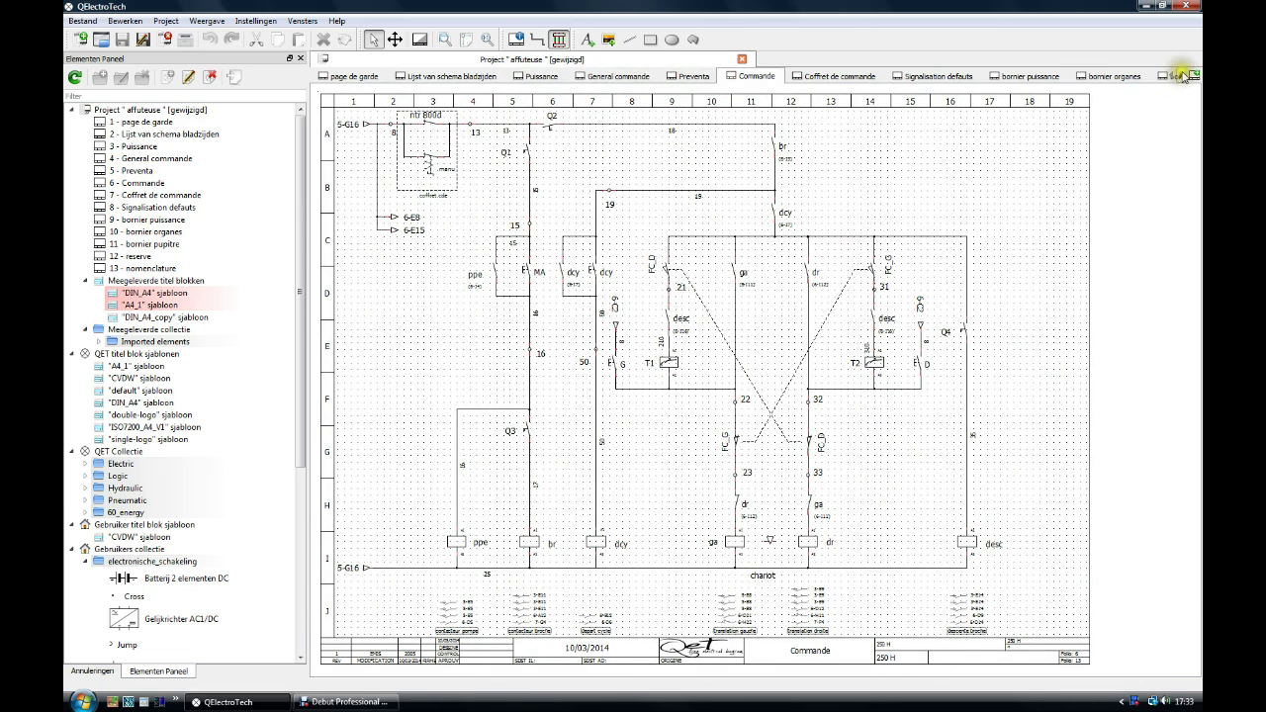
click(1182, 76)
click(1182, 76)
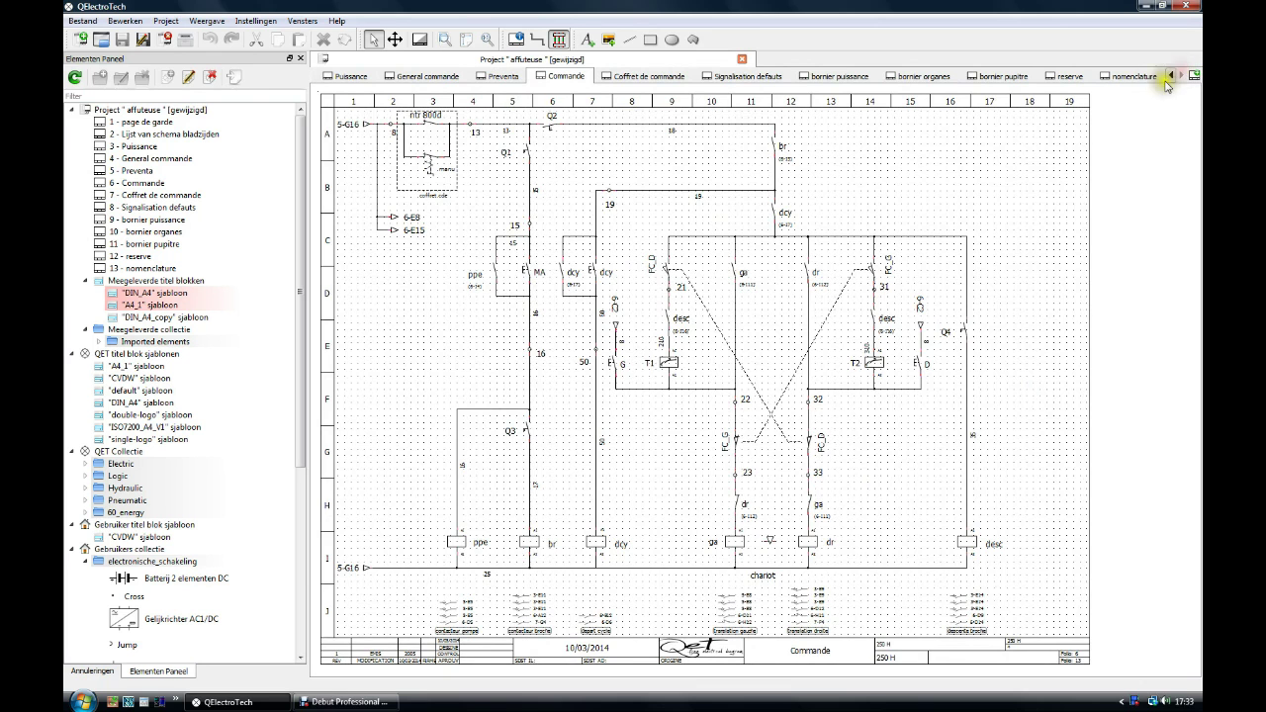
click(1147, 78)
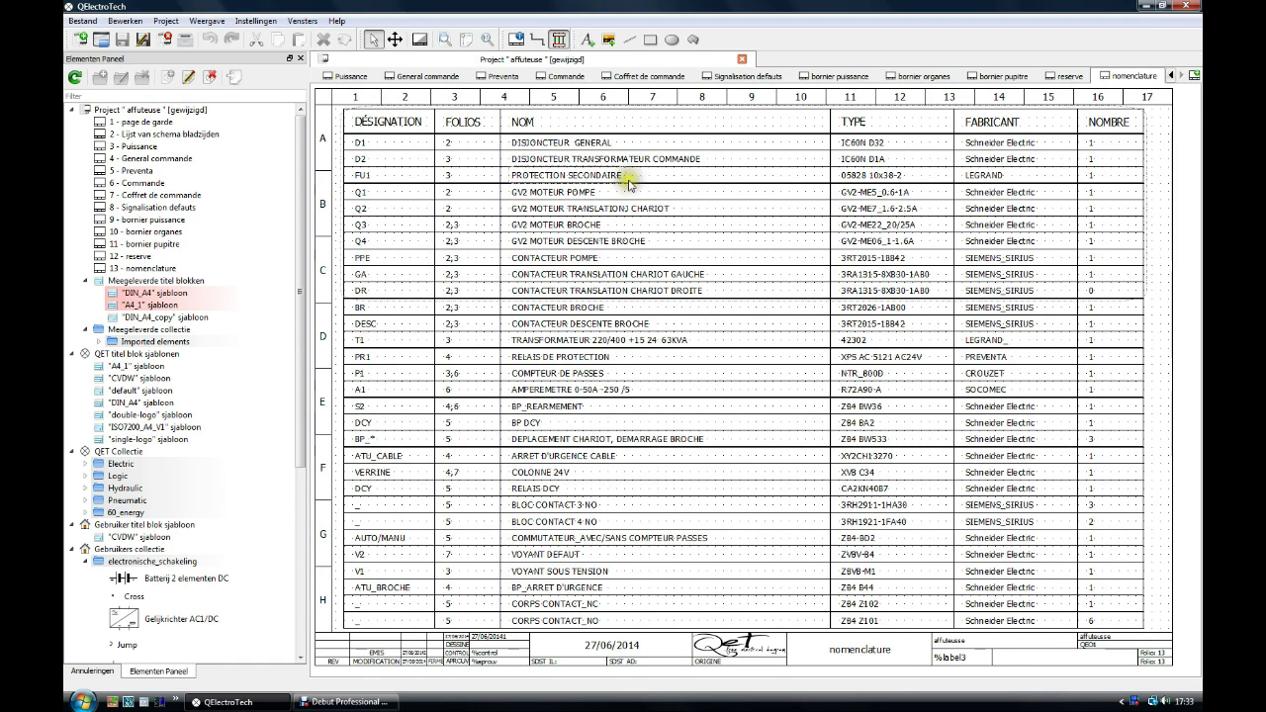
click(743, 59)
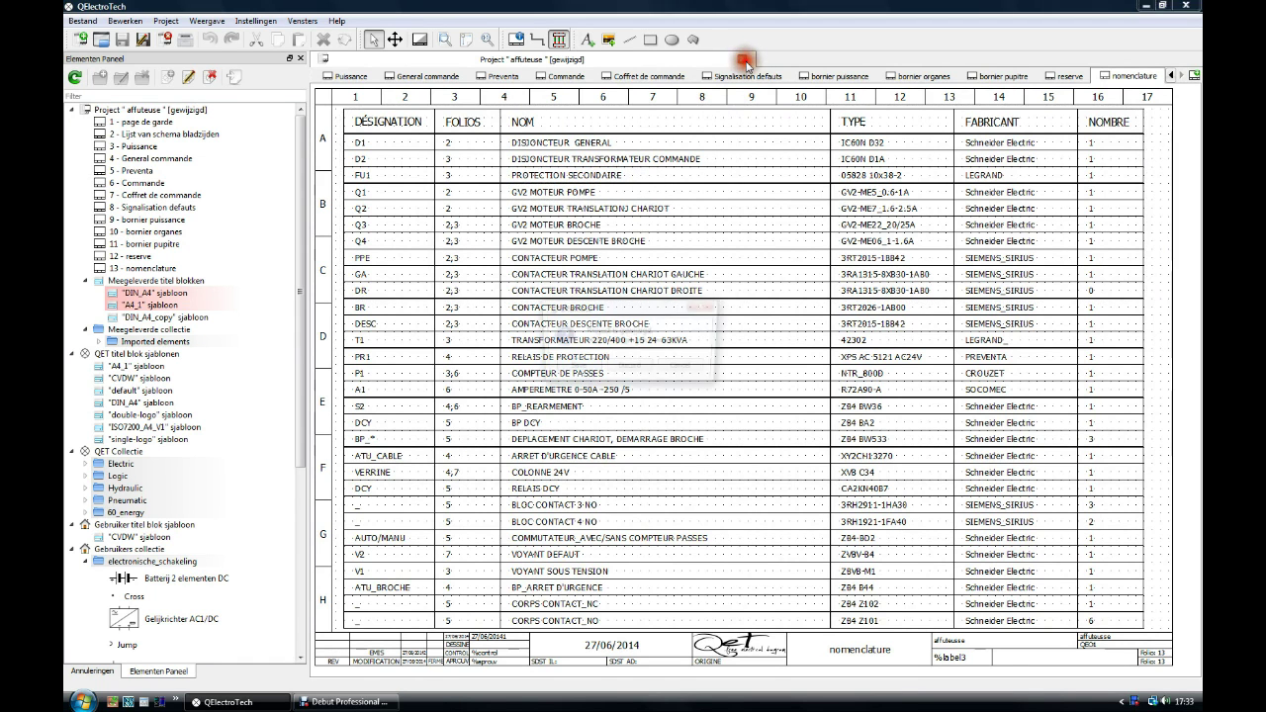
Discard the affuteuse changes, start a new untitled project and select the user collection
click(630, 368)
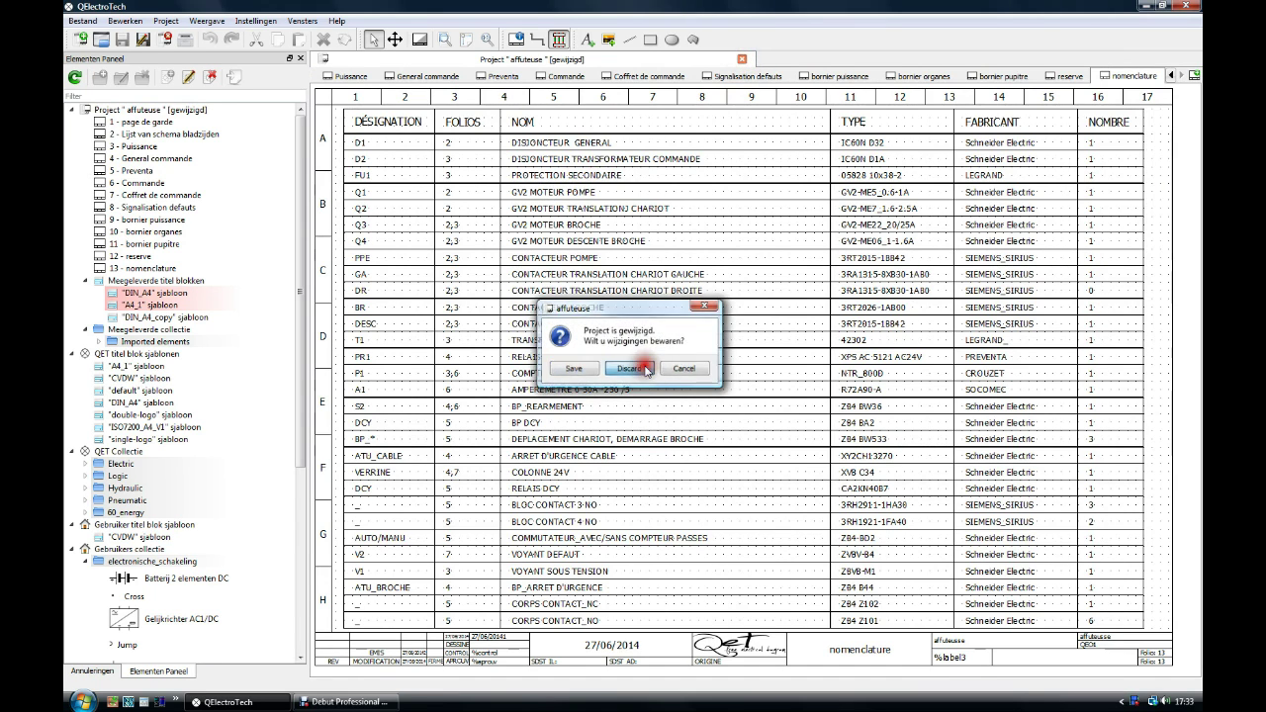
click(79, 43)
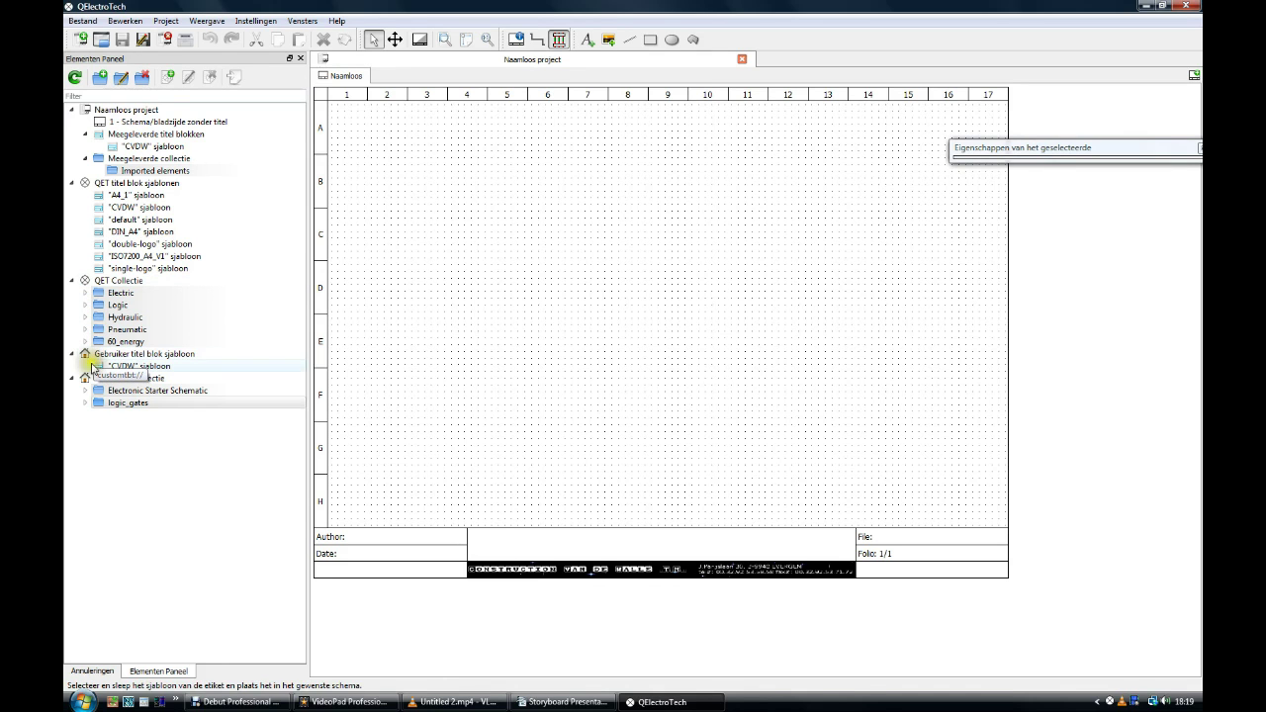
click(79, 383)
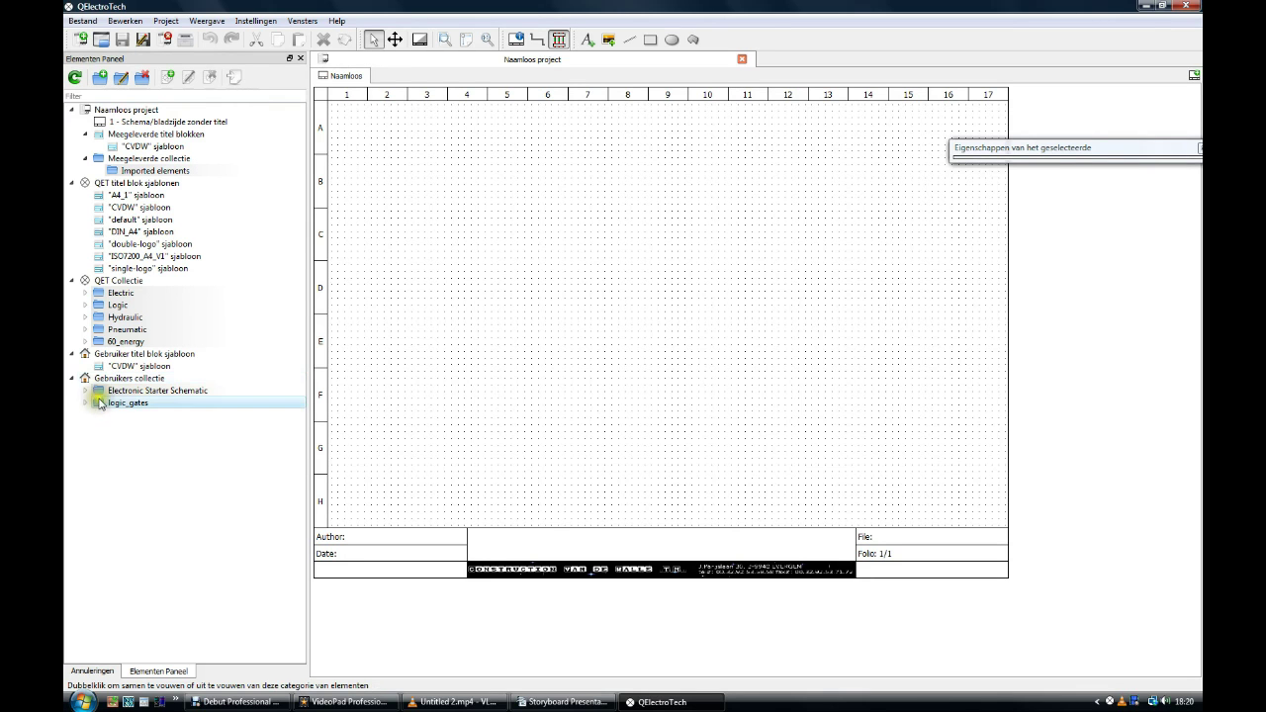
Expand the Electronic Starter Schematic folder to list its battery, LED, resistor and transformer
click(86, 390)
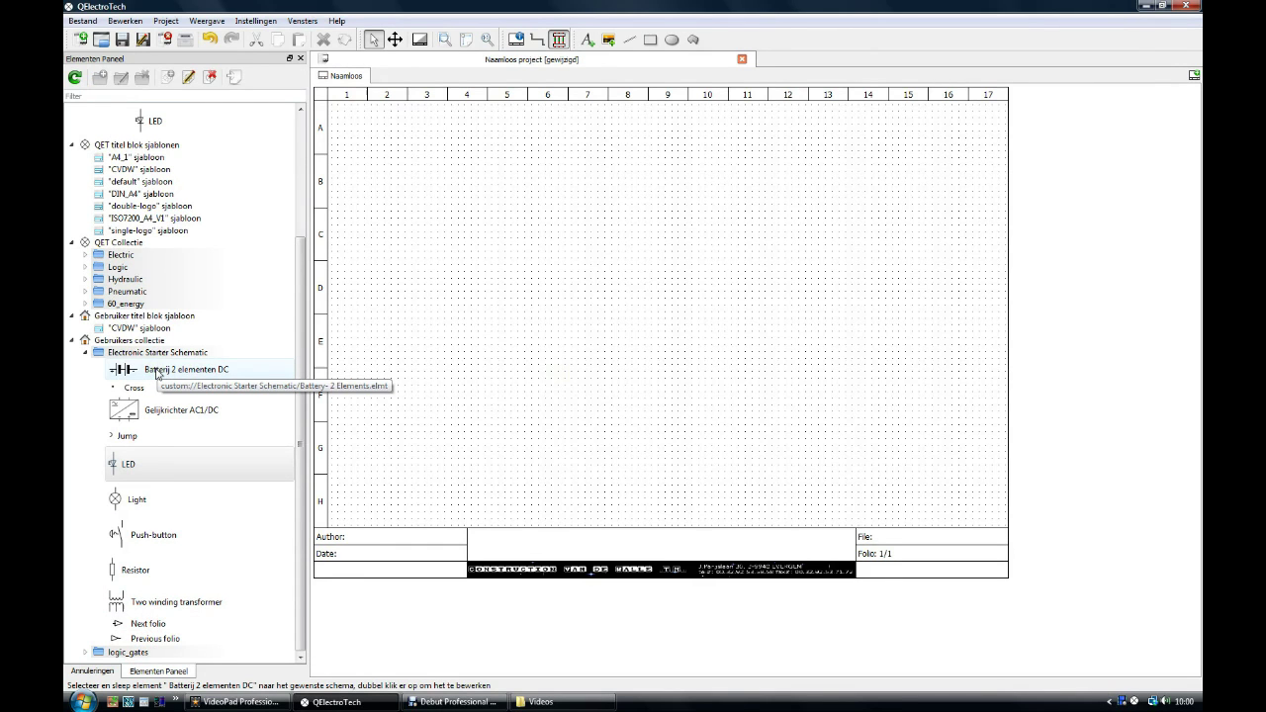
Place the Batterij 2 elementen DC battery symbol on the folio in row D
click(157, 371)
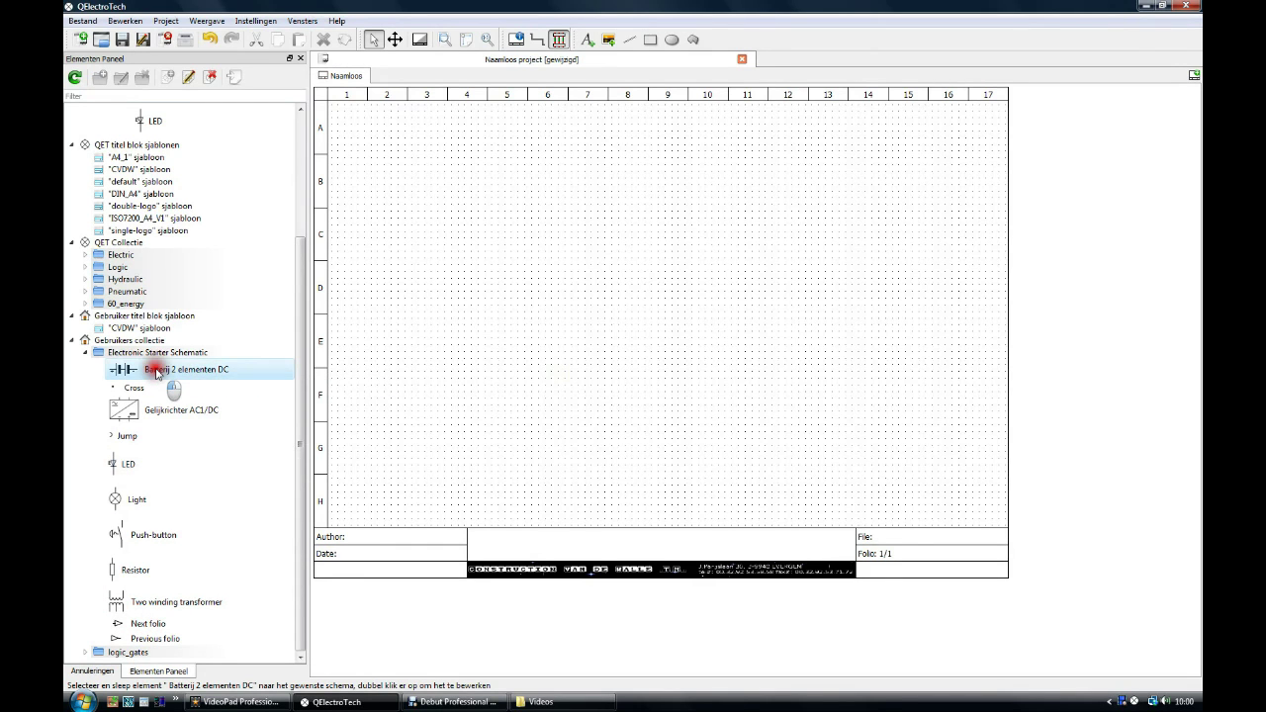
drag(156, 370, 481, 287)
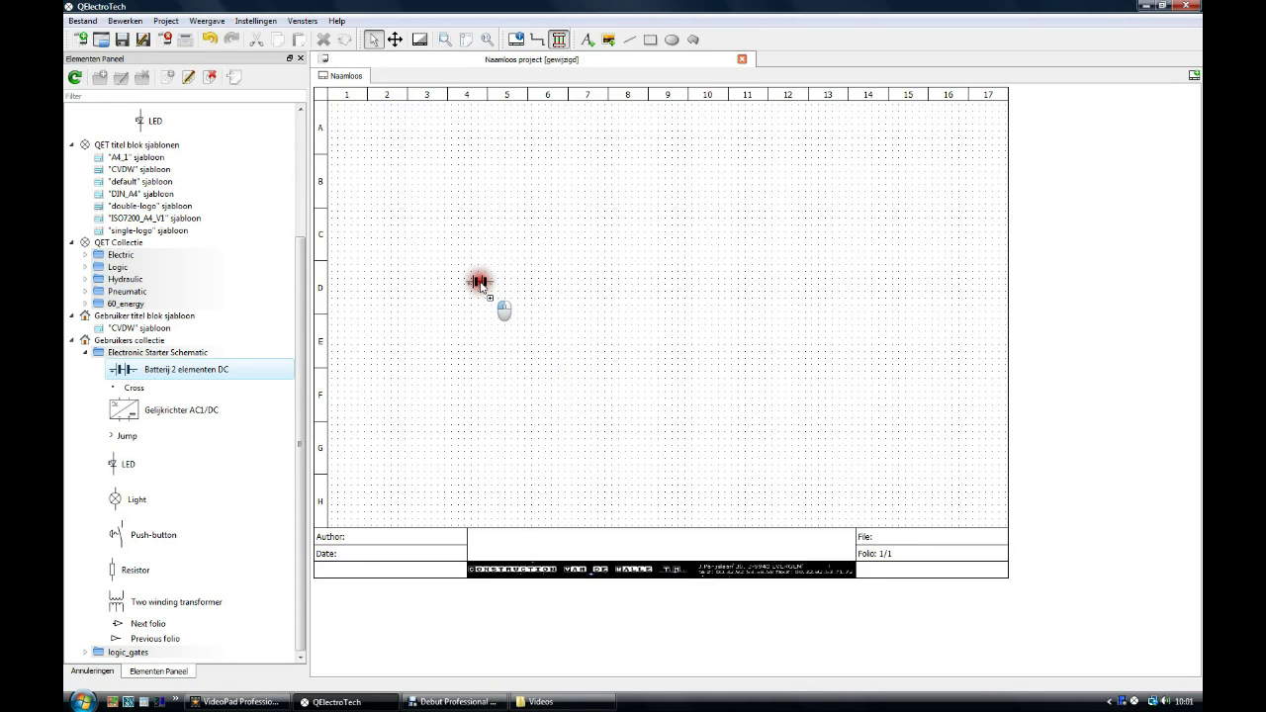
drag(482, 287, 482, 287)
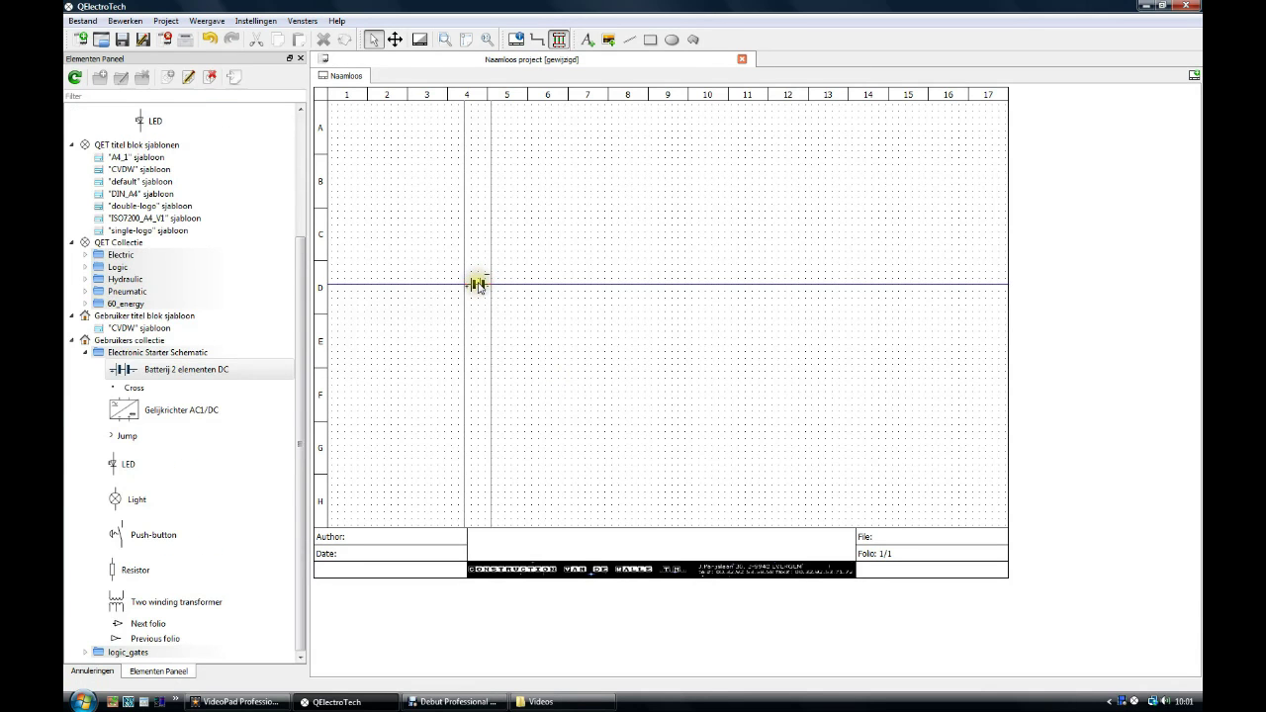
drag(537, 297, 552, 297)
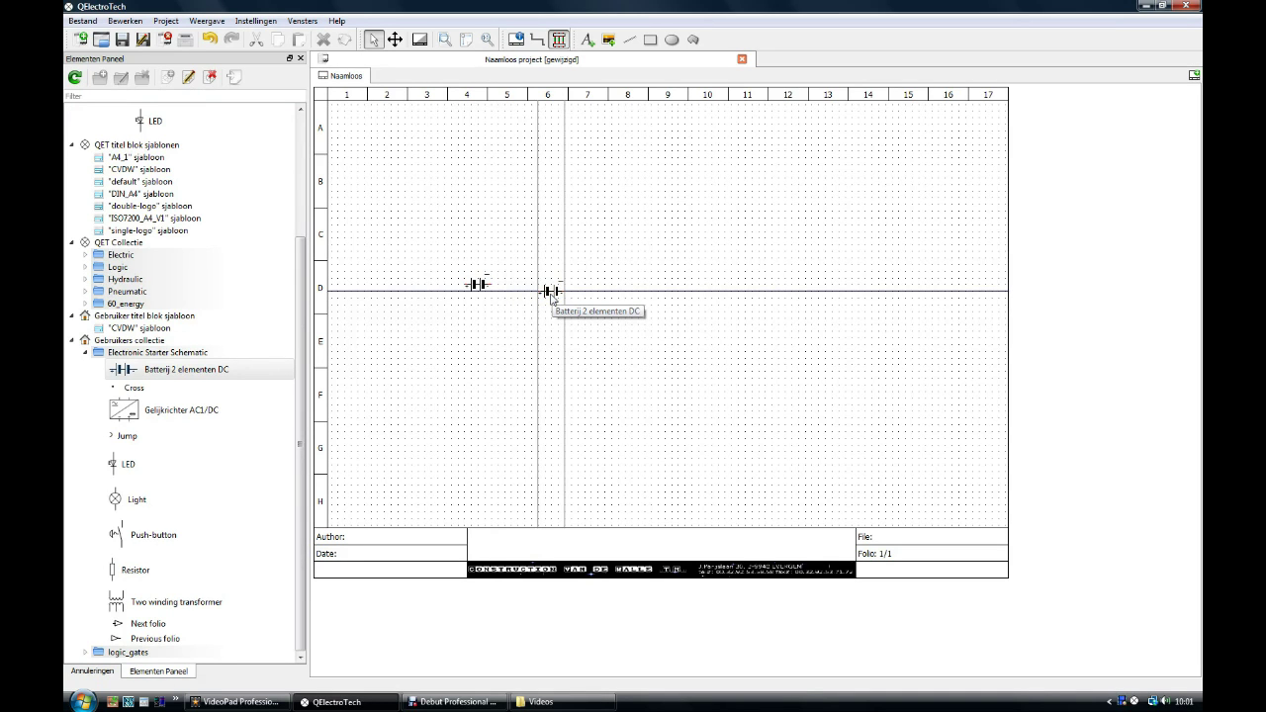
drag(550, 296, 519, 288)
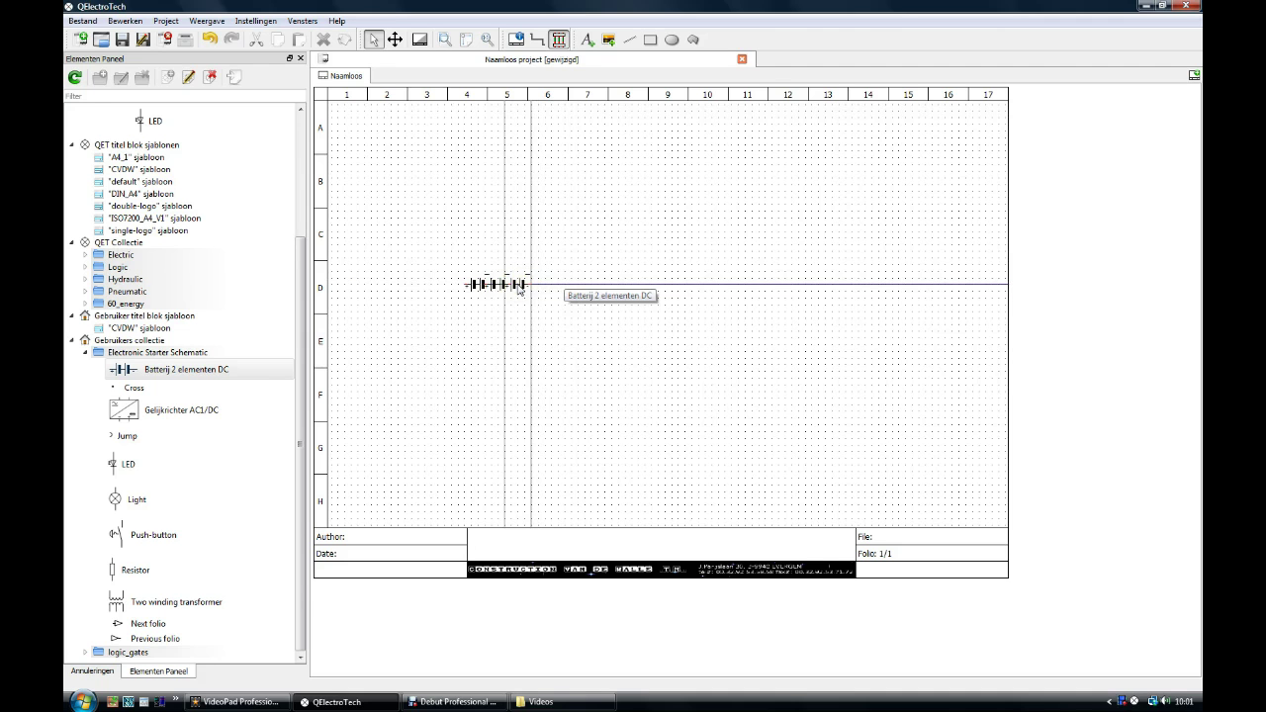
drag(519, 289, 620, 318)
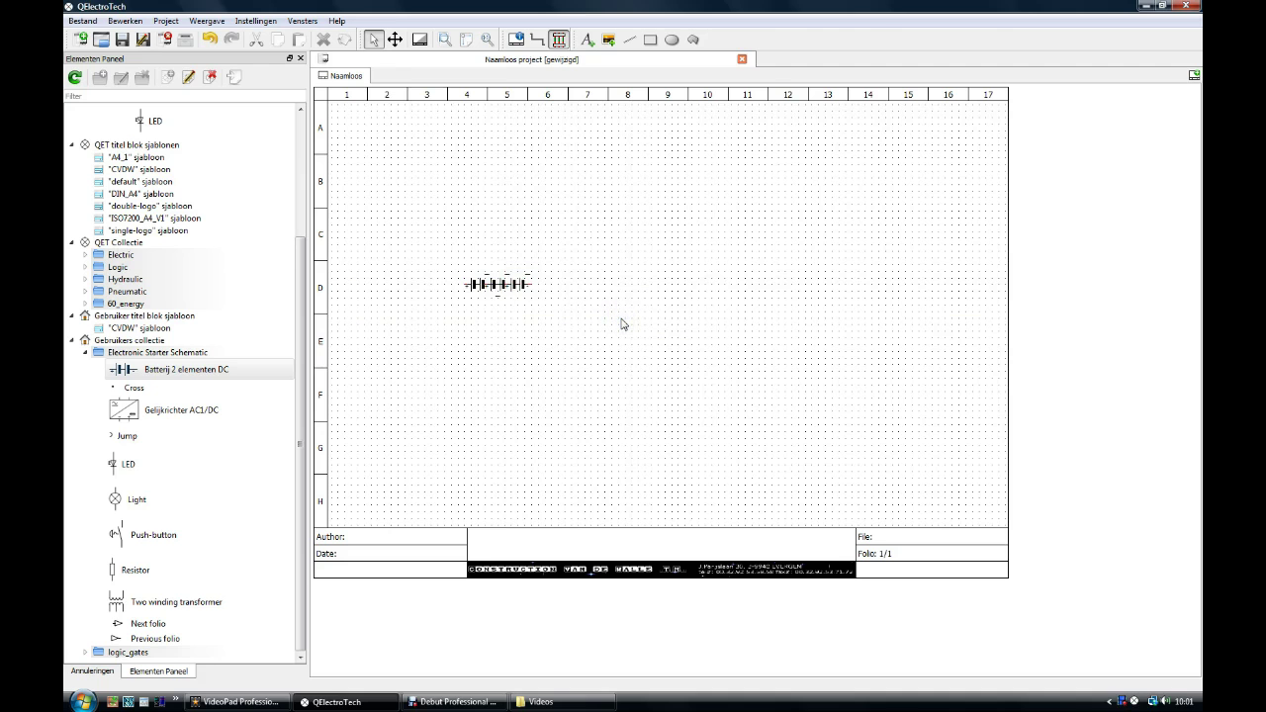
click(406, 389)
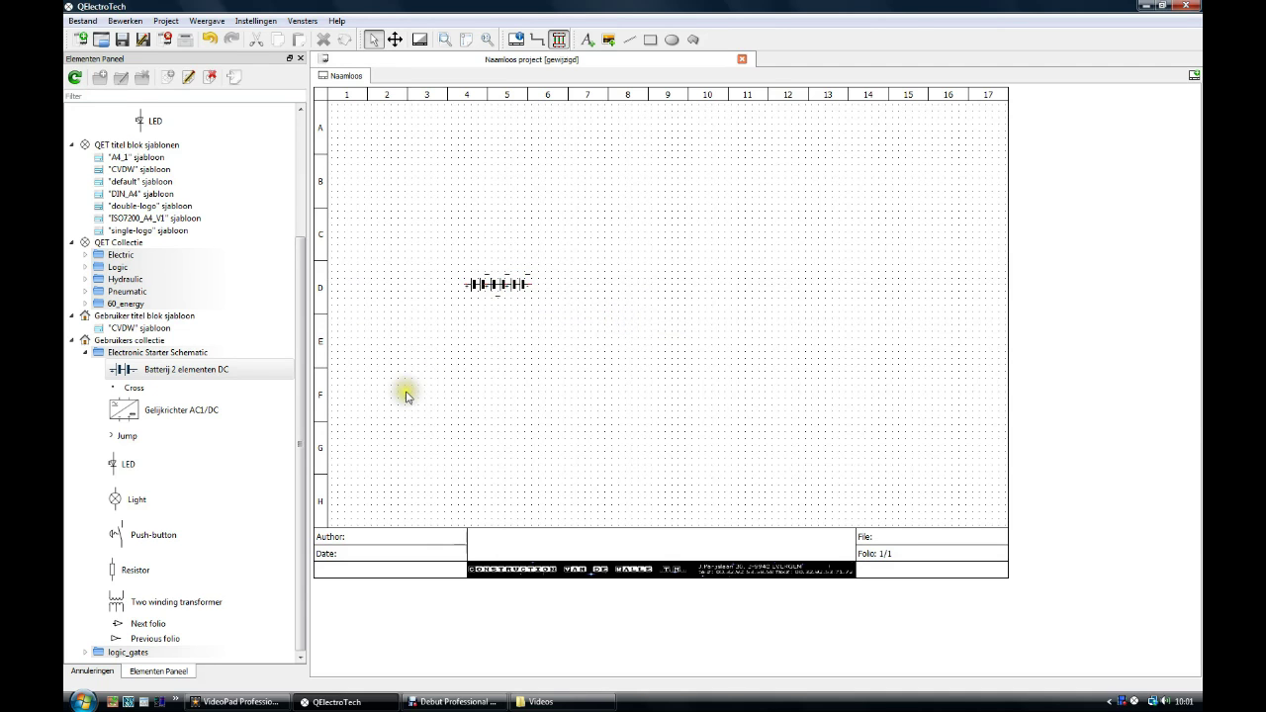
Drop the Light lamp symbol, labelled H, at C4 above the battery
click(117, 503)
mouse_move(117, 504)
mouse_down()
mouse_move(235, 457)
mouse_move(373, 354)
mouse_move(473, 216)
mouse_up()
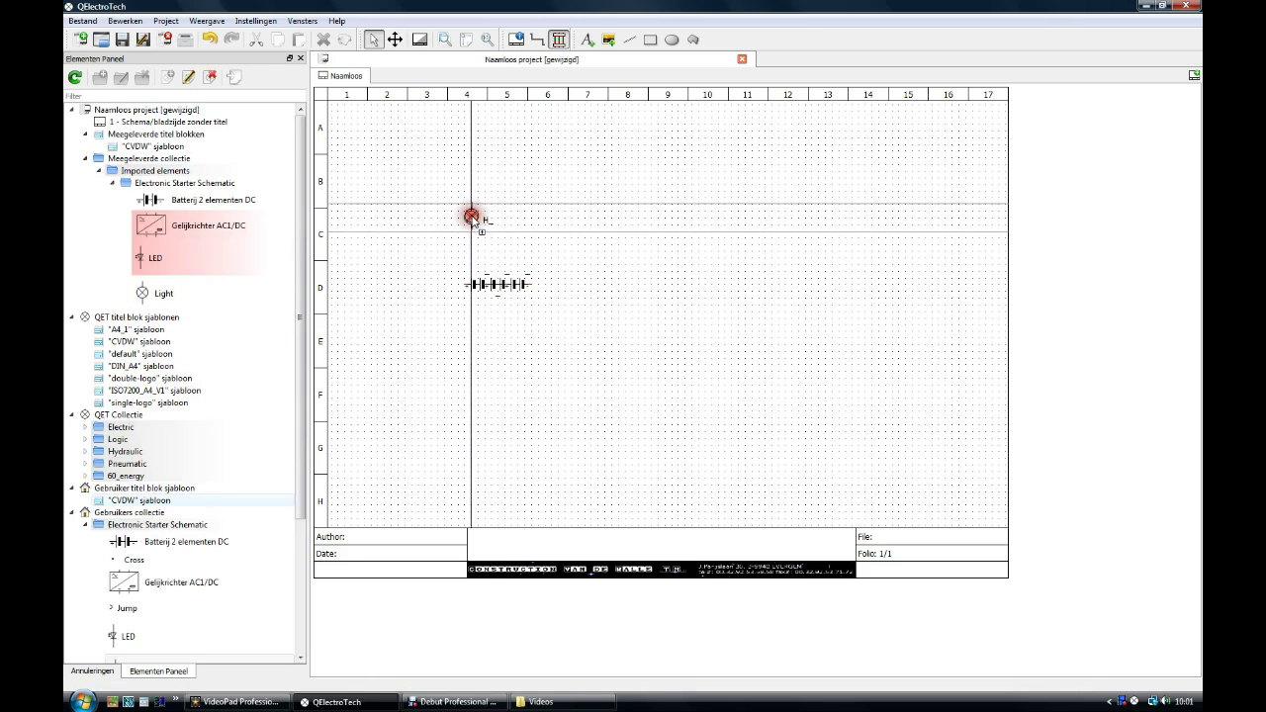
click(473, 232)
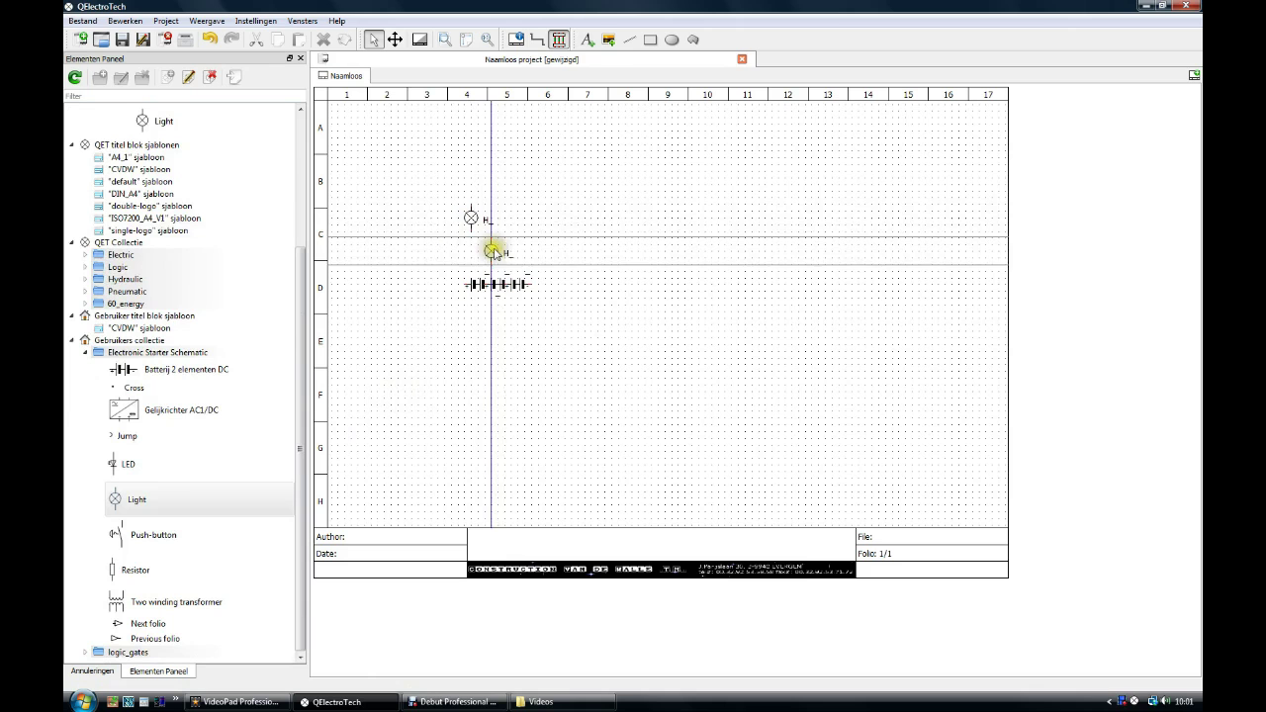
click(498, 247)
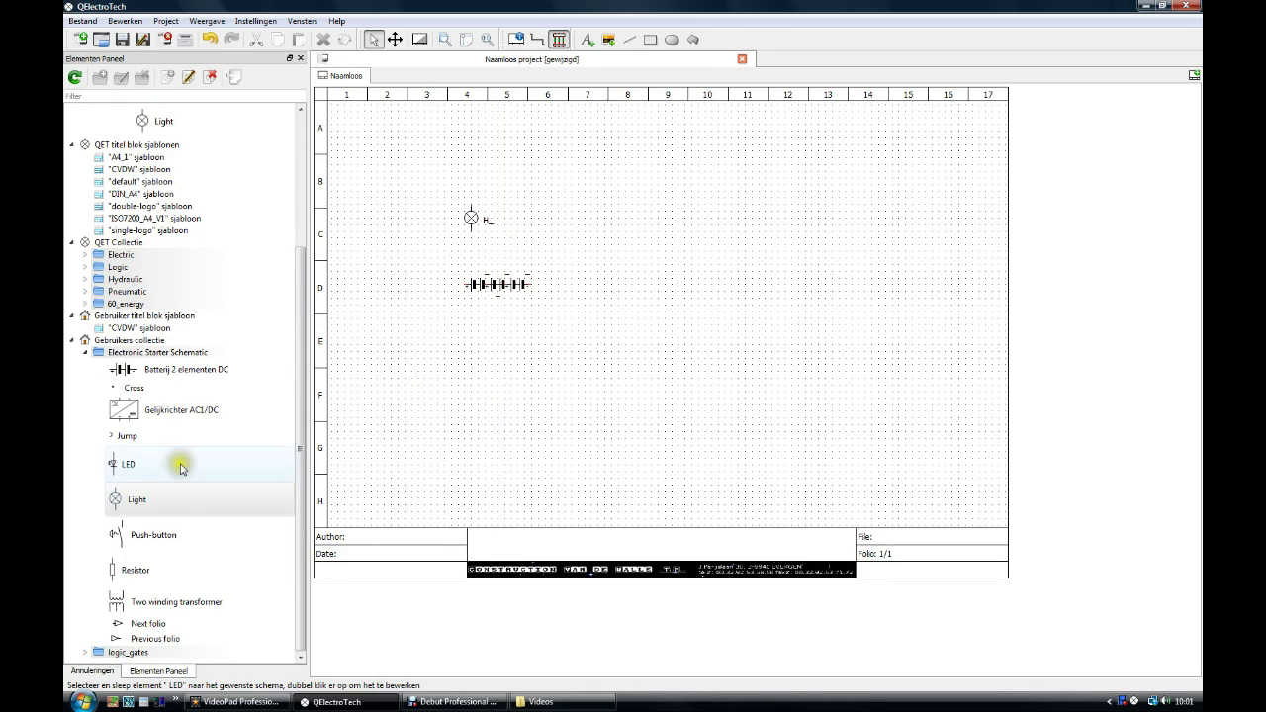
click(138, 529)
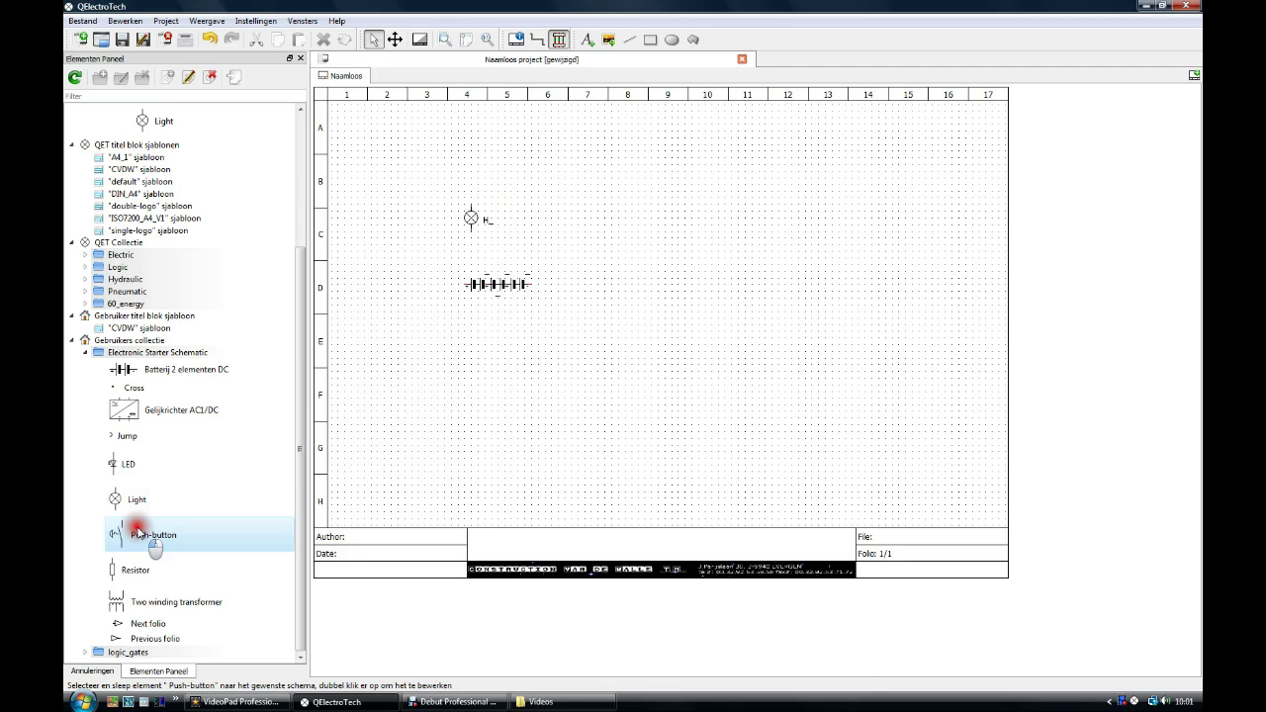
Drop the Push-button symbol in row C beside the lamp, around C6
drag(141, 528, 533, 218)
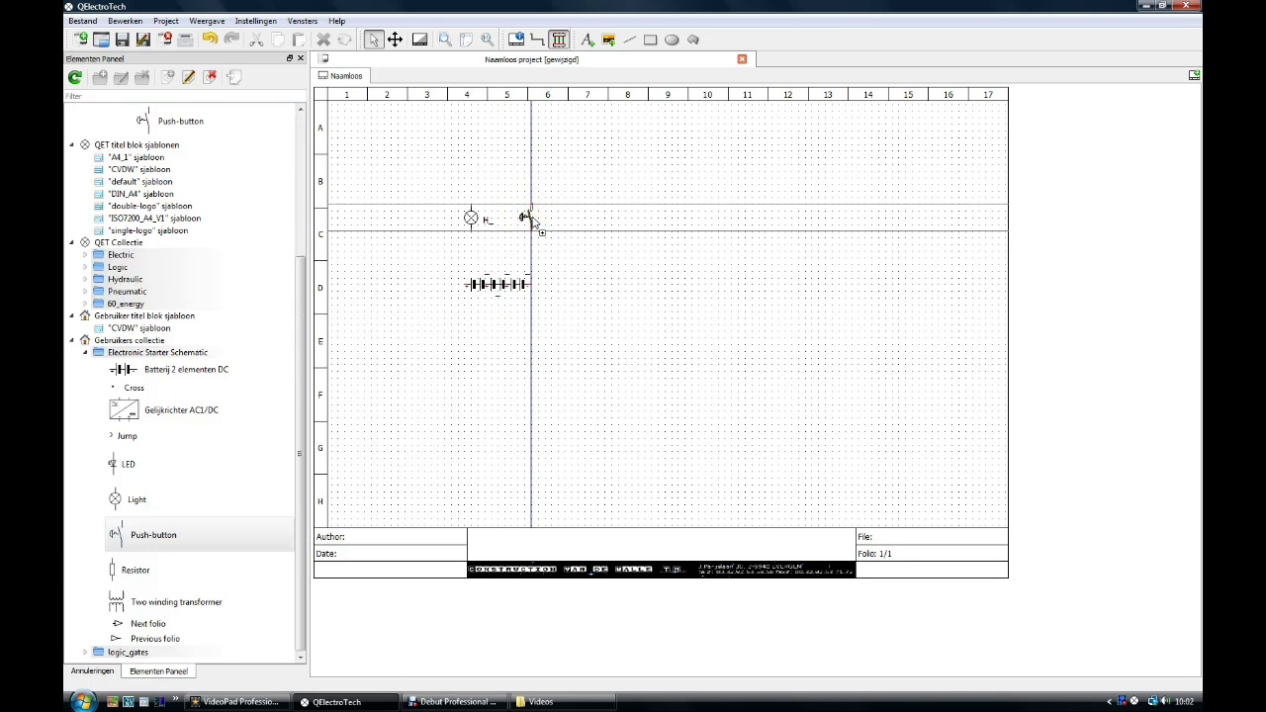
click(571, 246)
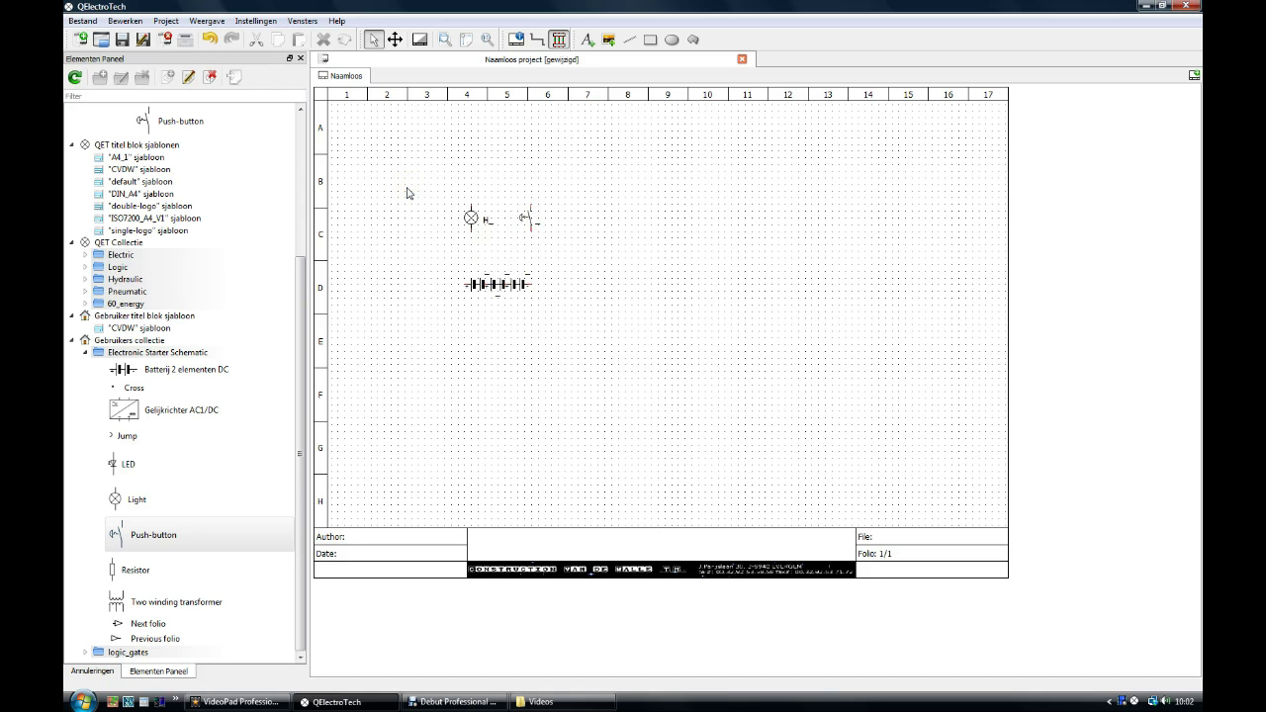
Zoom in so the lamp, push-button and battery fill the drawing area
scroll(407, 193, up, 2)
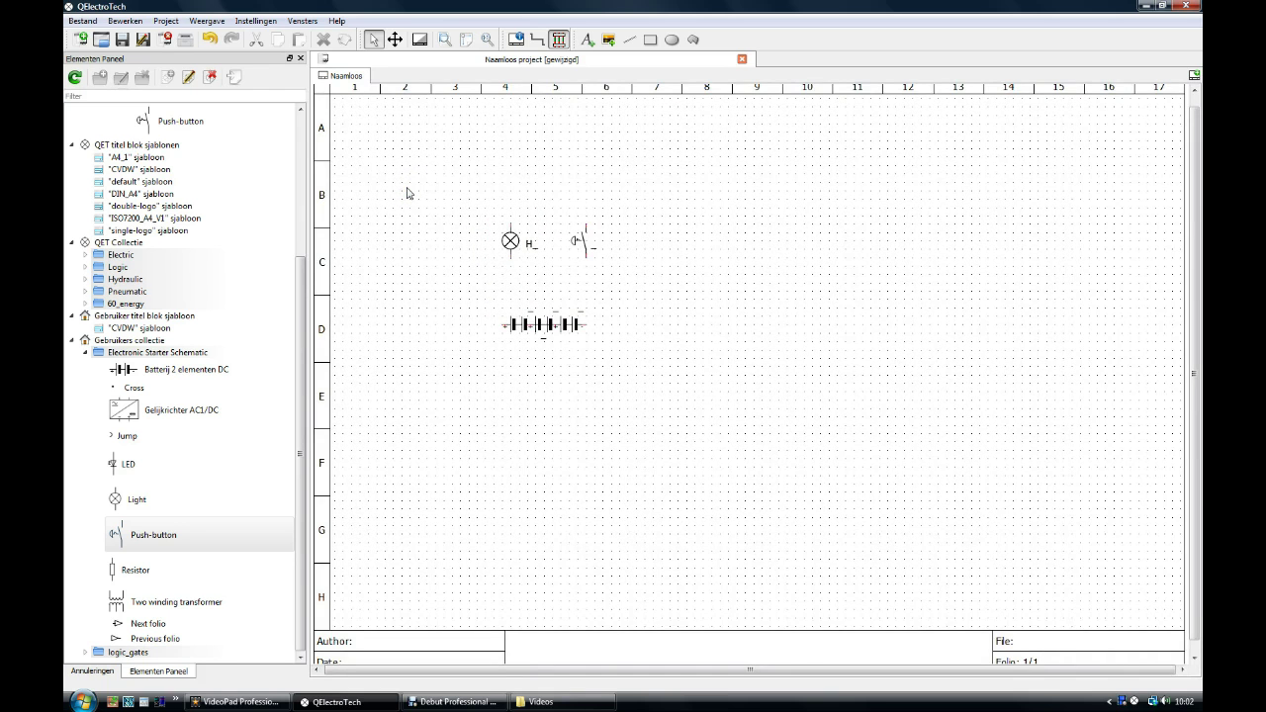
scroll(406, 193, up, 4)
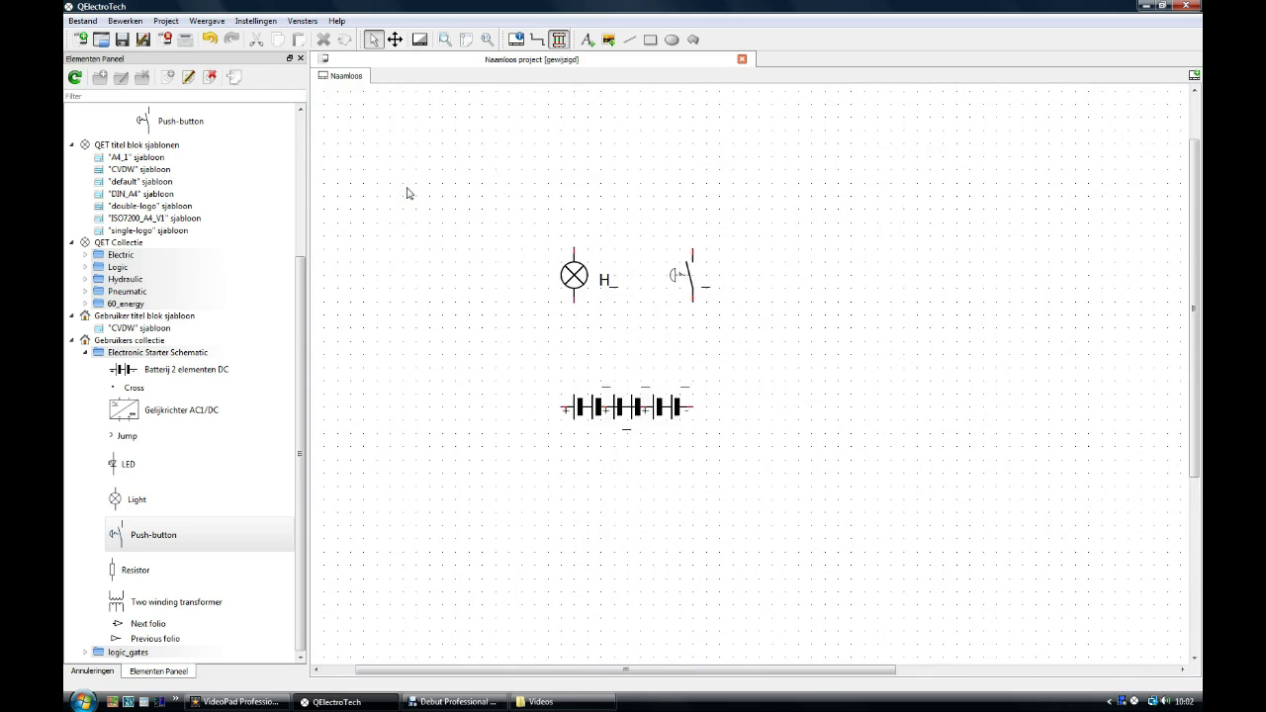
scroll(407, 193, up, 1)
scroll(406, 192, up, 2)
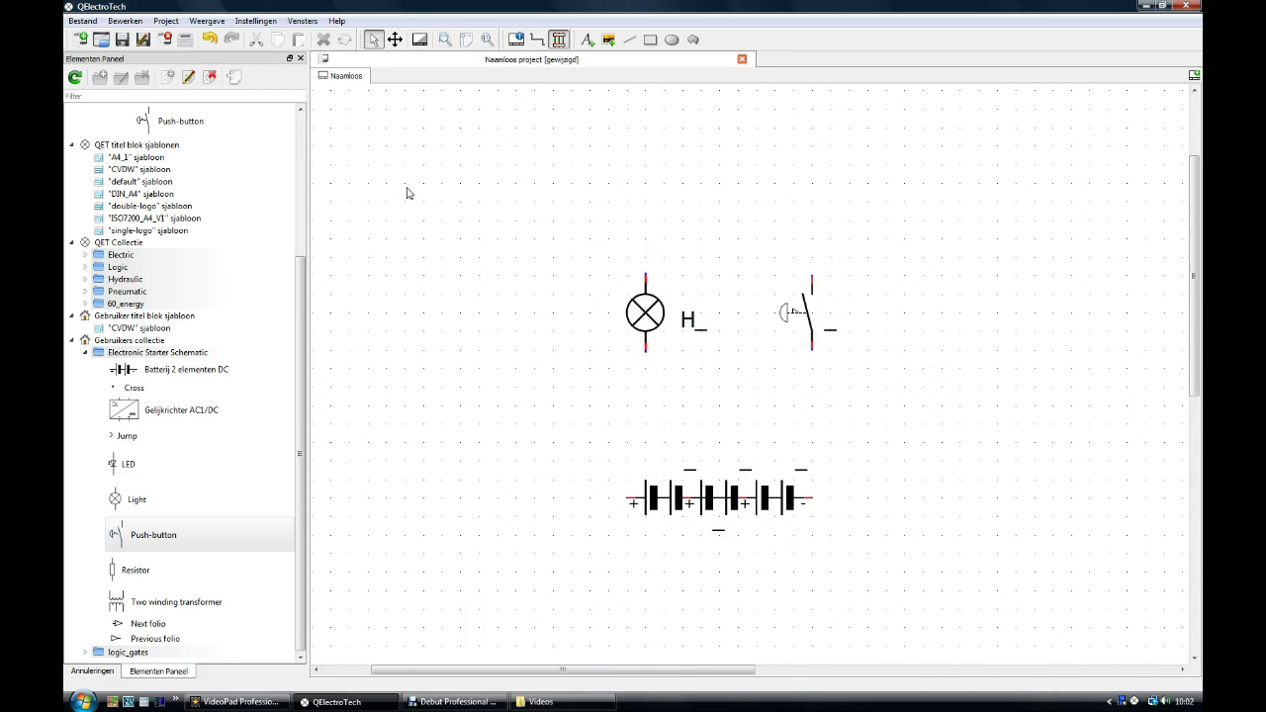
click(632, 362)
scroll(698, 416, up, 1)
click(642, 339)
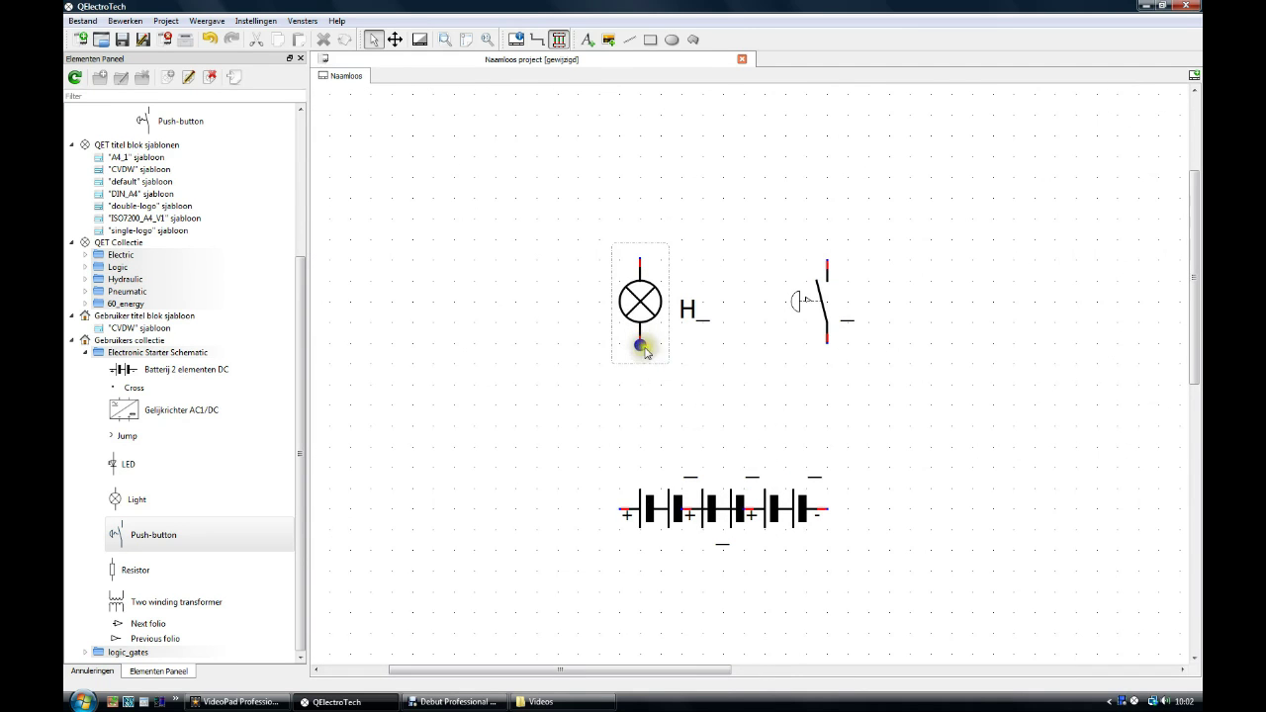
click(643, 345)
click(636, 384)
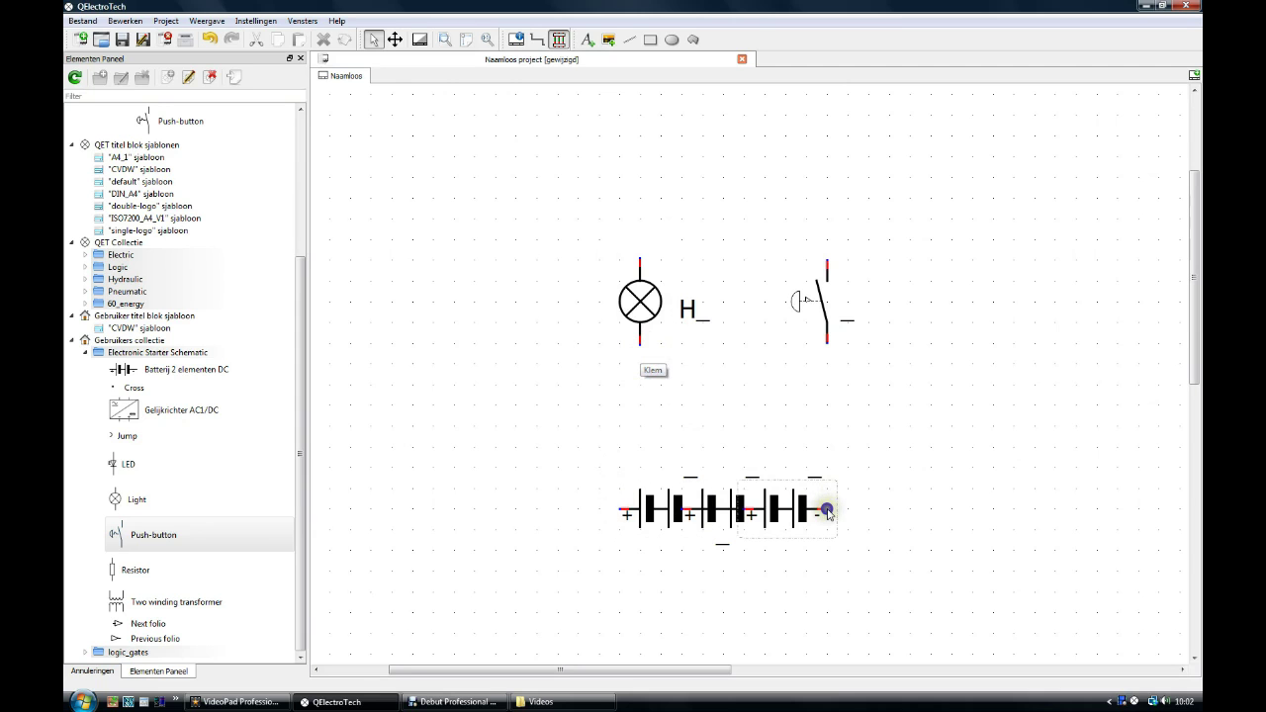
Start a wire from the lamp's bottom terminal toward the battery's left terminal
drag(645, 356, 657, 381)
click(653, 374)
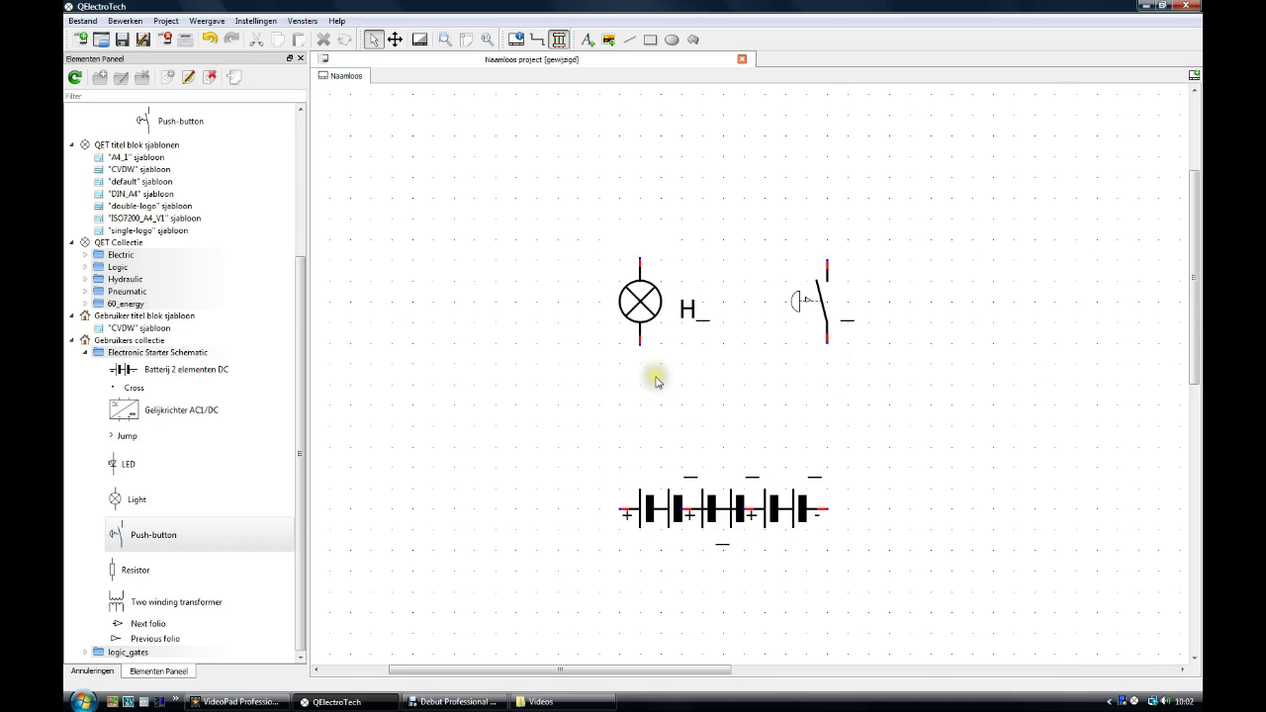
click(641, 347)
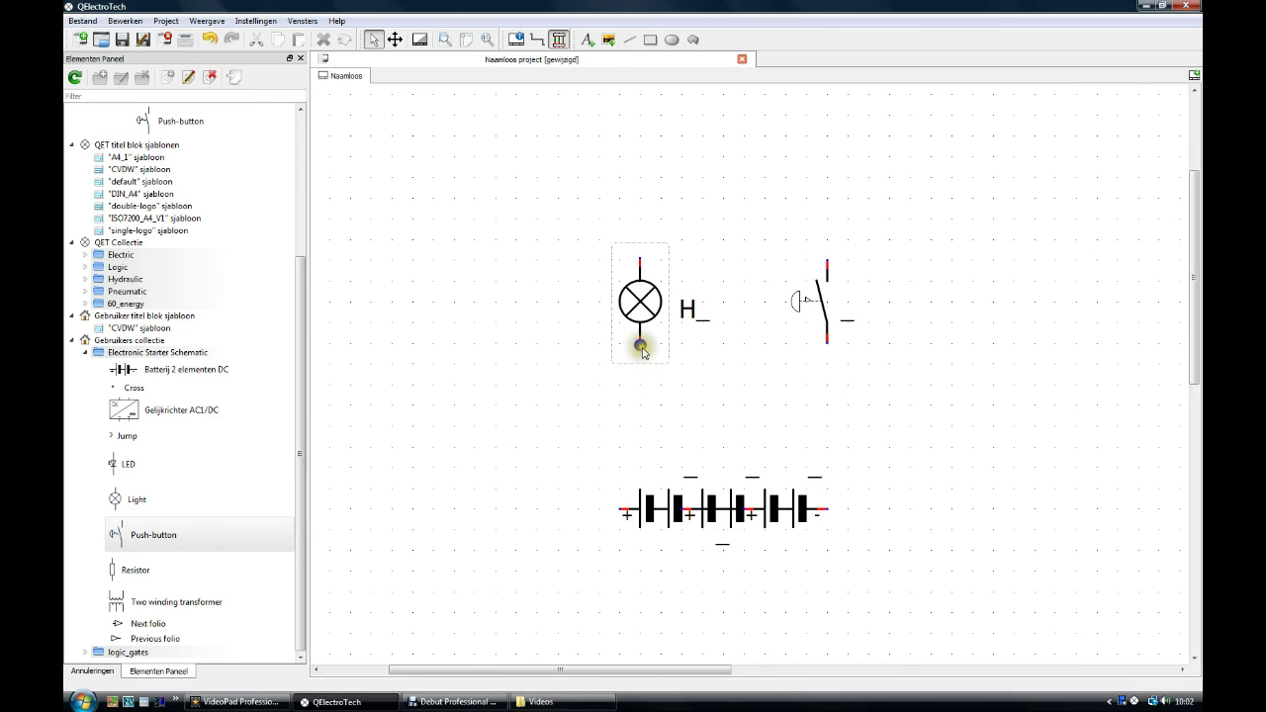
drag(641, 346, 639, 343)
click(640, 345)
Wire lamp bottom to battery +, lamp top to push-button top, push-button bottom to battery −
drag(640, 344, 624, 509)
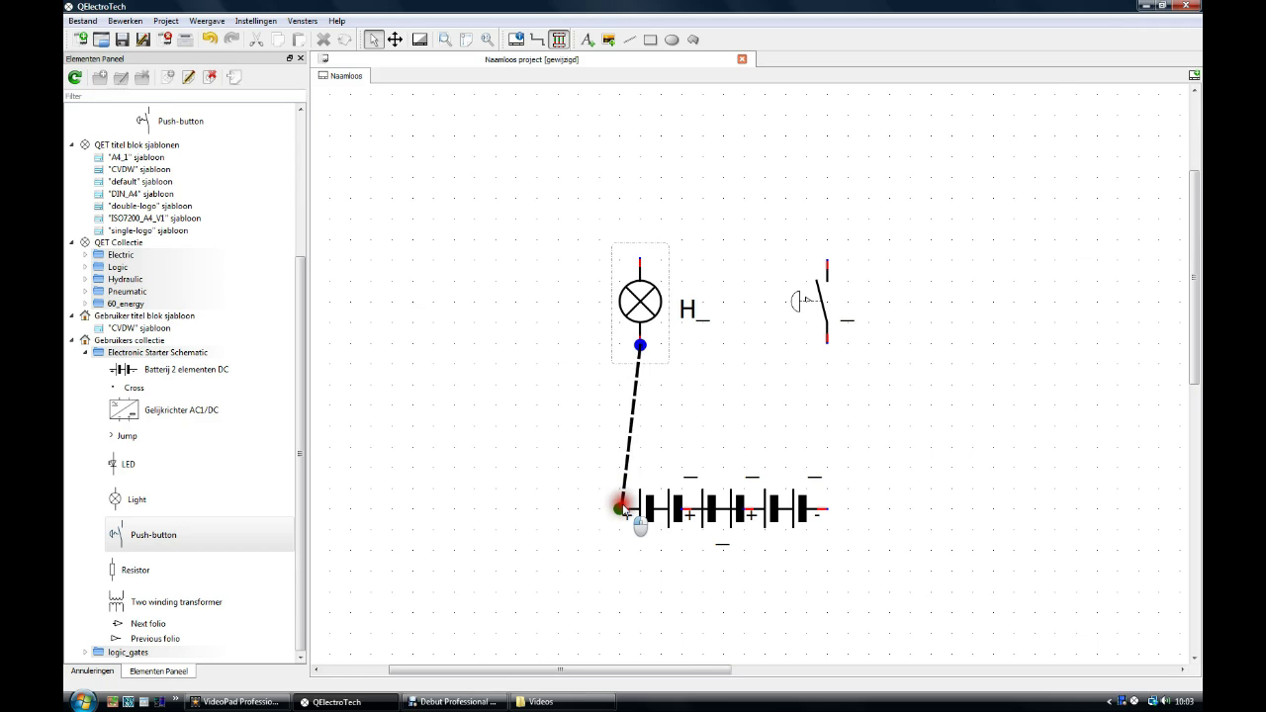
drag(625, 511, 624, 511)
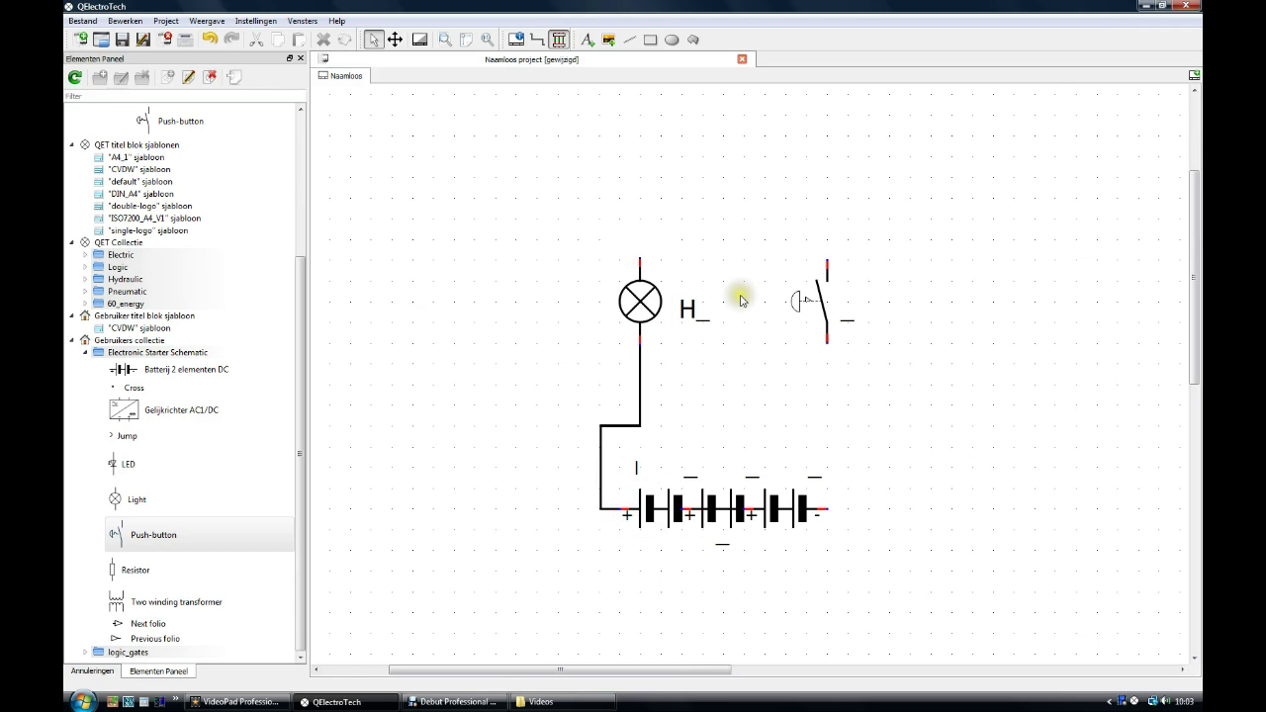
drag(643, 258, 829, 261)
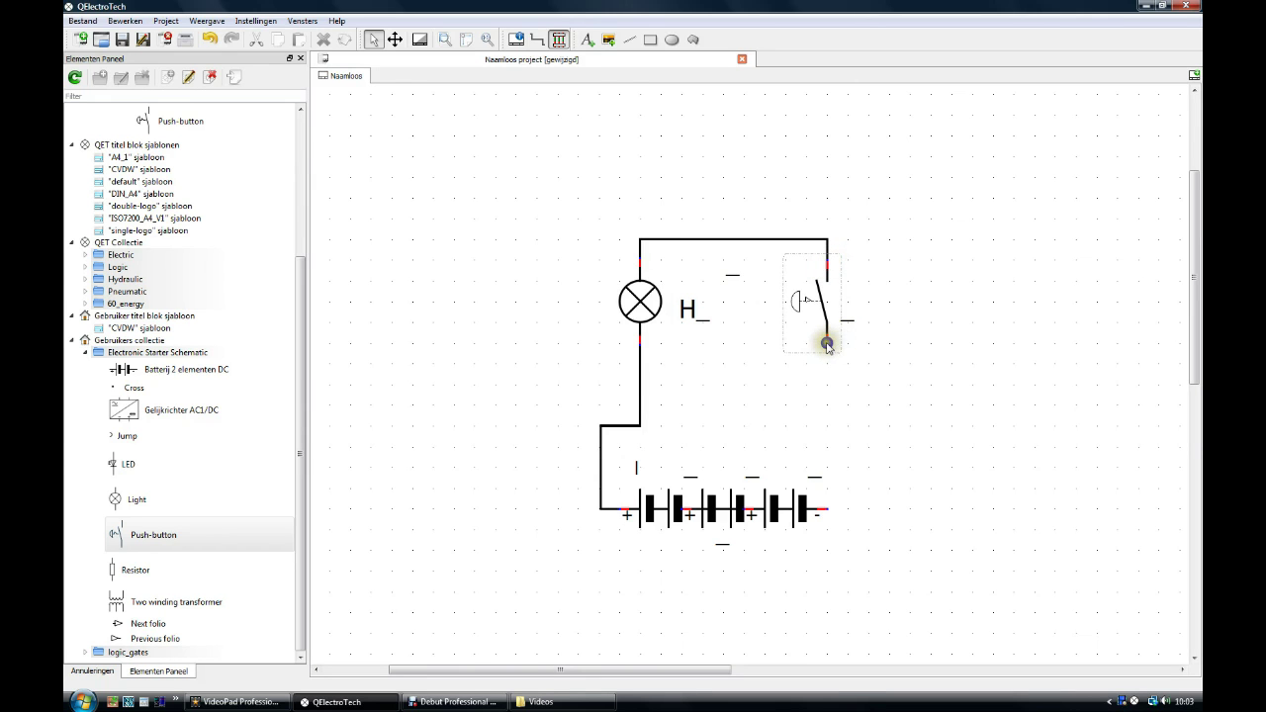
drag(827, 343, 826, 511)
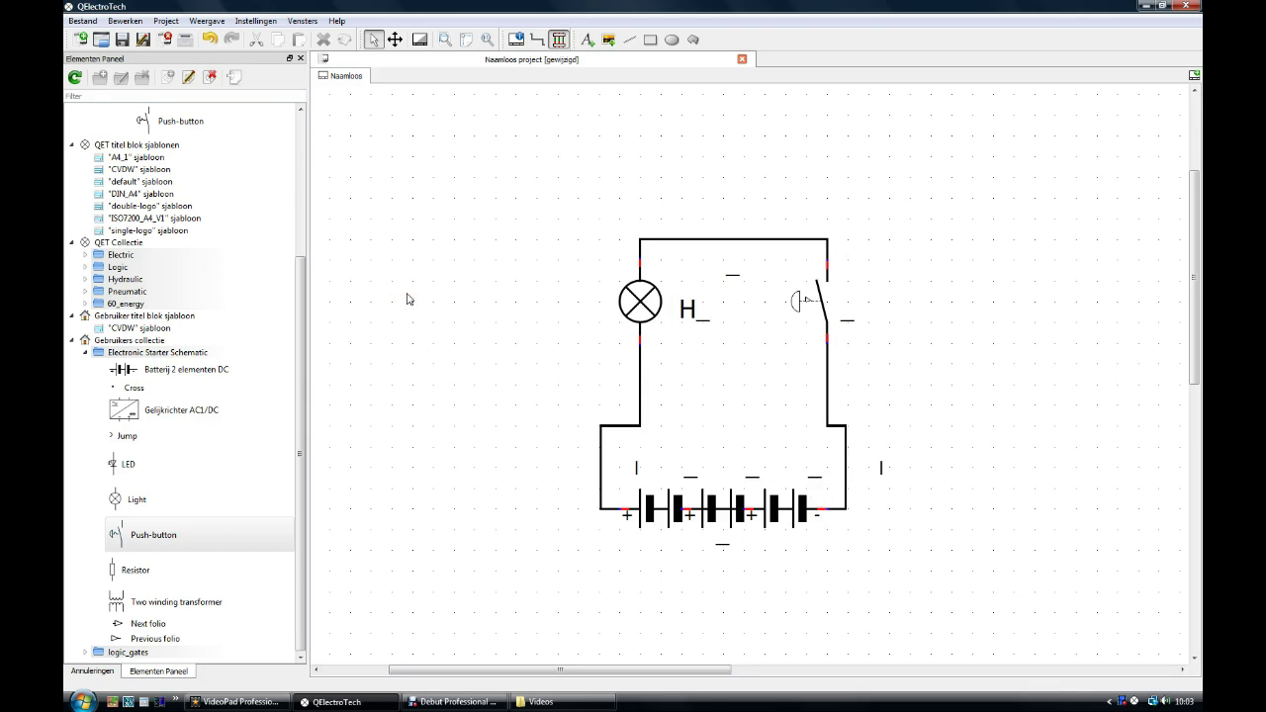
Replace the lamp's H_ label with 'Lamp'
click(623, 310)
click(686, 312)
key(BackSpace)
text(Lamp)
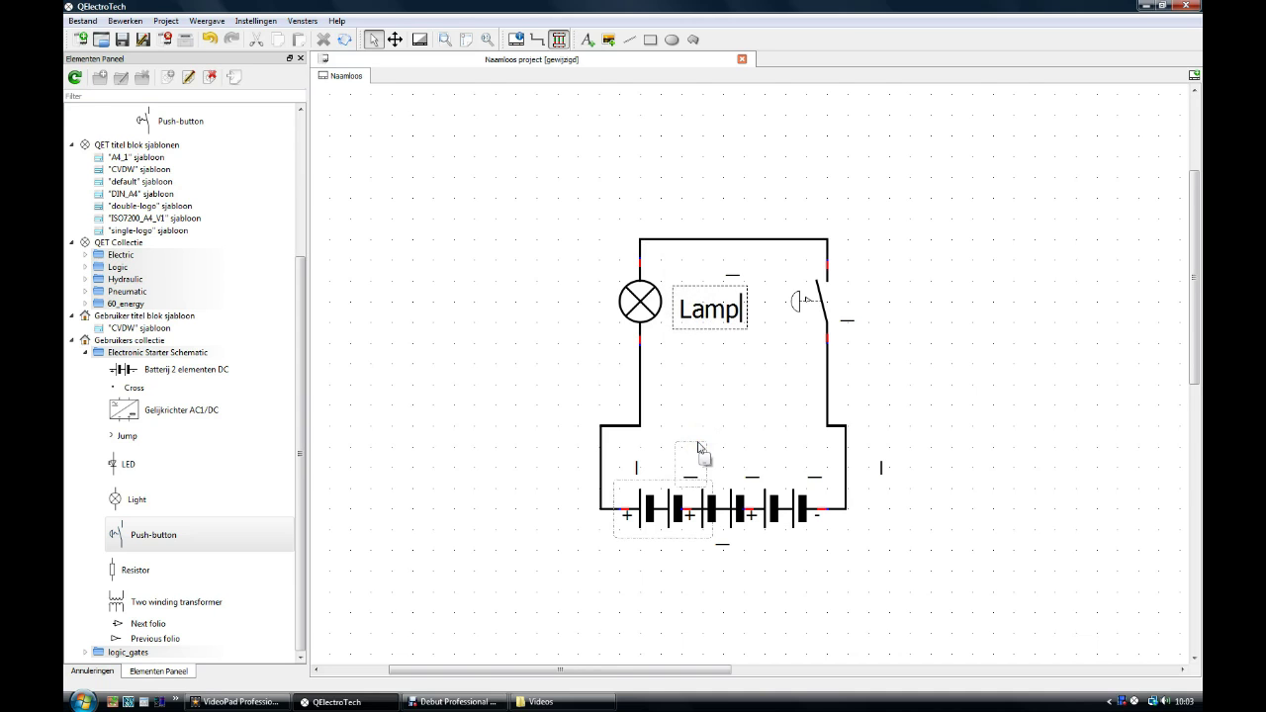
click(936, 435)
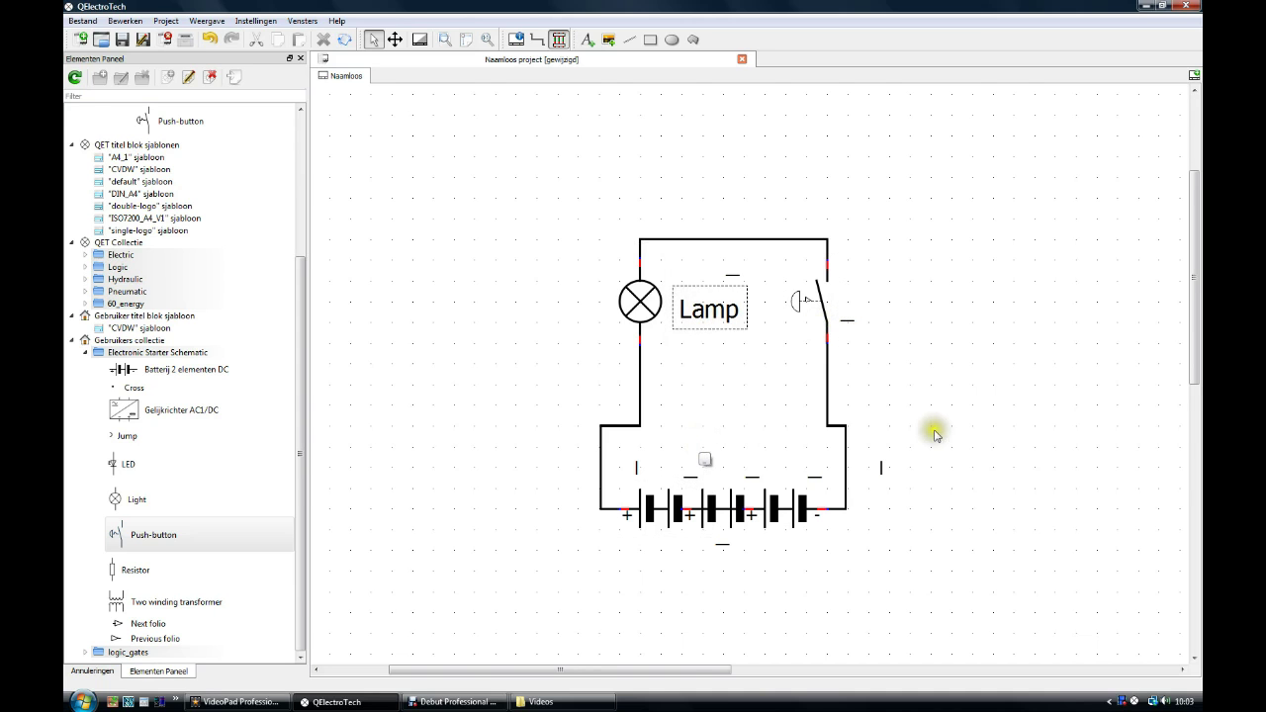
Label the push-button 'Pushbutton'
double_click(845, 321)
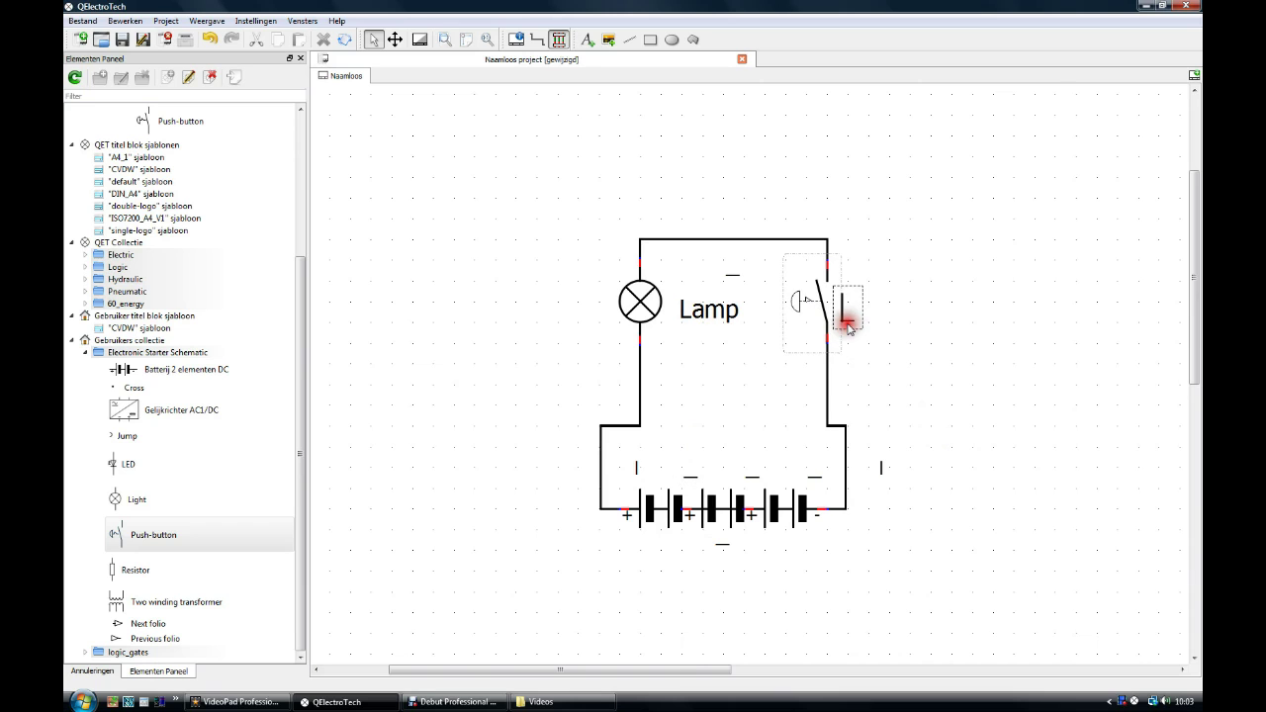
text(p_)
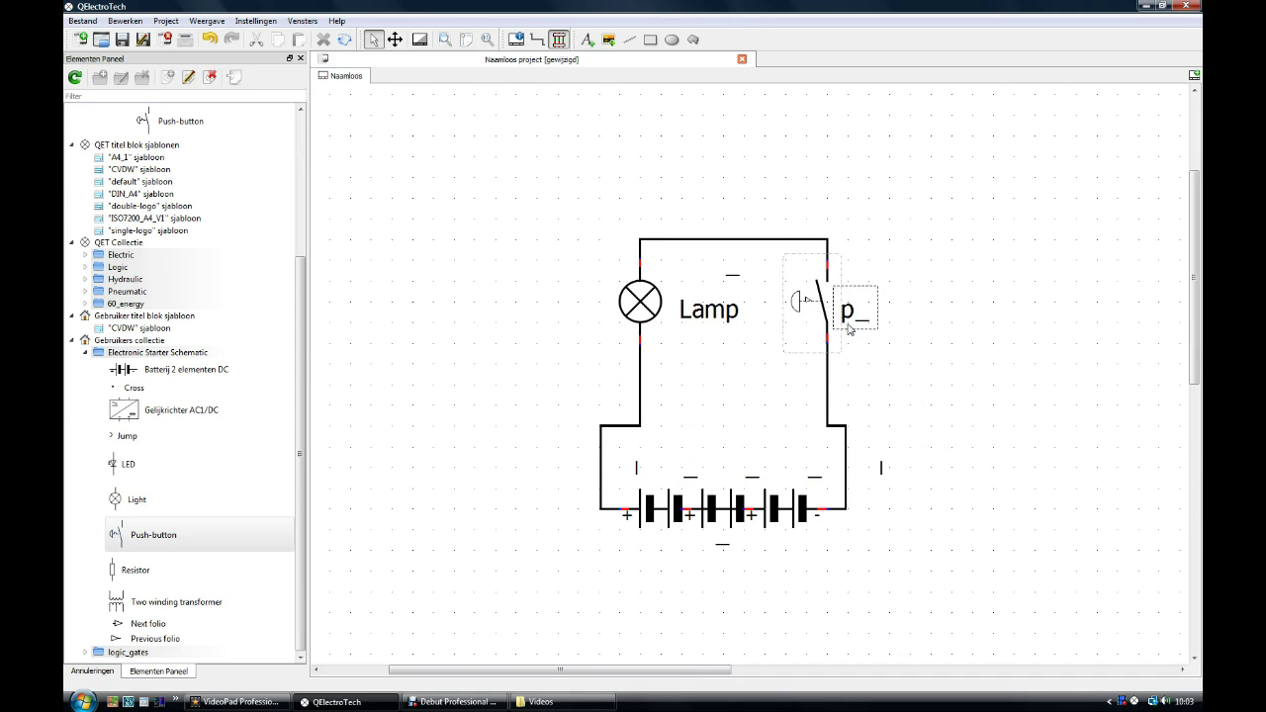
key(BackSpace)
text(p)
key(BackSpace)
text(Pus)
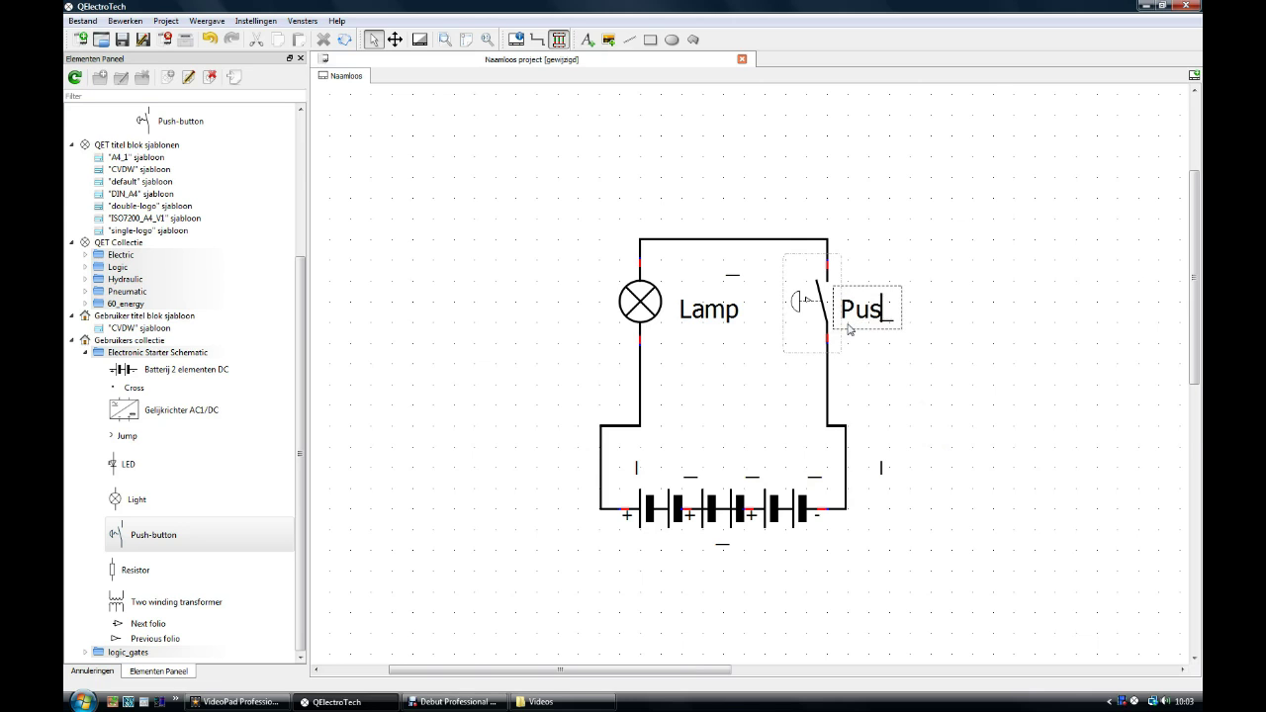
text(hbutton)
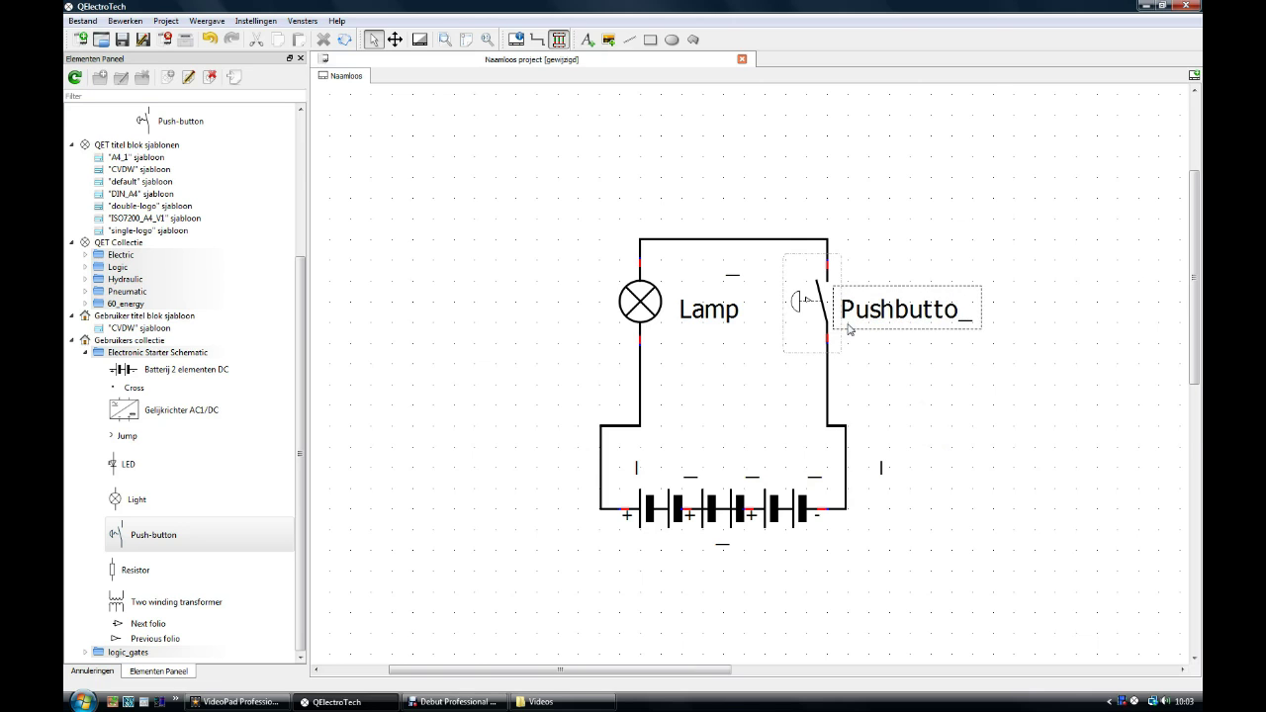
click(720, 546)
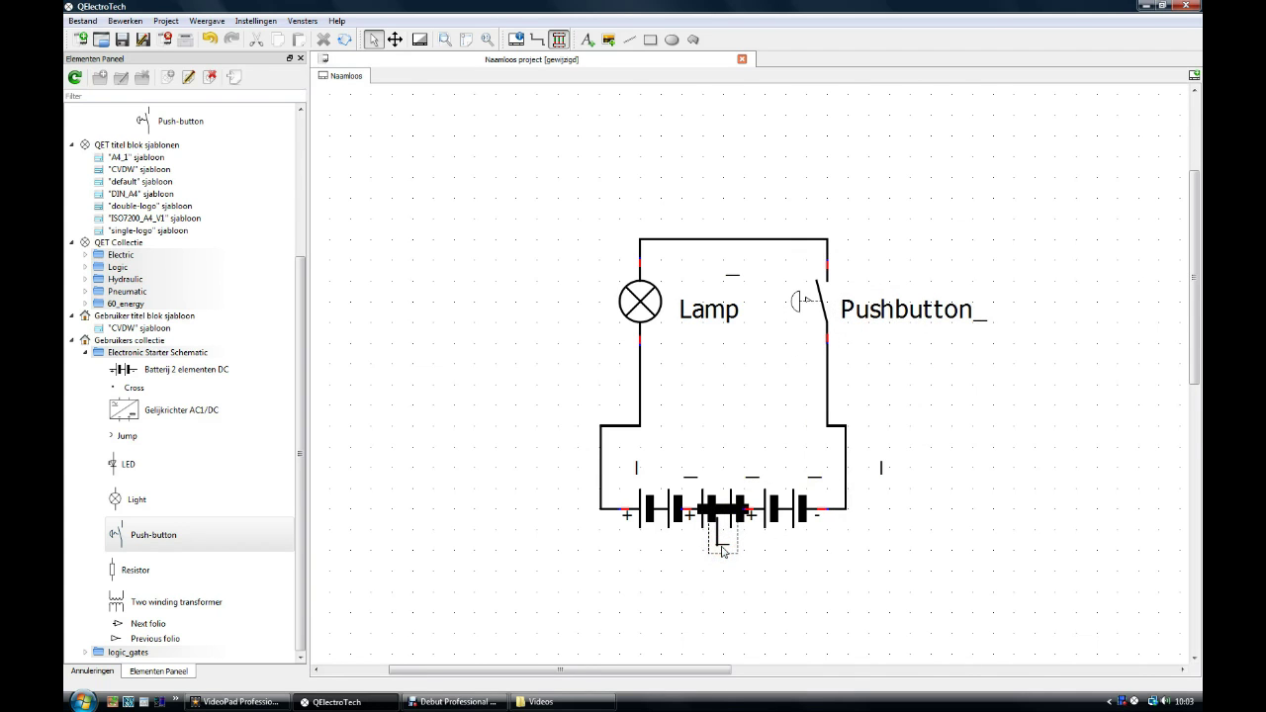
Move the small text field below the battery cells, rotate it, and enter 'Battery 12V'
double_click(720, 545)
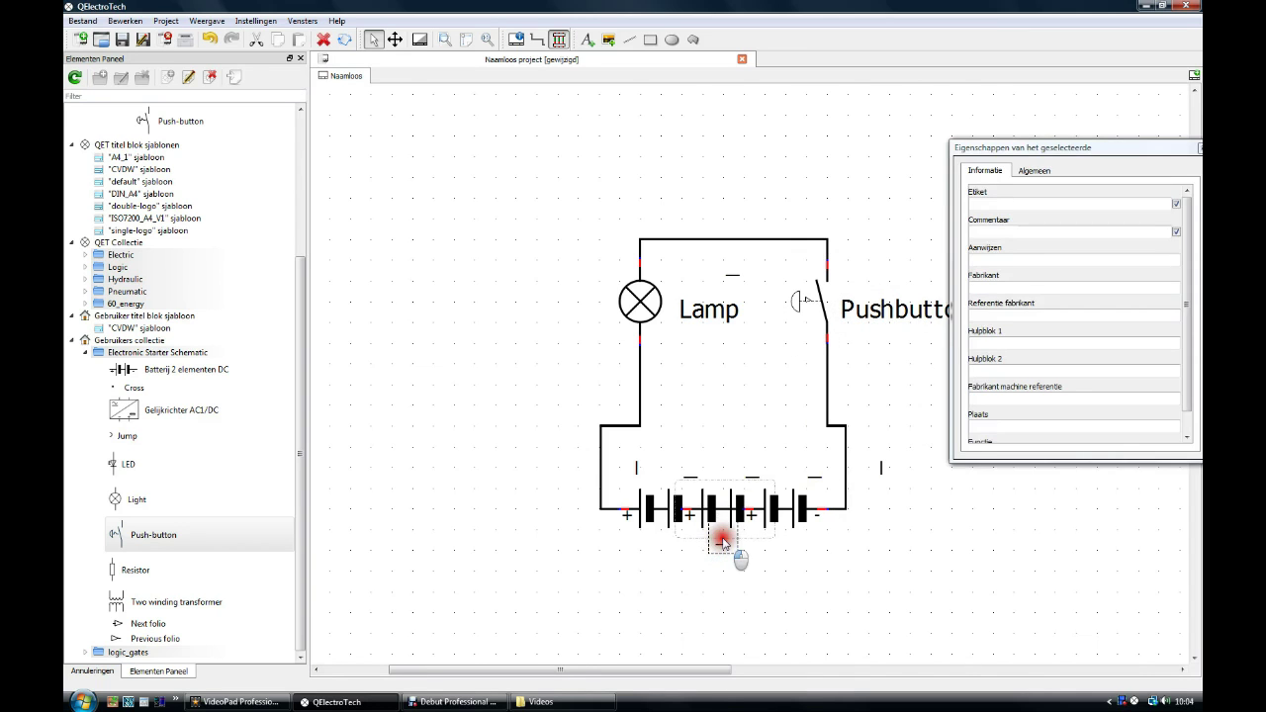
drag(729, 549, 723, 523)
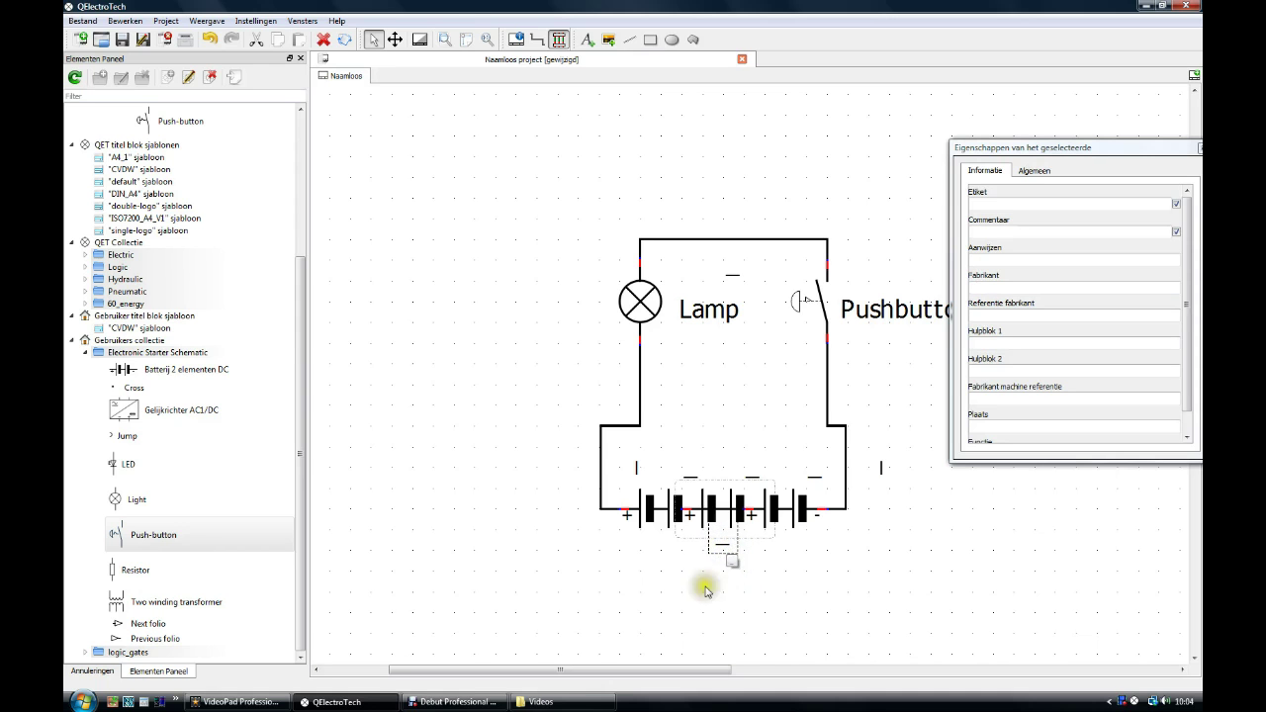
click(726, 627)
click(722, 549)
drag(723, 550, 668, 606)
click(660, 582)
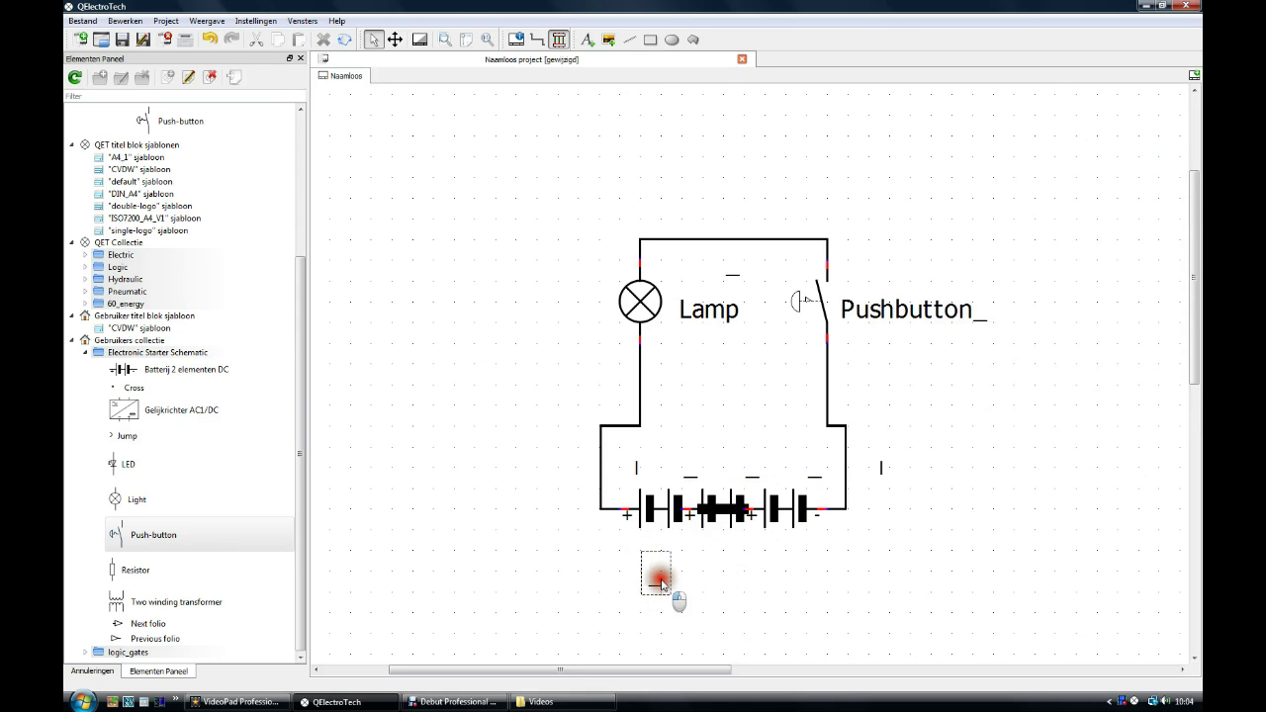
key(space)
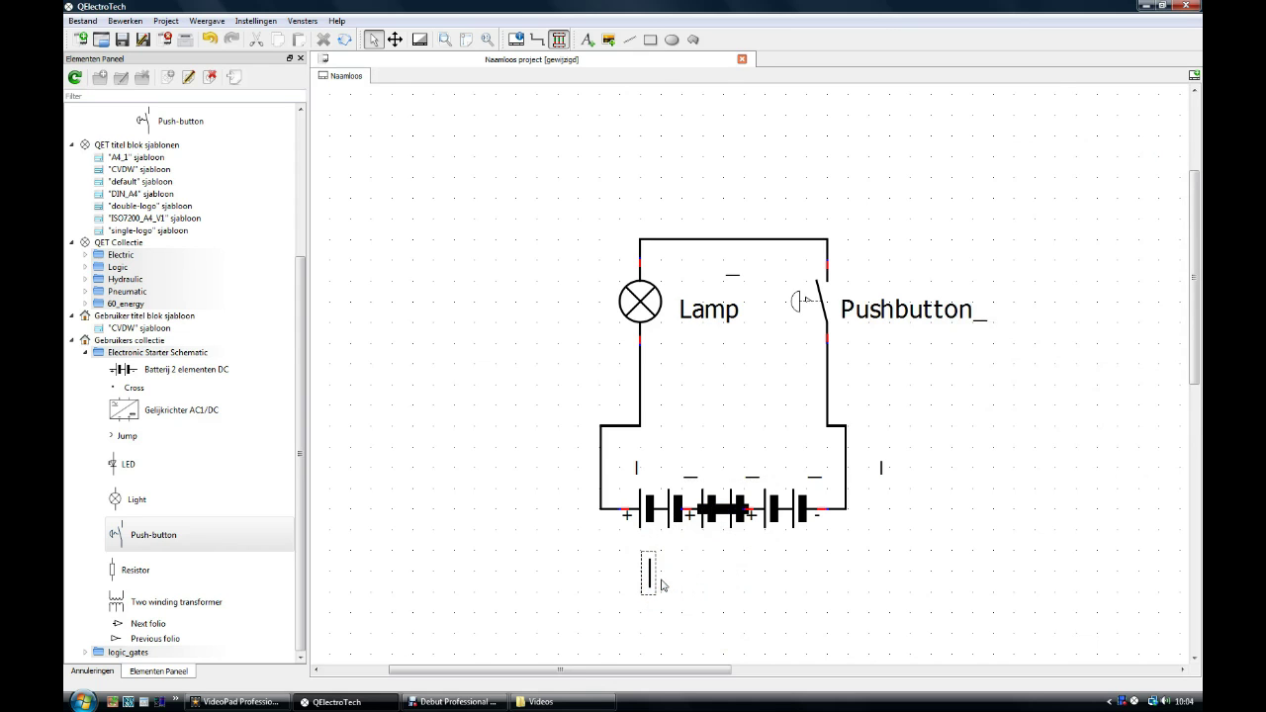
text(Bat)
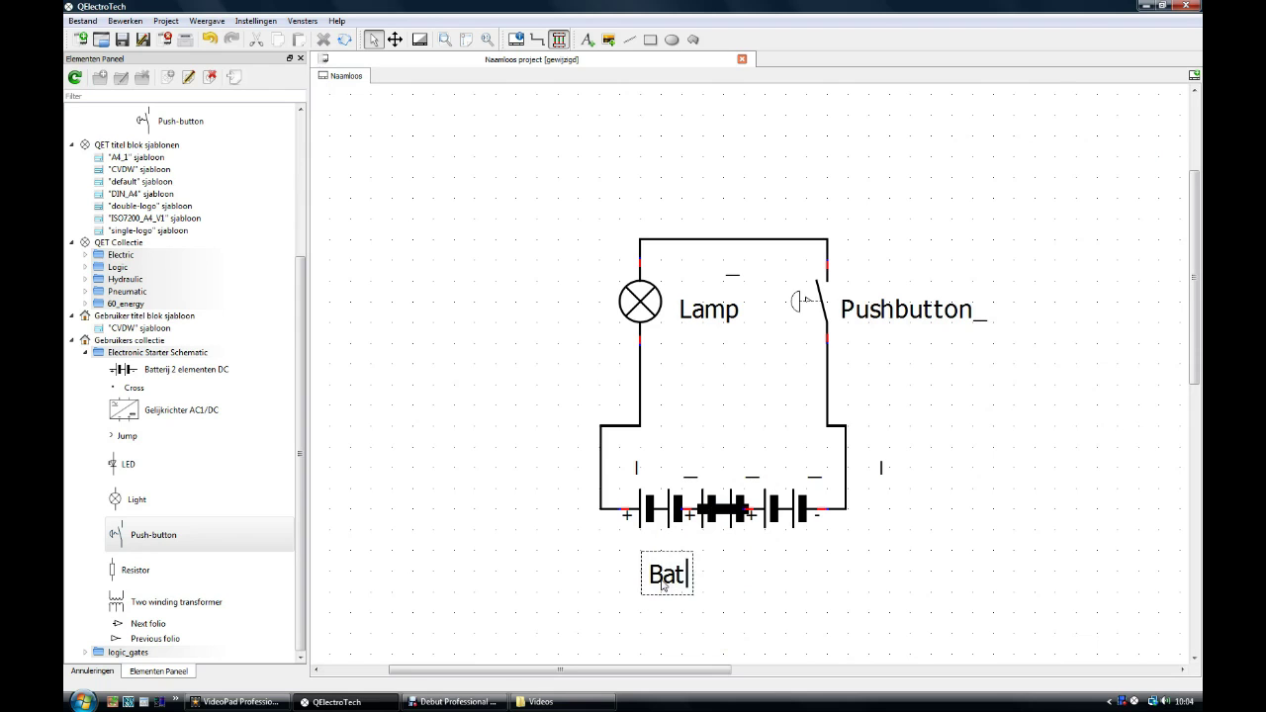
text(tery)
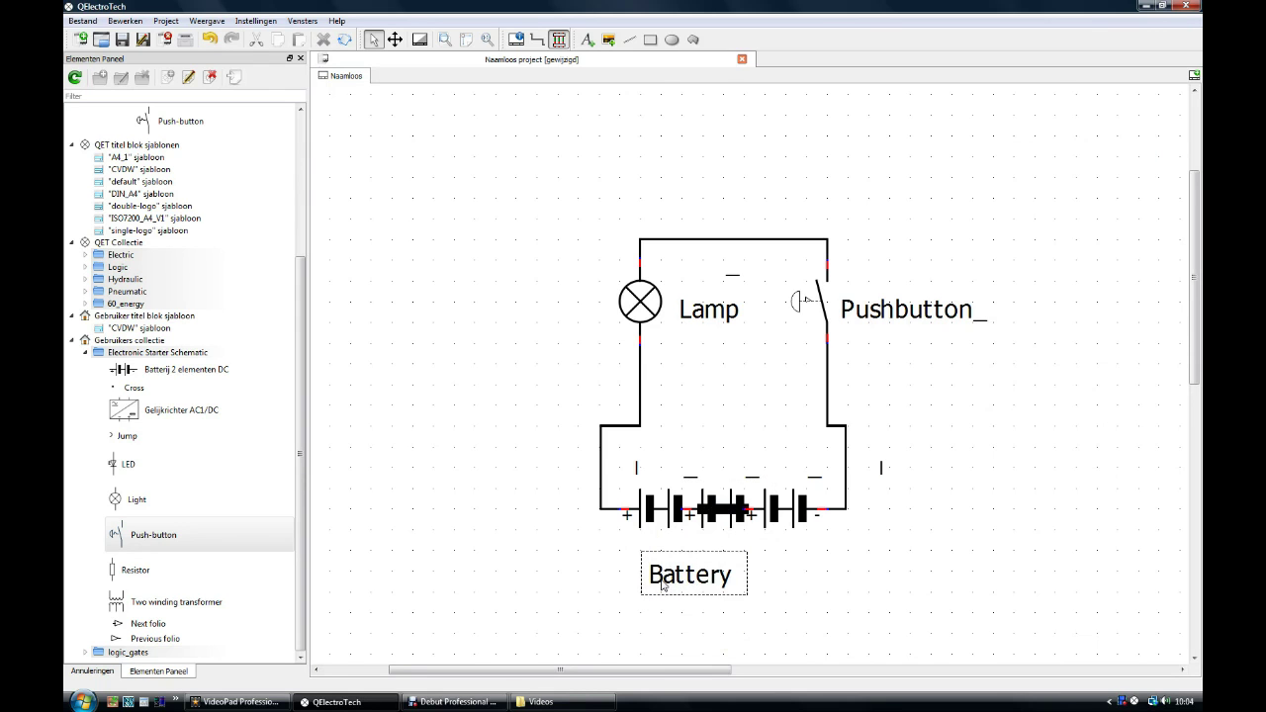
text( 12V)
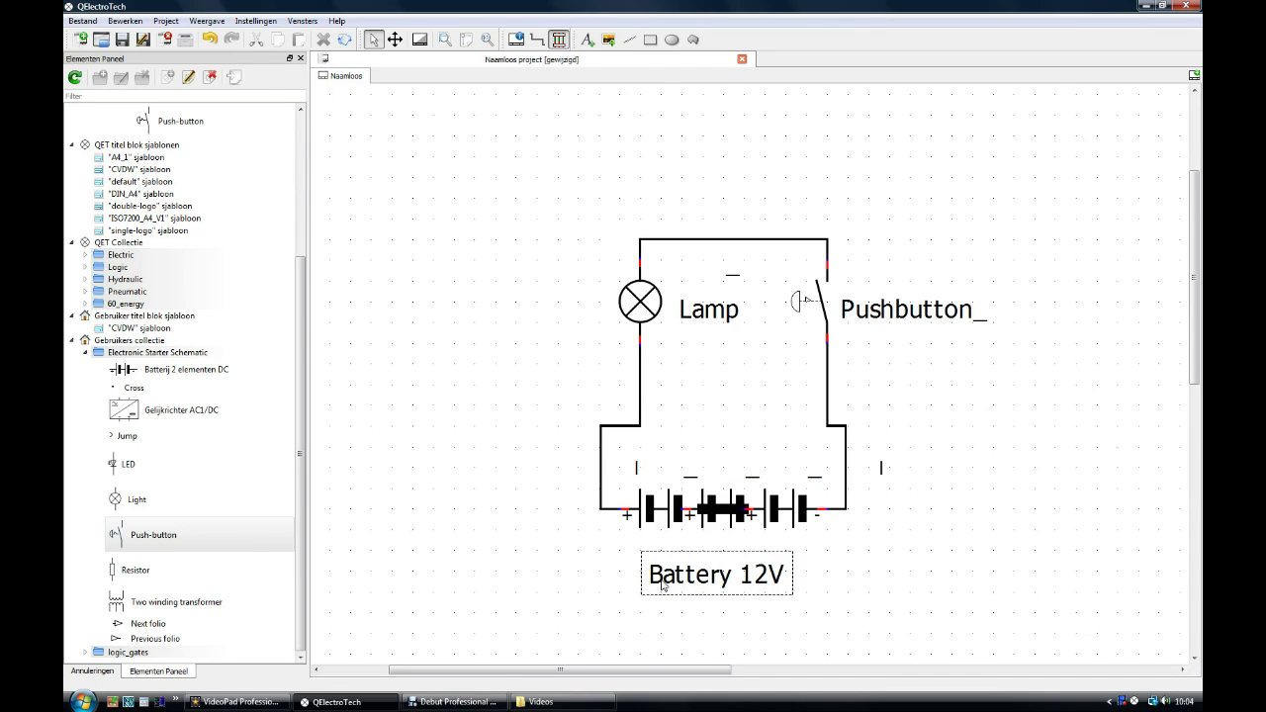
click(895, 566)
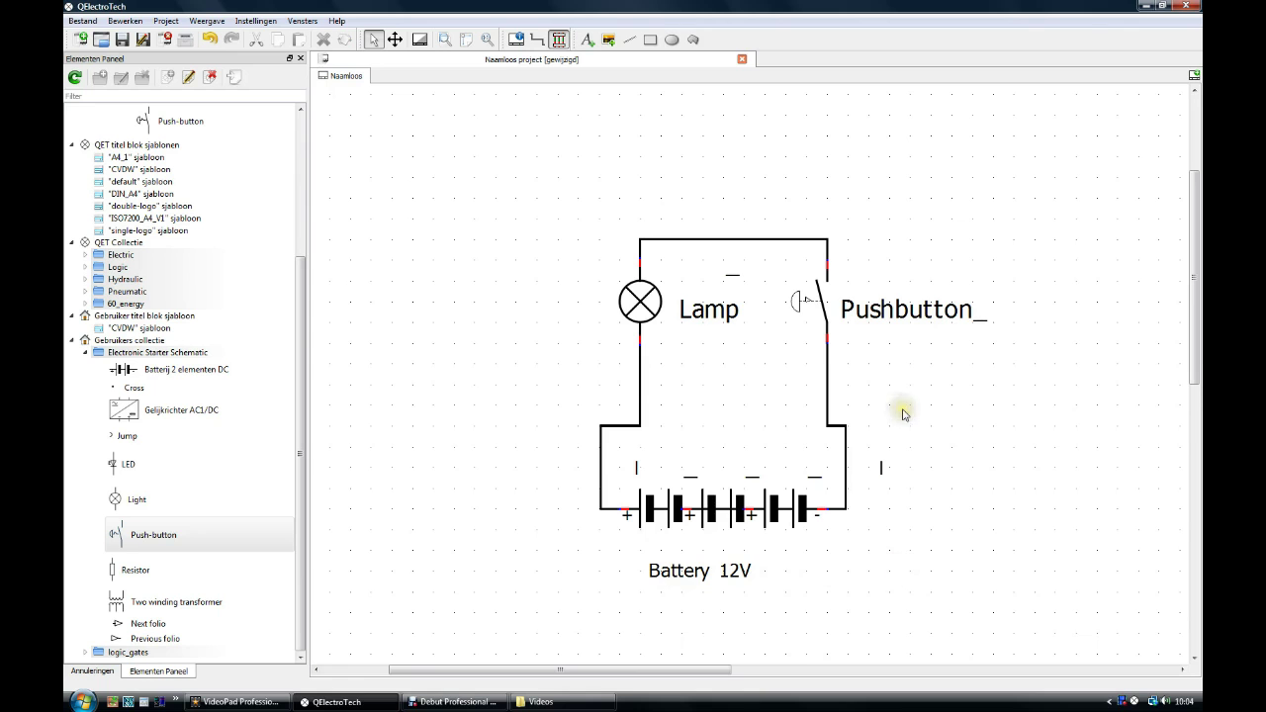
Go through the stray I labels around the battery cells and its + and − terminals
ctrl+scroll(657, 396, up, 1)
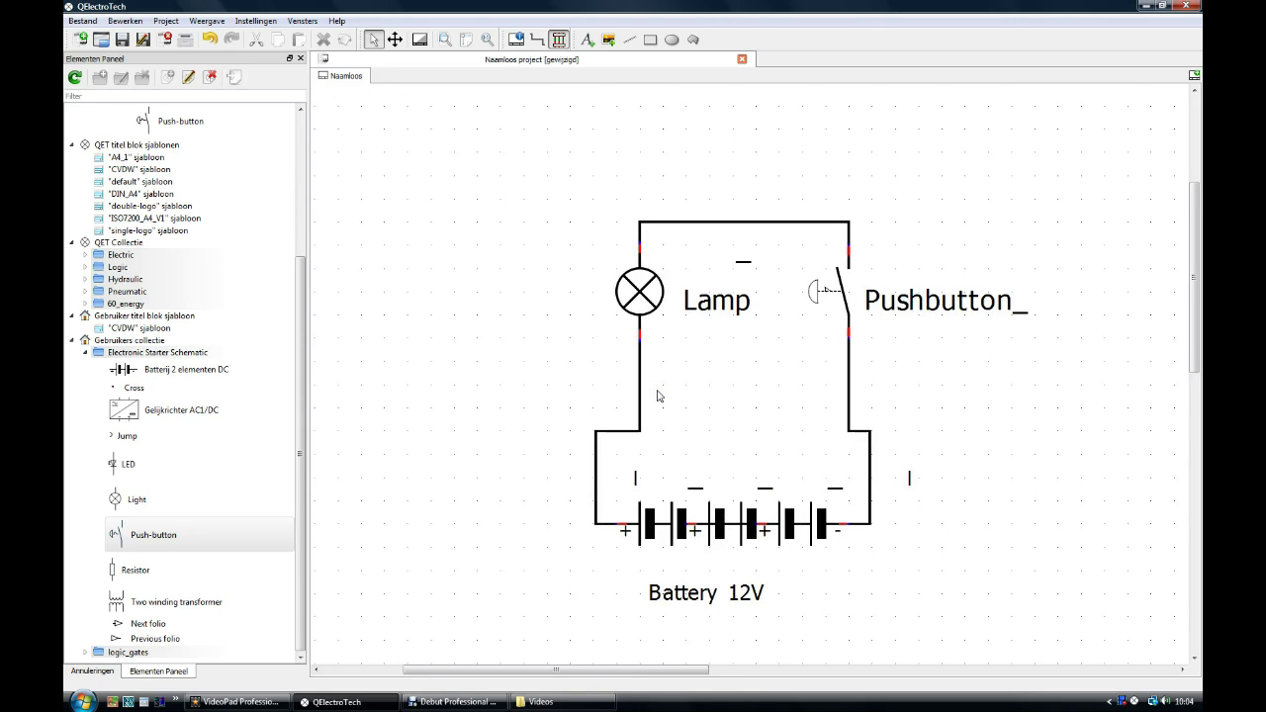
click(637, 481)
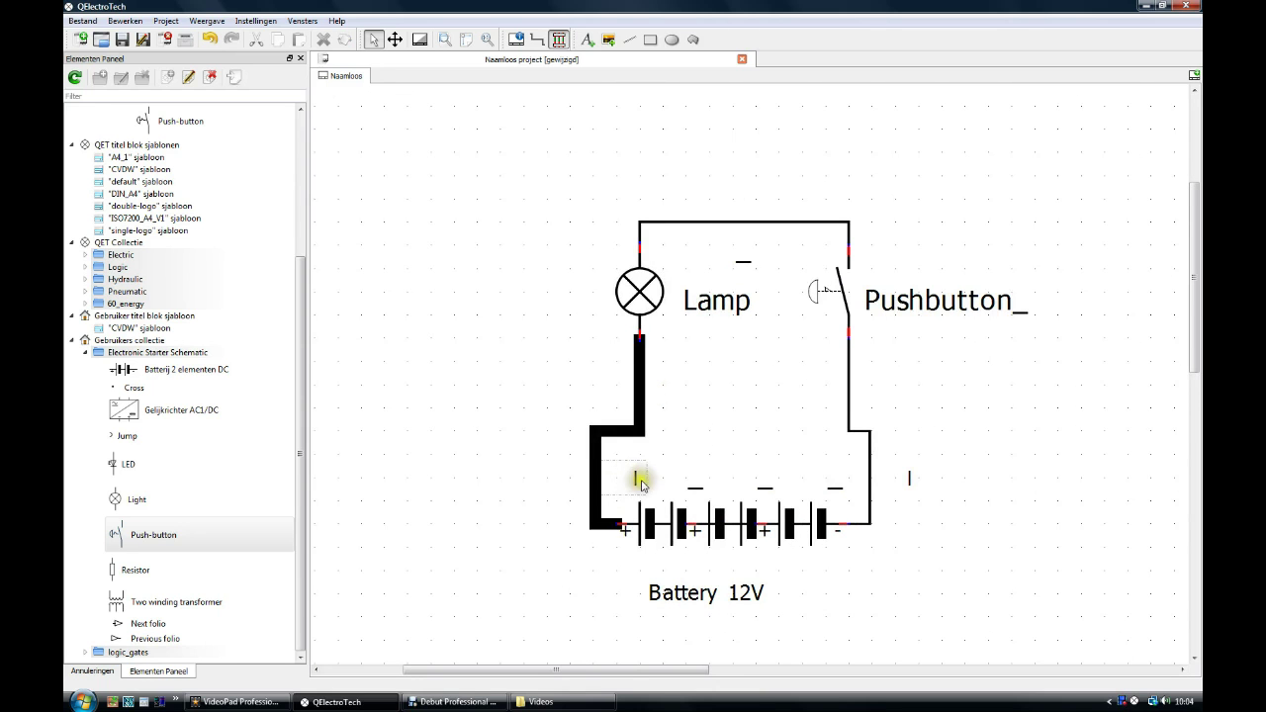
click(695, 492)
click(762, 488)
click(830, 487)
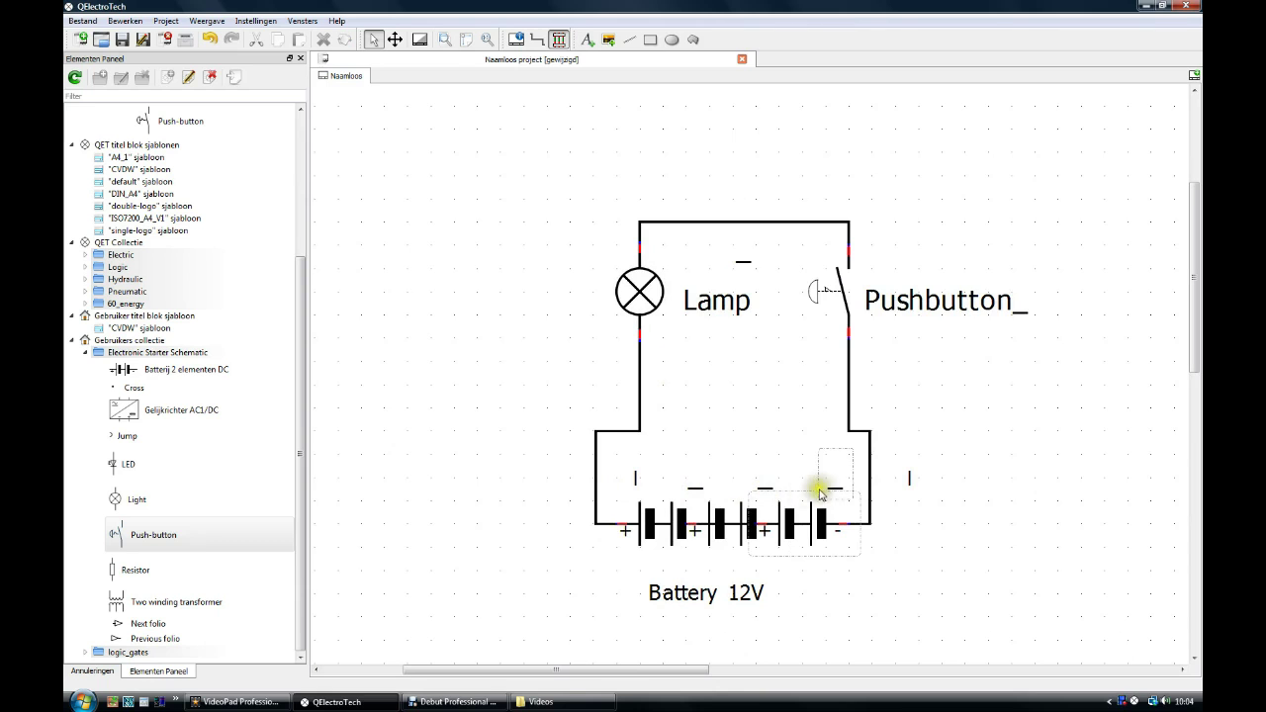
click(699, 487)
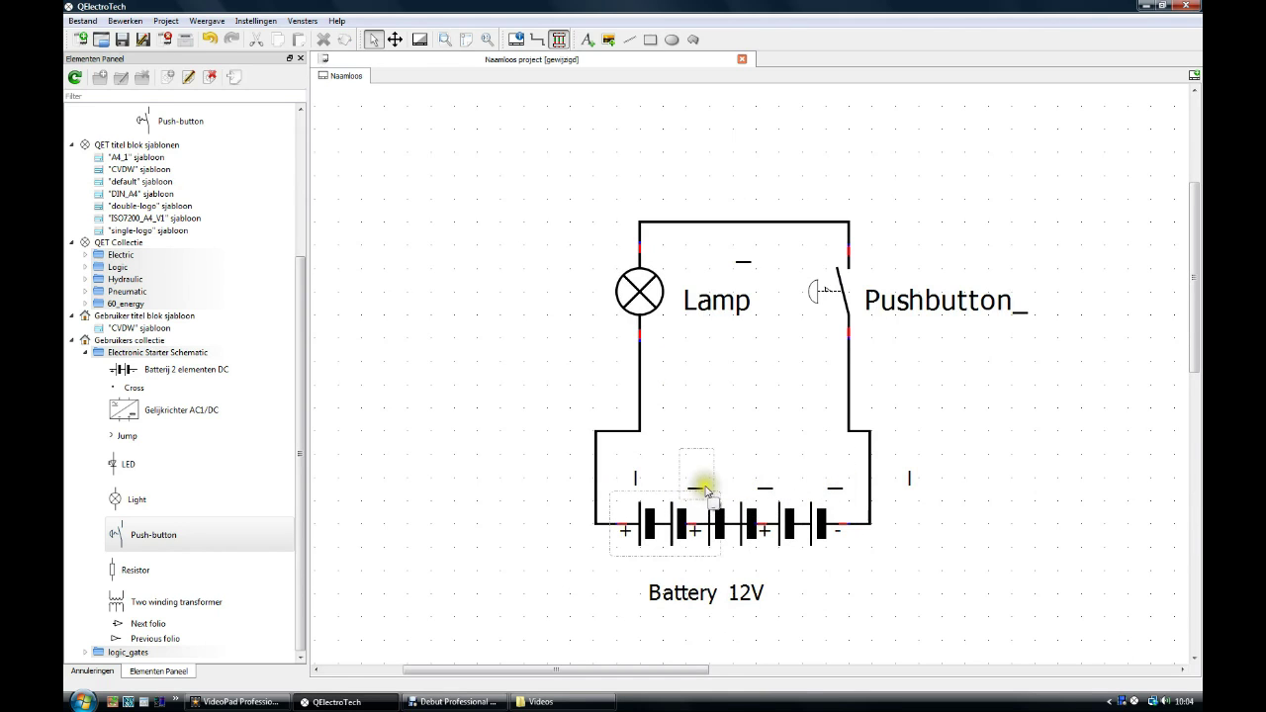
click(762, 487)
click(836, 491)
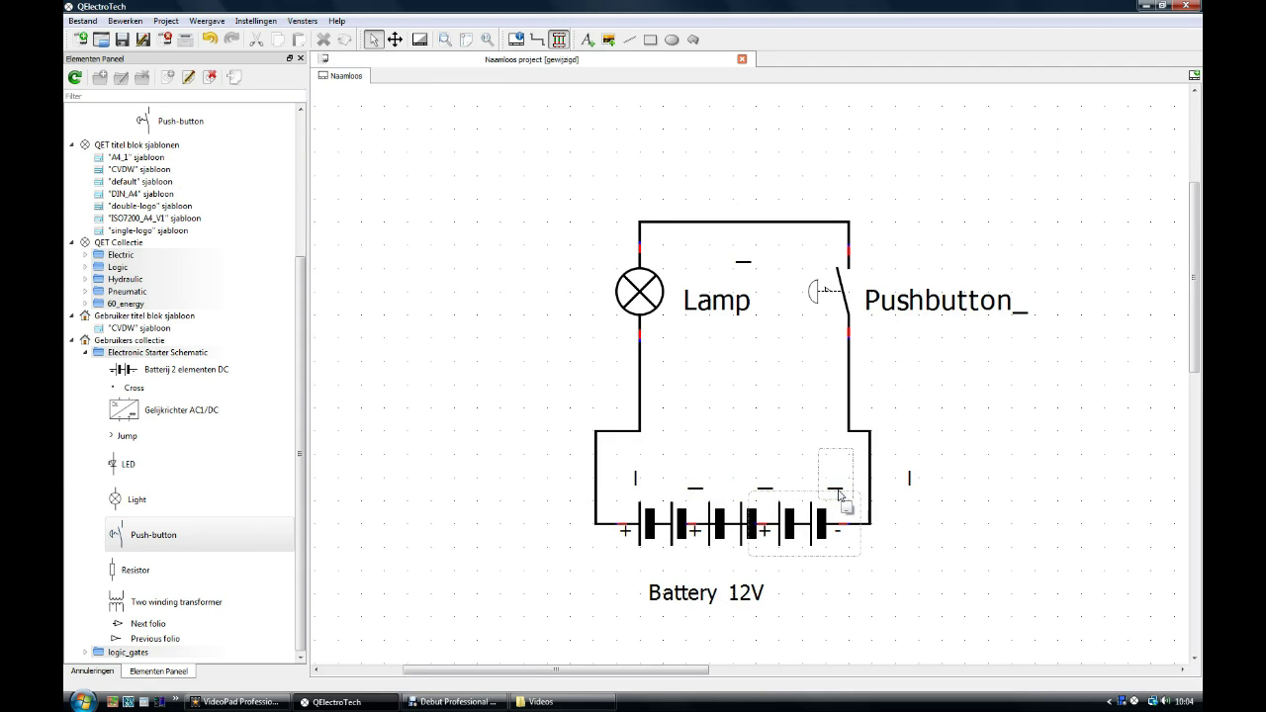
click(635, 479)
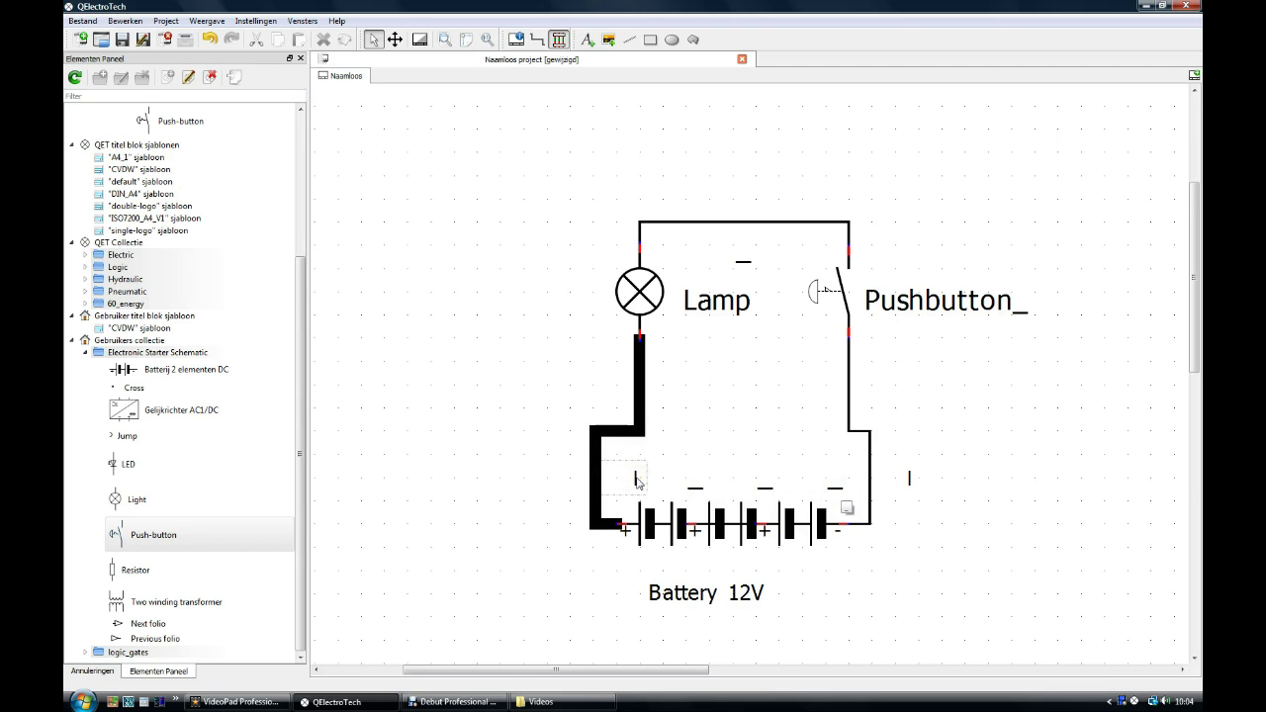
click(911, 479)
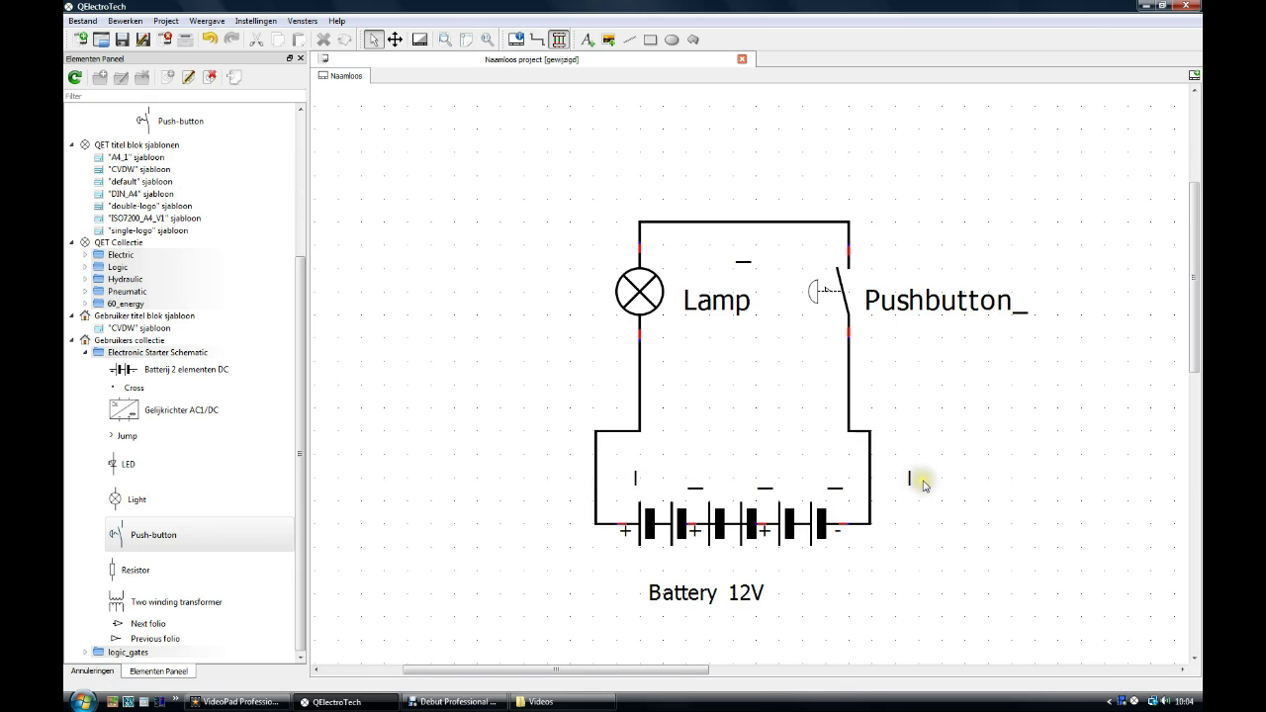
click(913, 482)
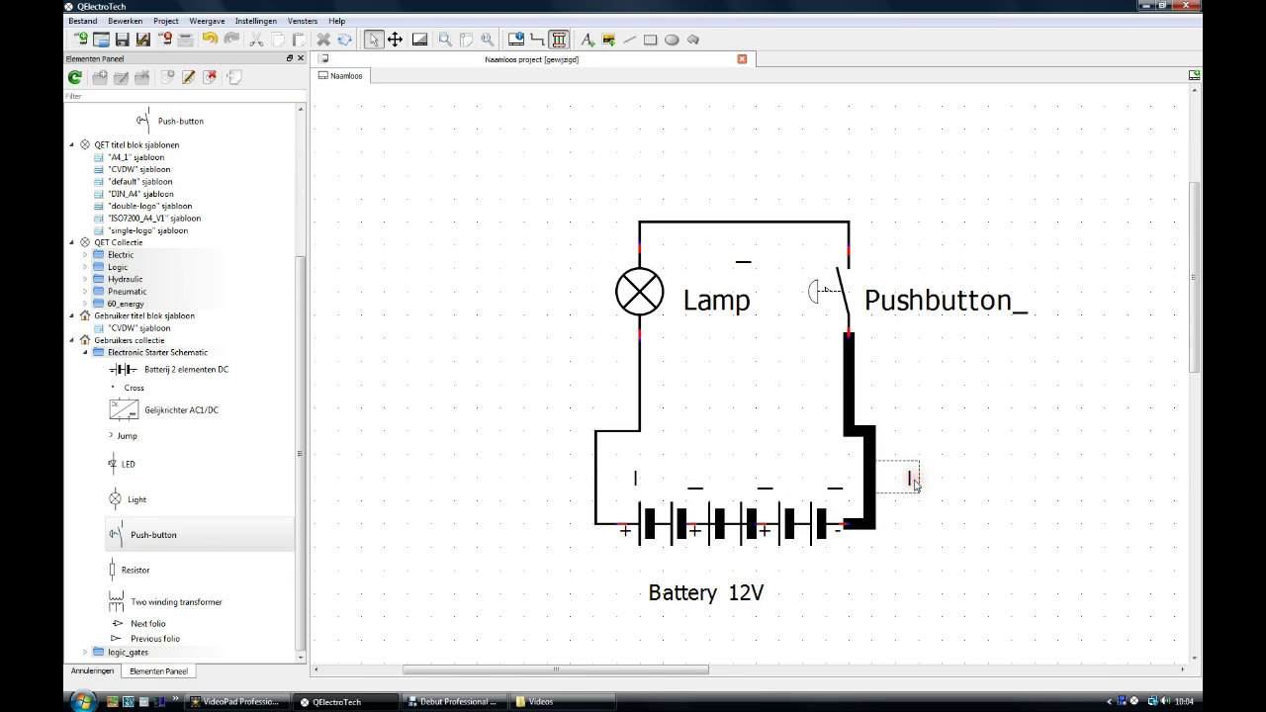
Rotate the top-wire and left battery labels, moving the leftover one beside the right wire
click(743, 262)
key(space)
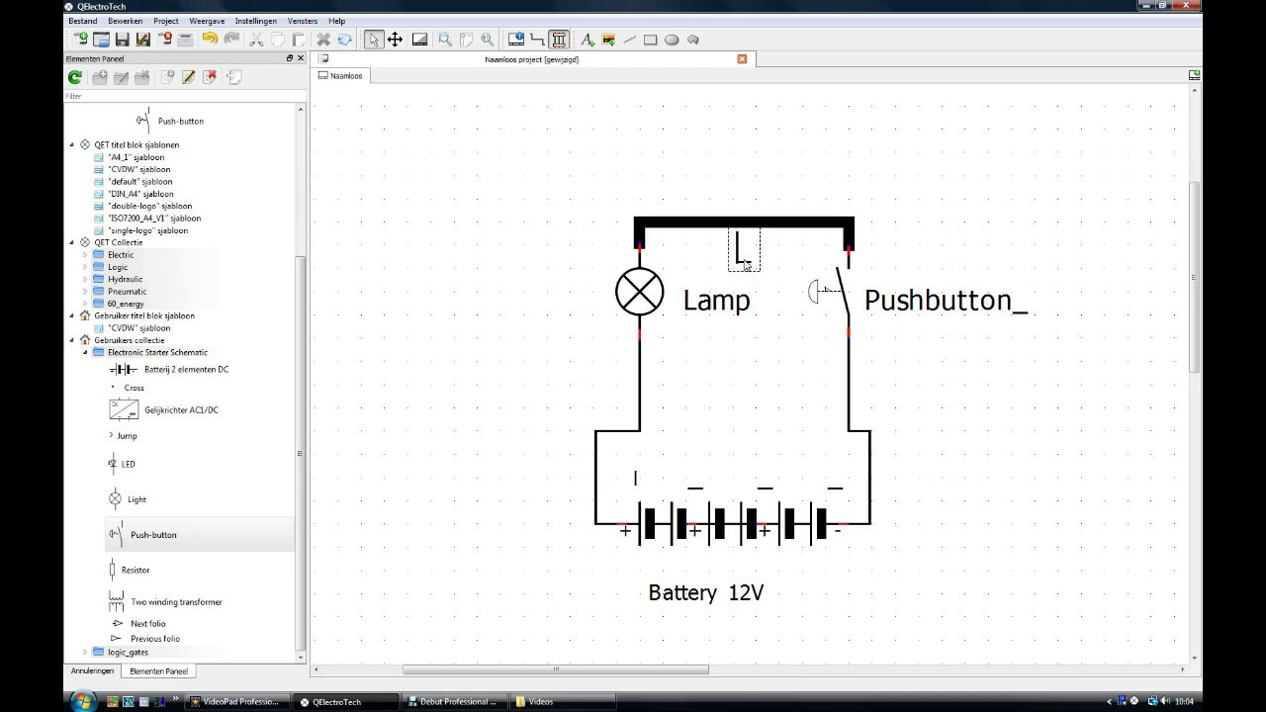
click(635, 480)
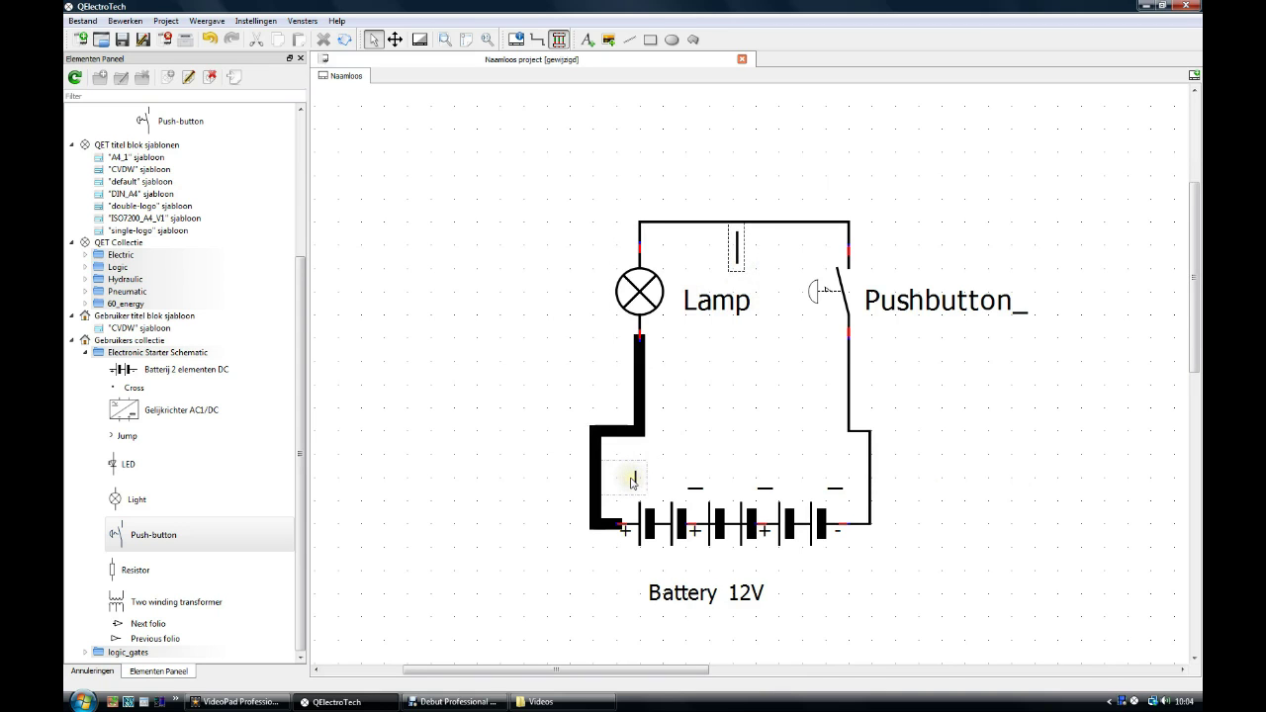
key(space)
key(space)
drag(633, 482, 831, 490)
mouse_move(611, 708)
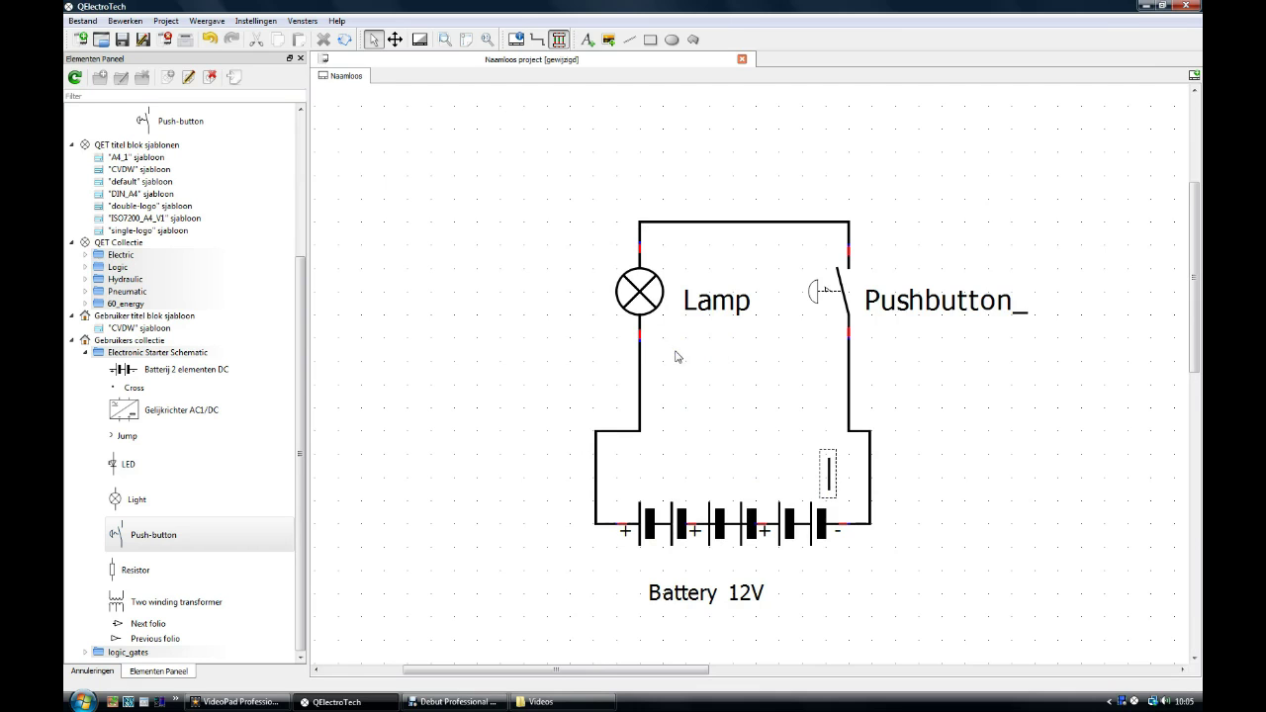
Move the Lamp up-left, the Pushbutton up and slightly right, and shift the battery left
double_click(644, 293)
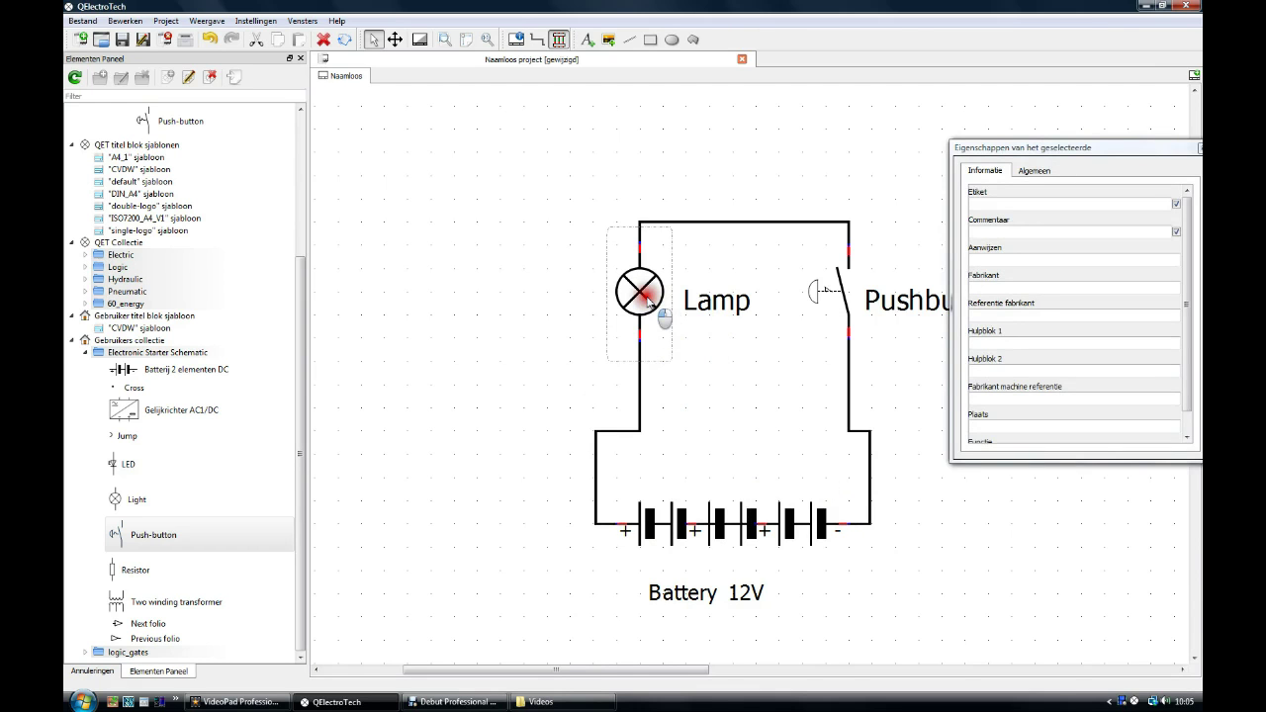
drag(645, 297, 495, 182)
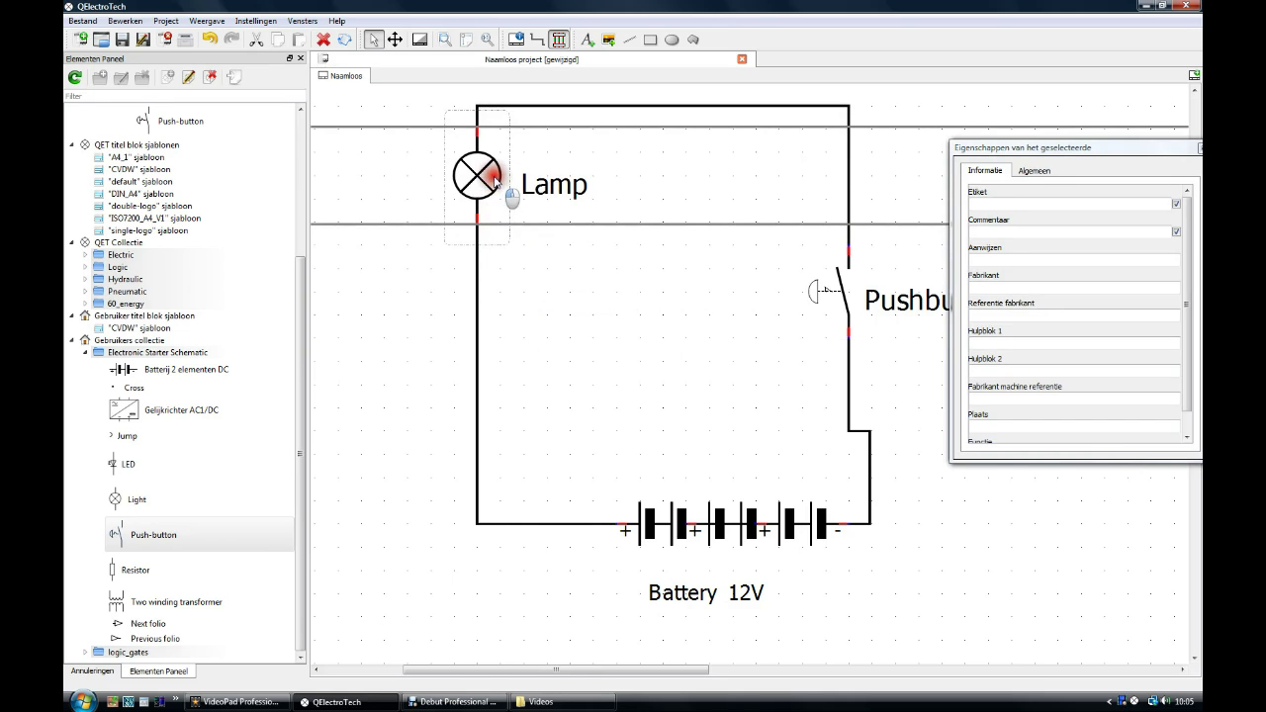
drag(827, 311, 682, 192)
click(690, 529)
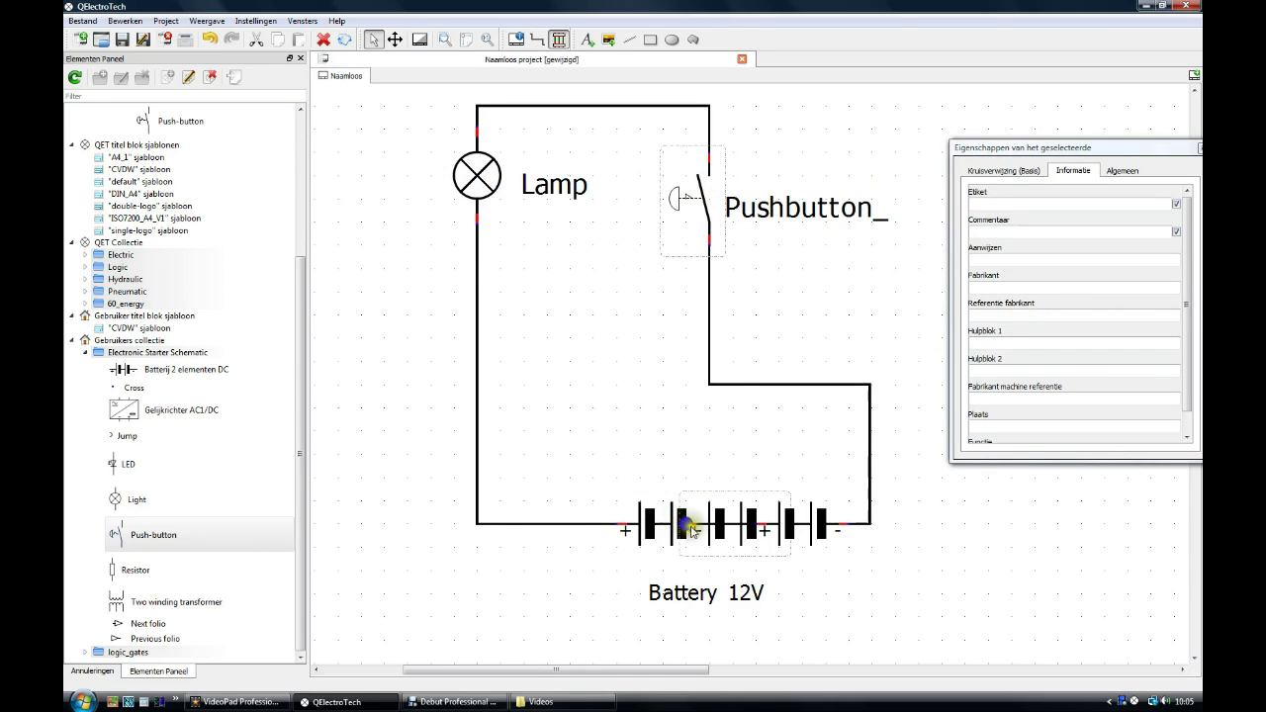
drag(690, 529, 655, 517)
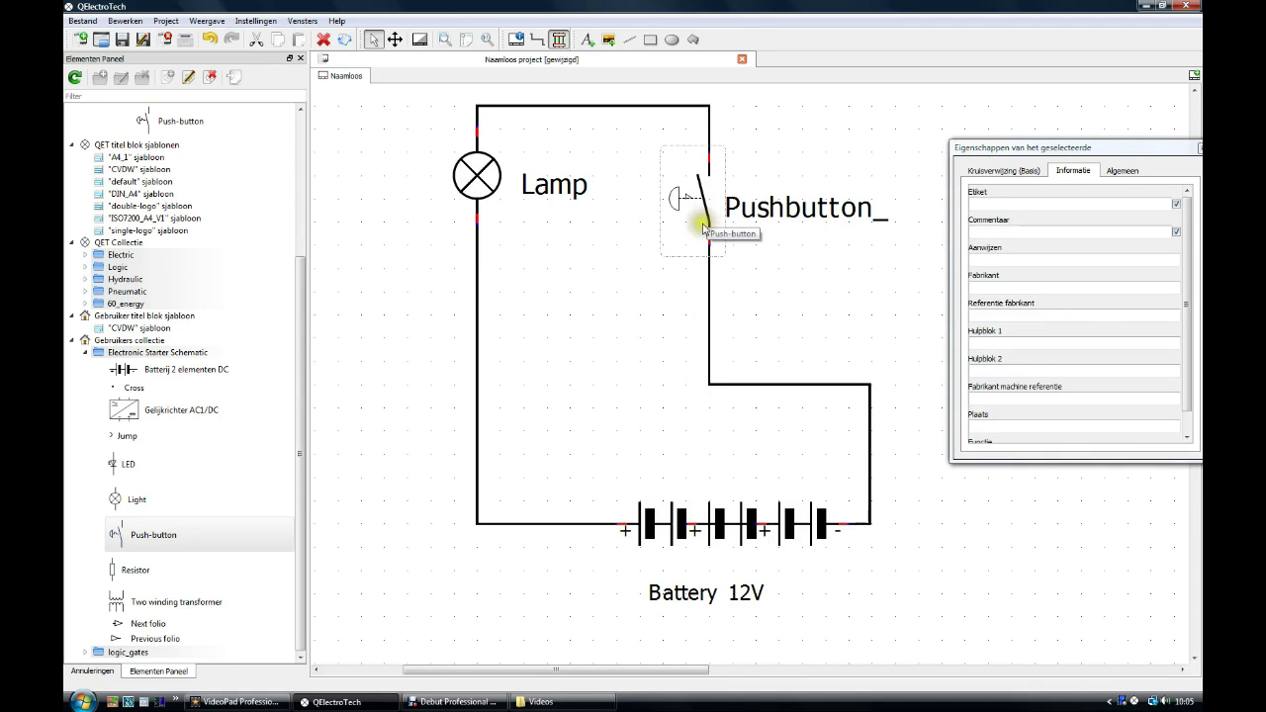
drag(699, 233, 729, 229)
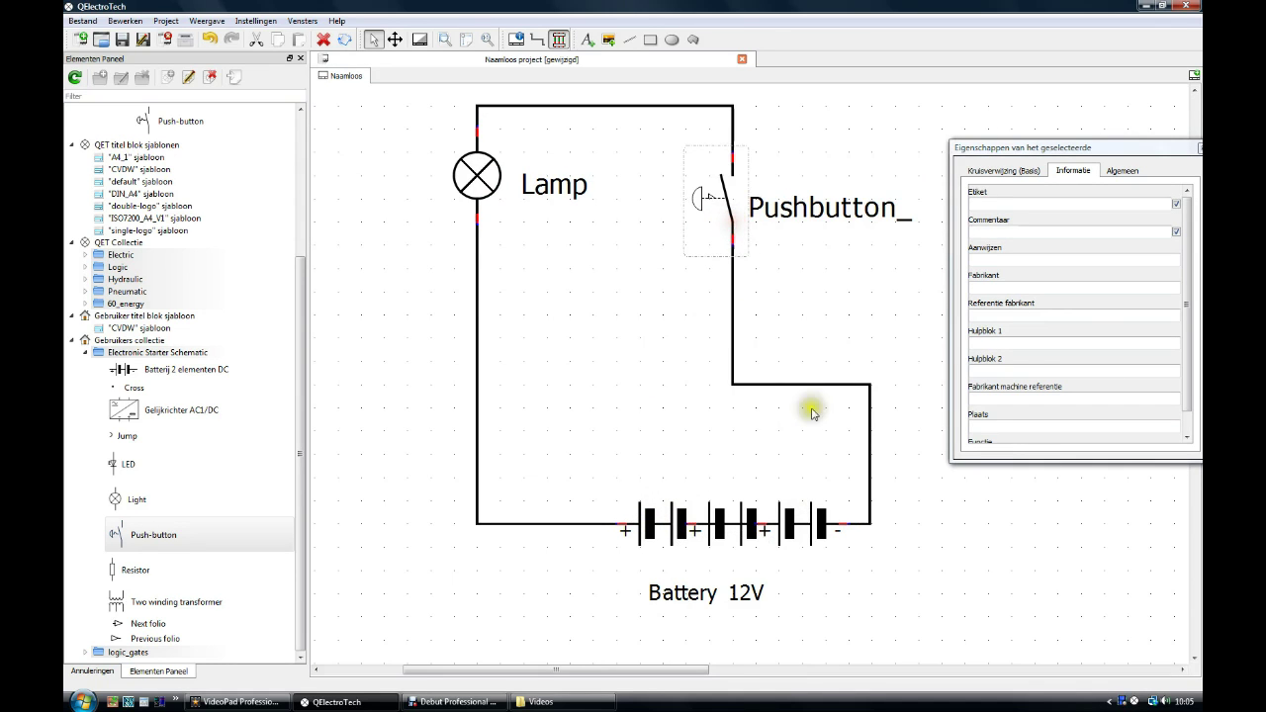
click(811, 386)
click(811, 385)
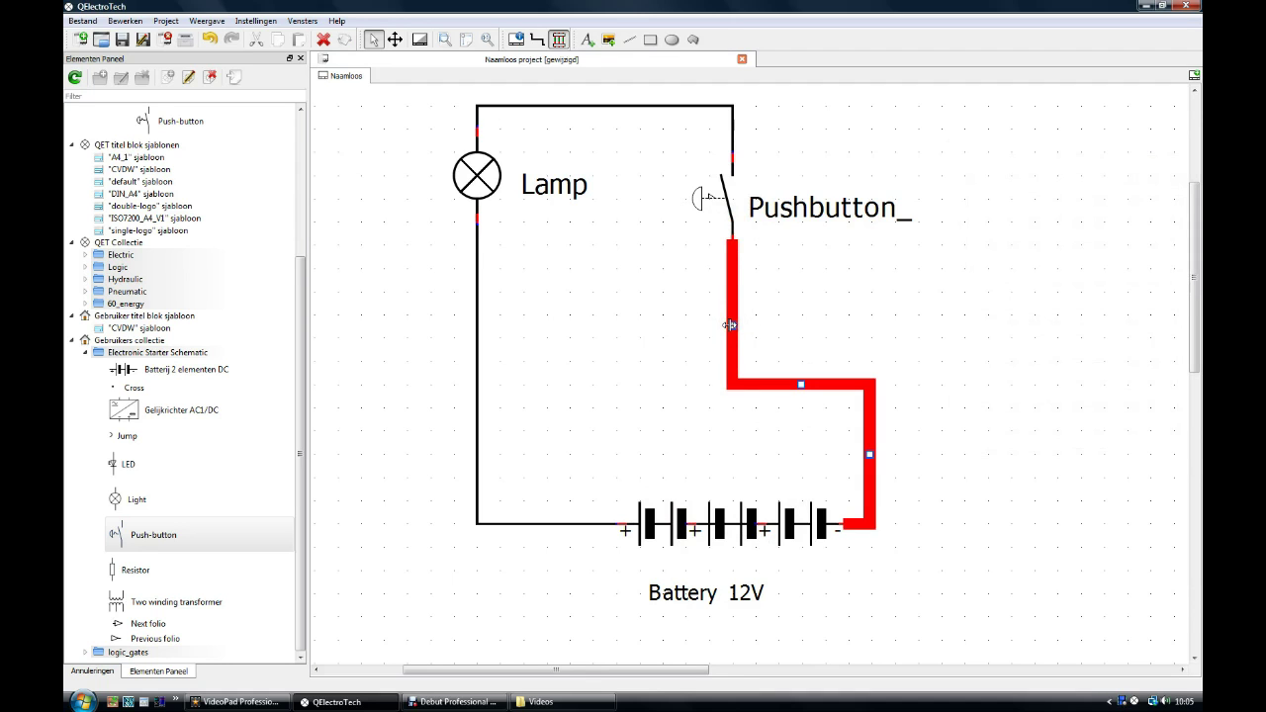
Adjust the push-button-to-battery wire segments and move the Pushbutton right, rerouting its wires
mouse_move(730, 325)
mouse_down()
mouse_move(761, 325)
mouse_move(711, 332)
mouse_move(728, 332)
mouse_up()
drag(799, 382, 801, 407)
mouse_move(869, 464)
mouse_down()
mouse_move(944, 471)
mouse_move(820, 464)
mouse_move(865, 465)
mouse_up()
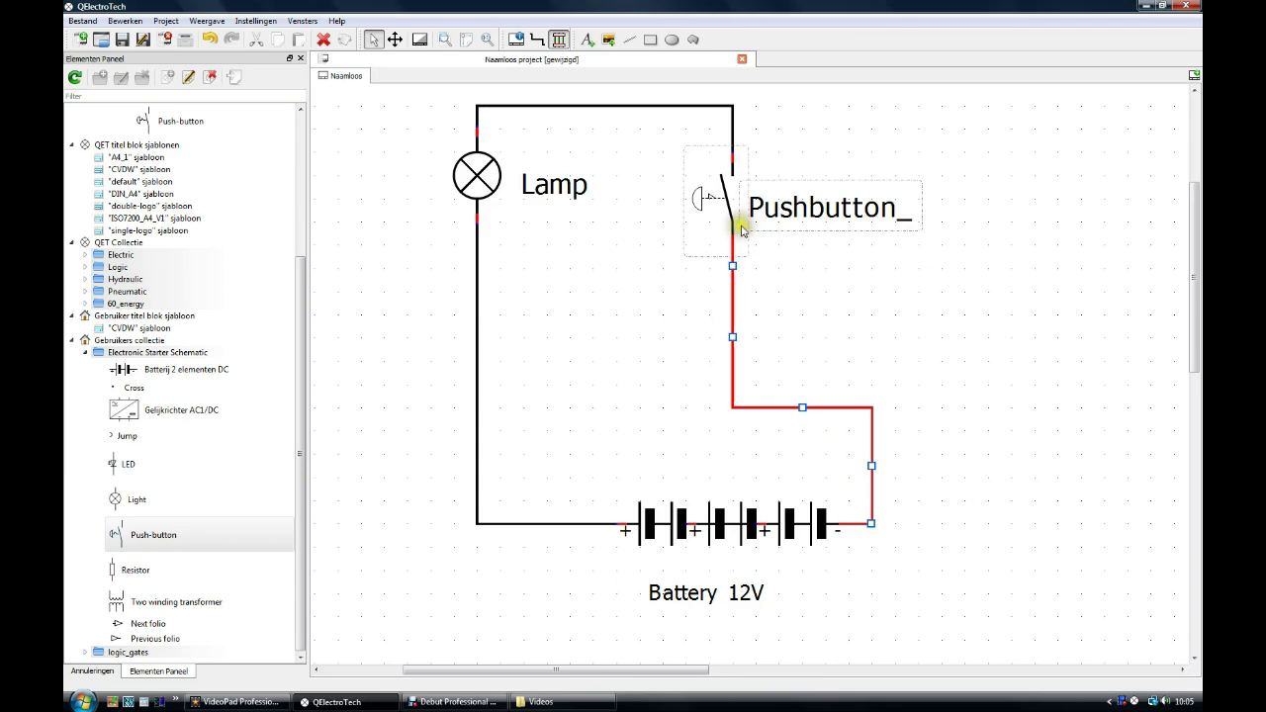
drag(743, 217, 873, 439)
click(954, 482)
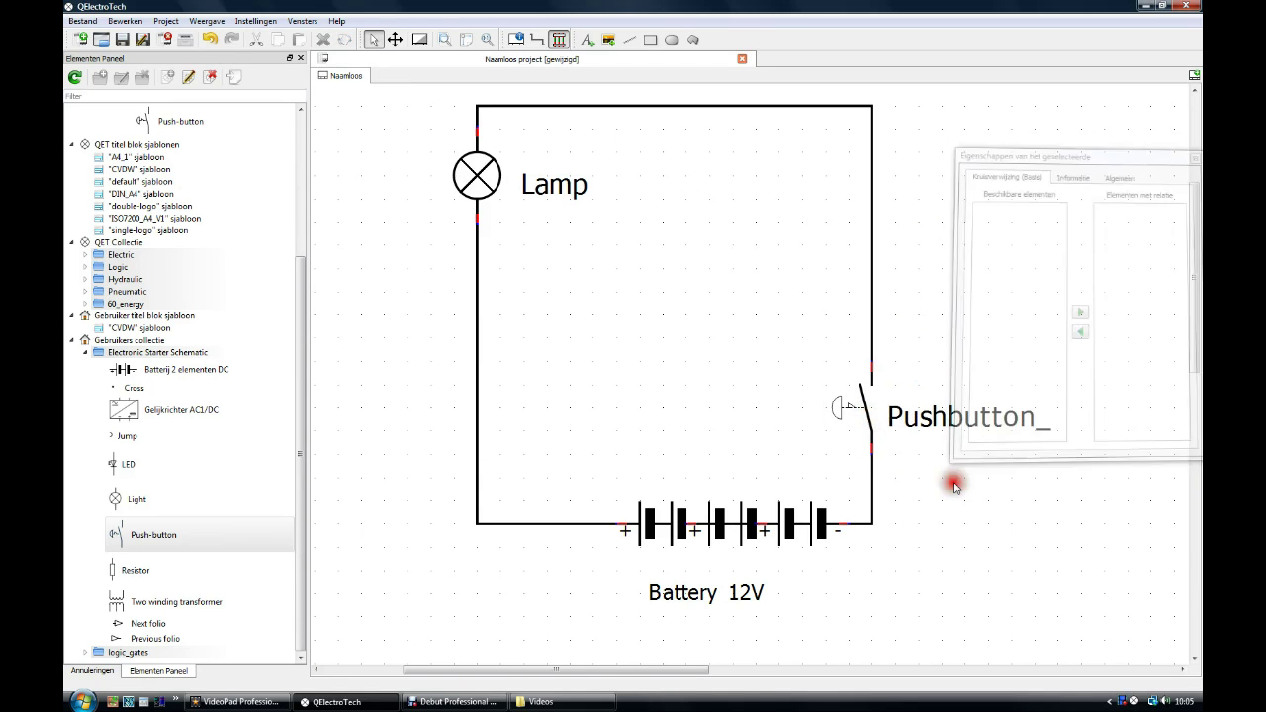
Move the lamp and its label down-right to sit above the battery's left end
drag(479, 180, 599, 293)
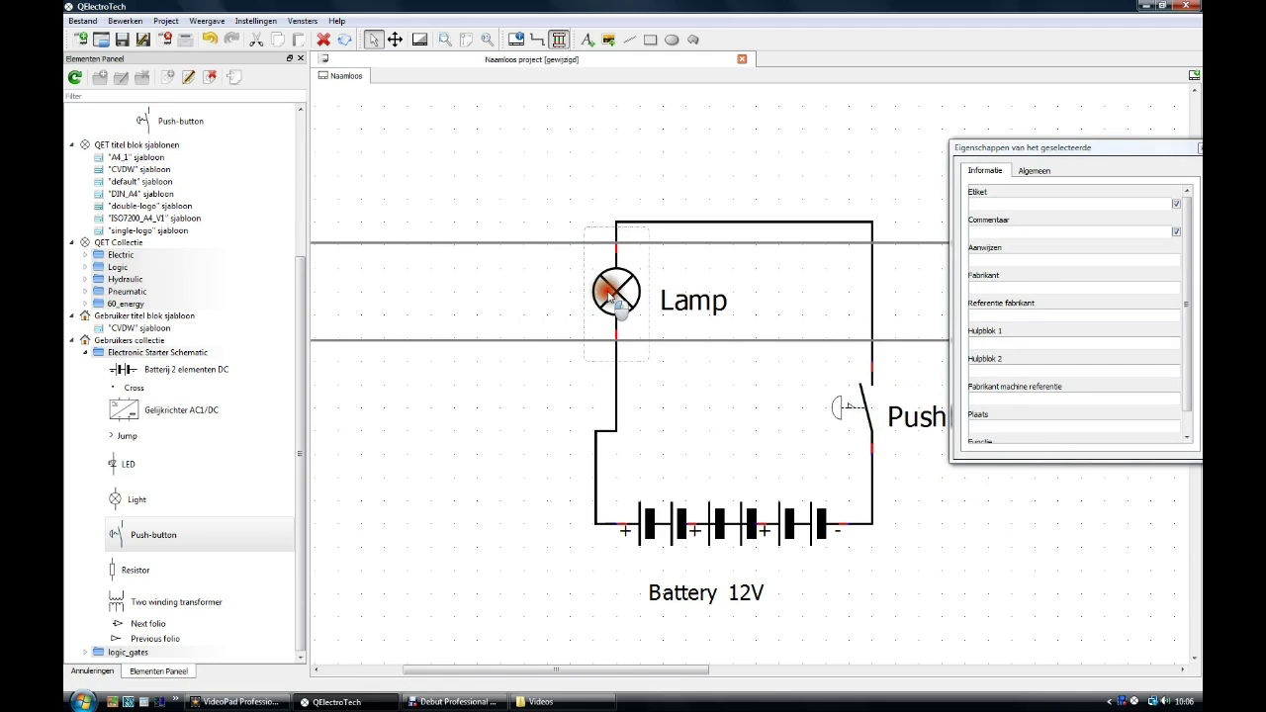
drag(609, 295, 601, 382)
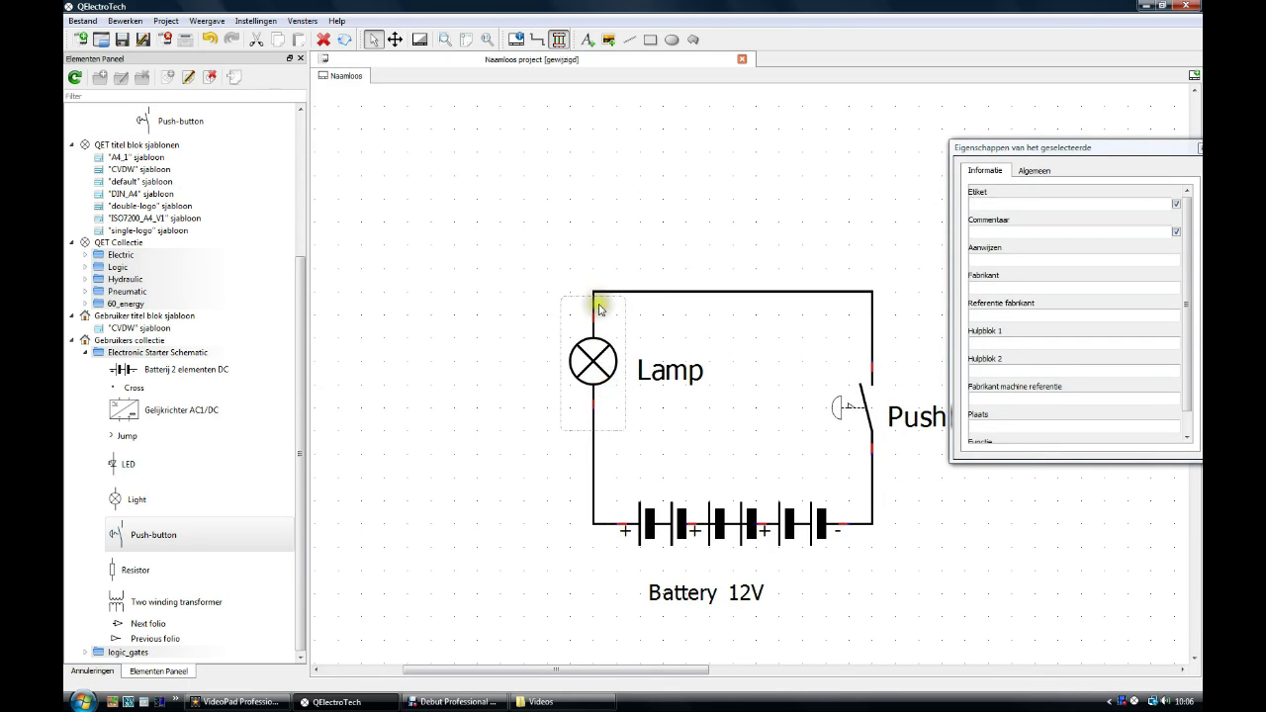
click(633, 245)
scroll(633, 245, down, 5)
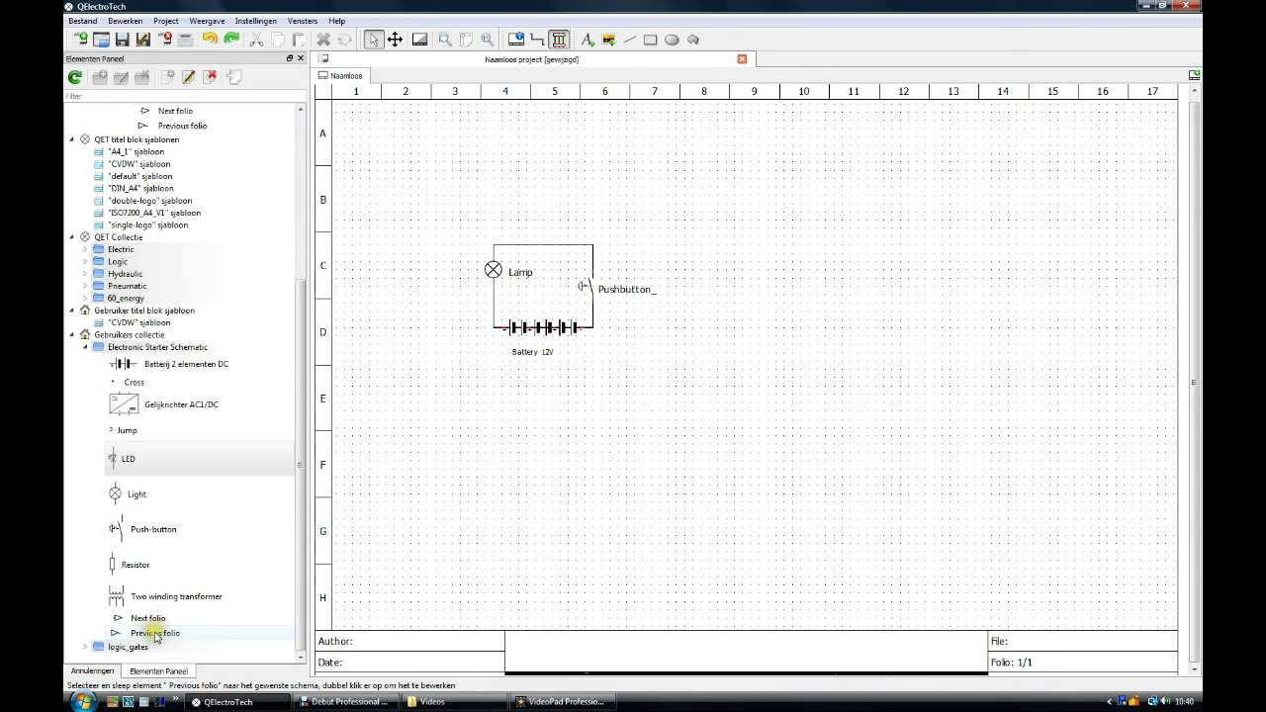
Place a Previous folio reference in row E, paste a copy below it, and add a Next folio reference
drag(158, 635, 420, 385)
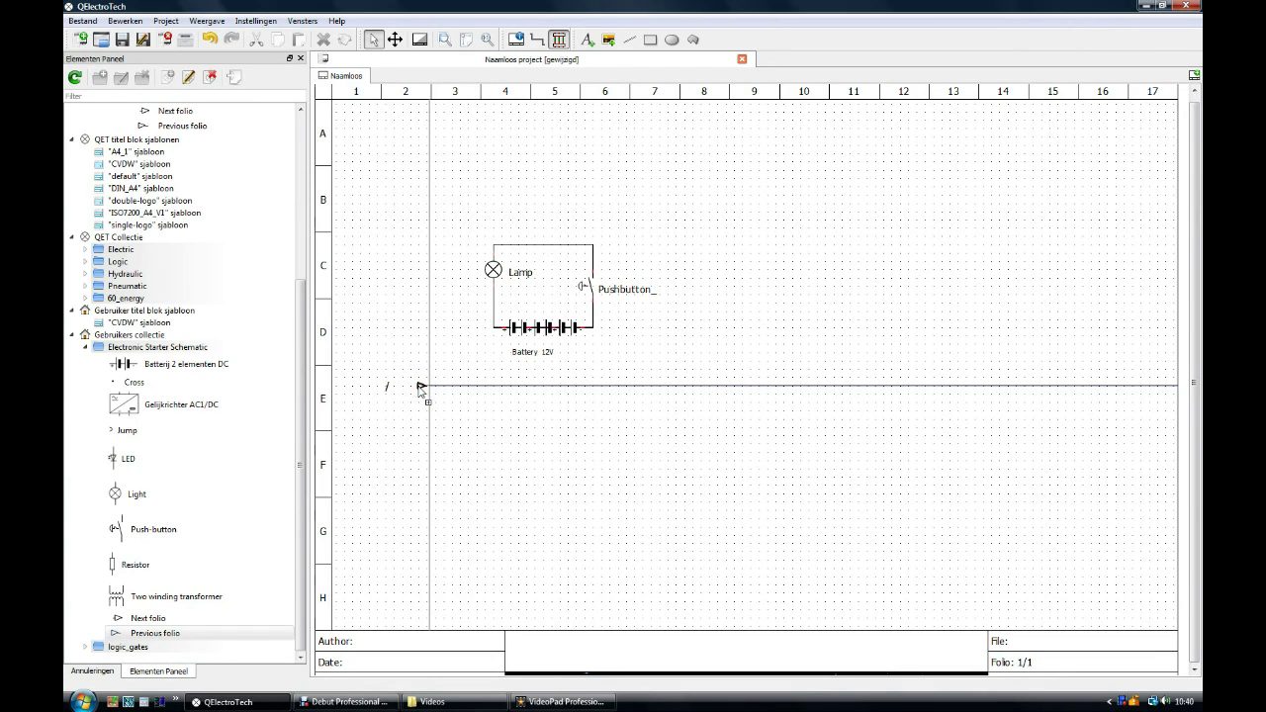
key(ctrl+v)
click(418, 402)
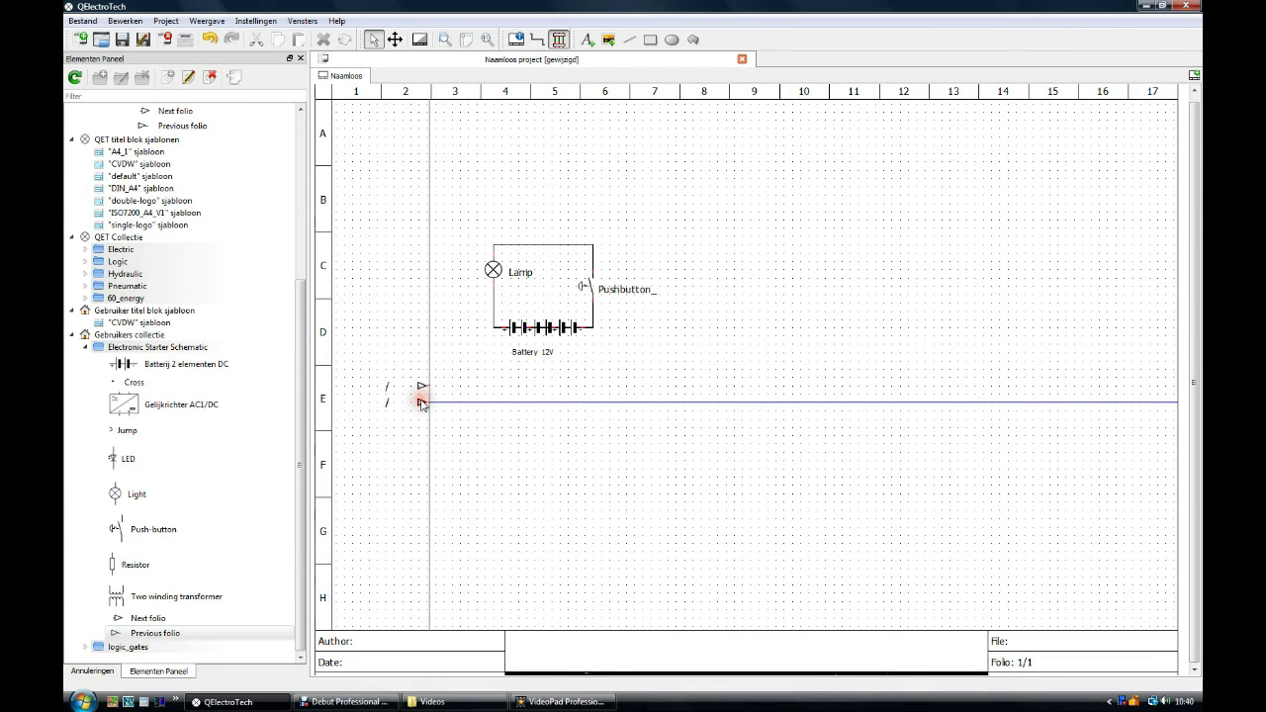
click(461, 399)
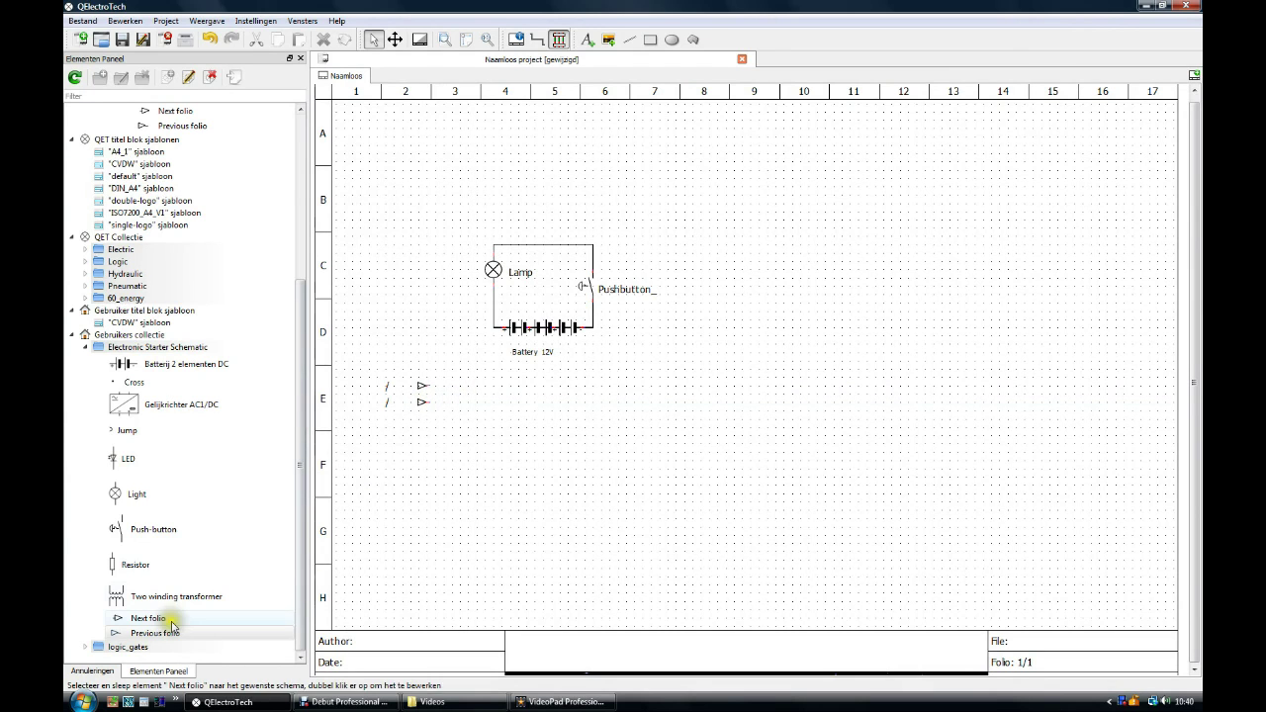
drag(168, 621, 757, 397)
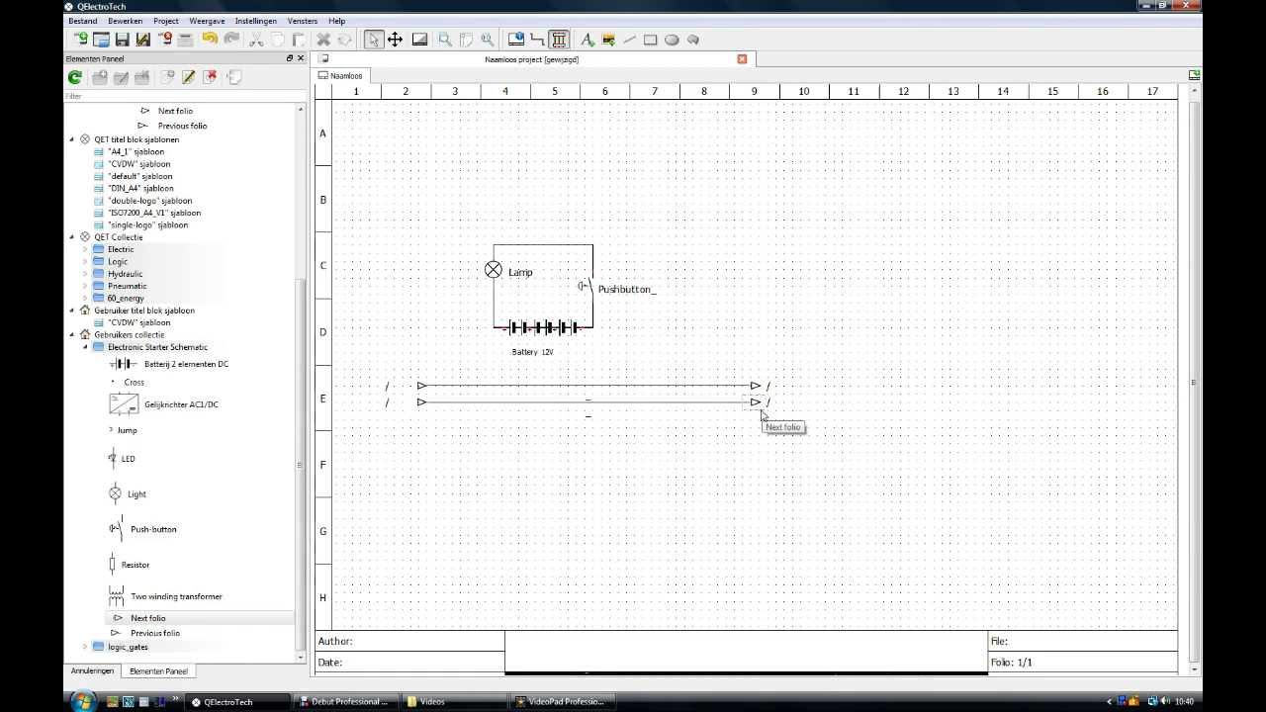
Place a Two winding transformer near F4 with a Gelijkrichter AC1/DC rectifier beneath it
click(111, 592)
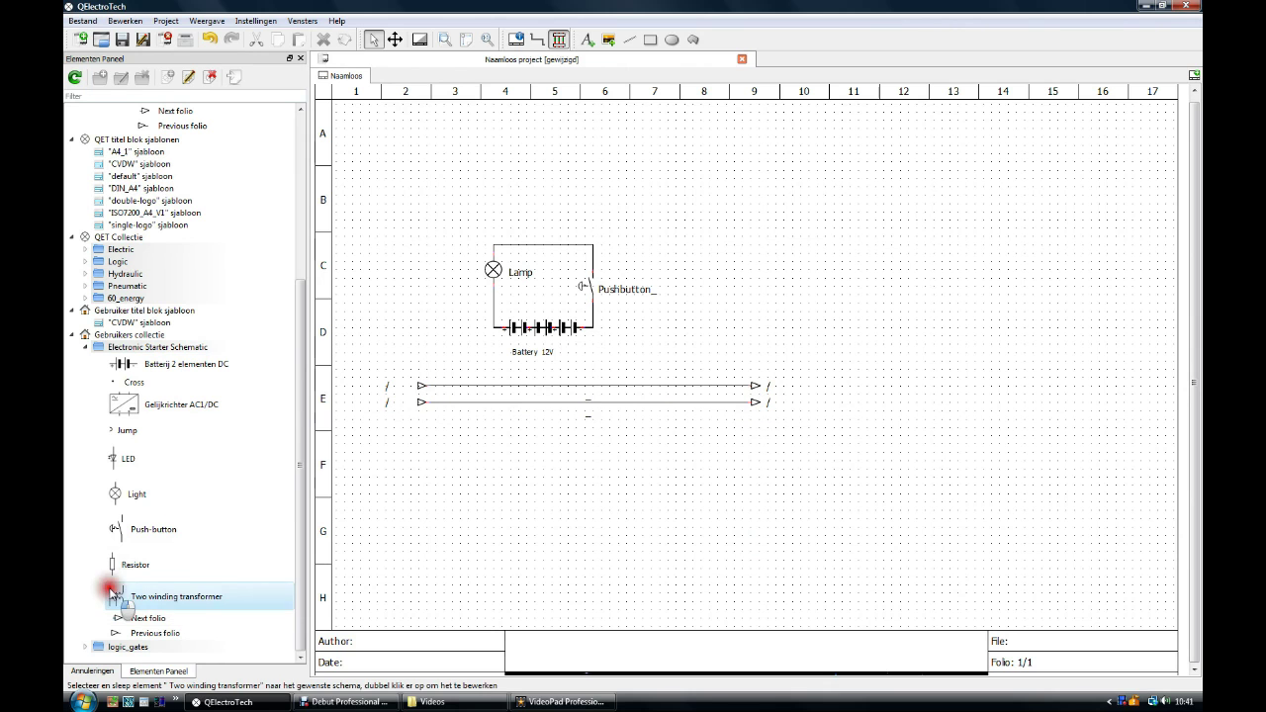
mouse_move(112, 593)
mouse_down()
mouse_move(356, 525)
mouse_move(485, 429)
mouse_move(523, 438)
mouse_up()
click(485, 432)
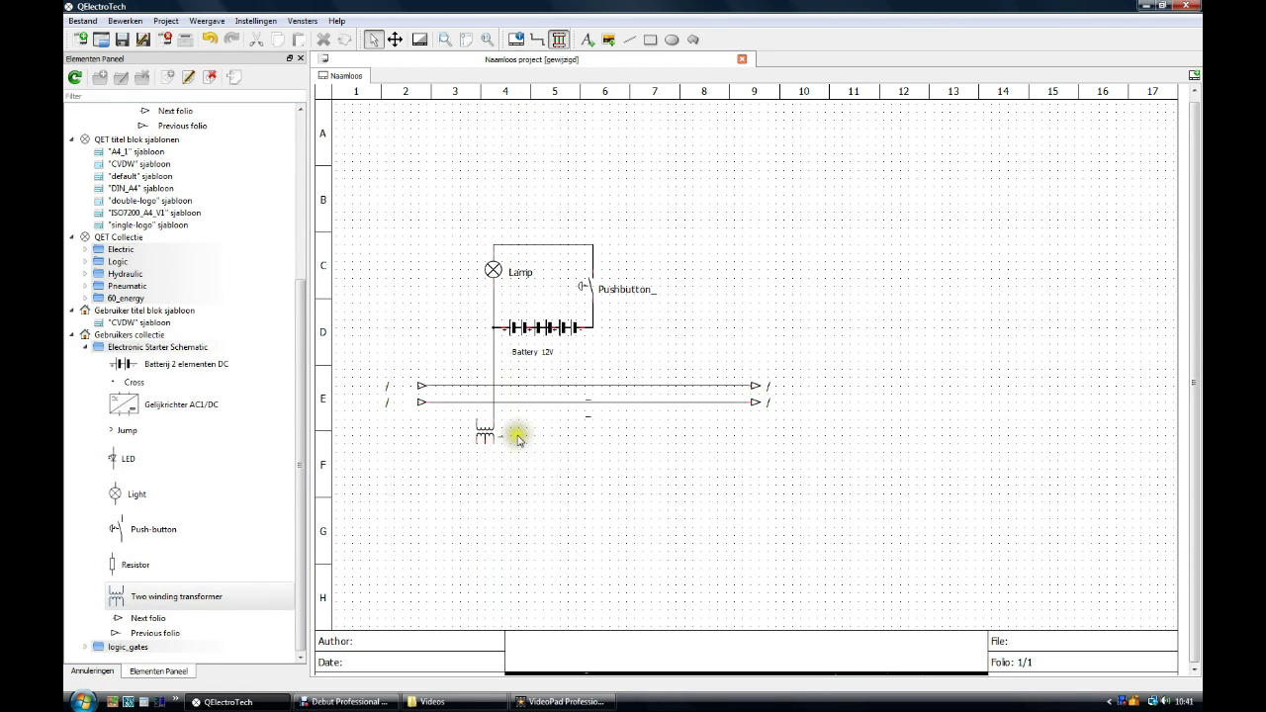
drag(117, 406, 565, 503)
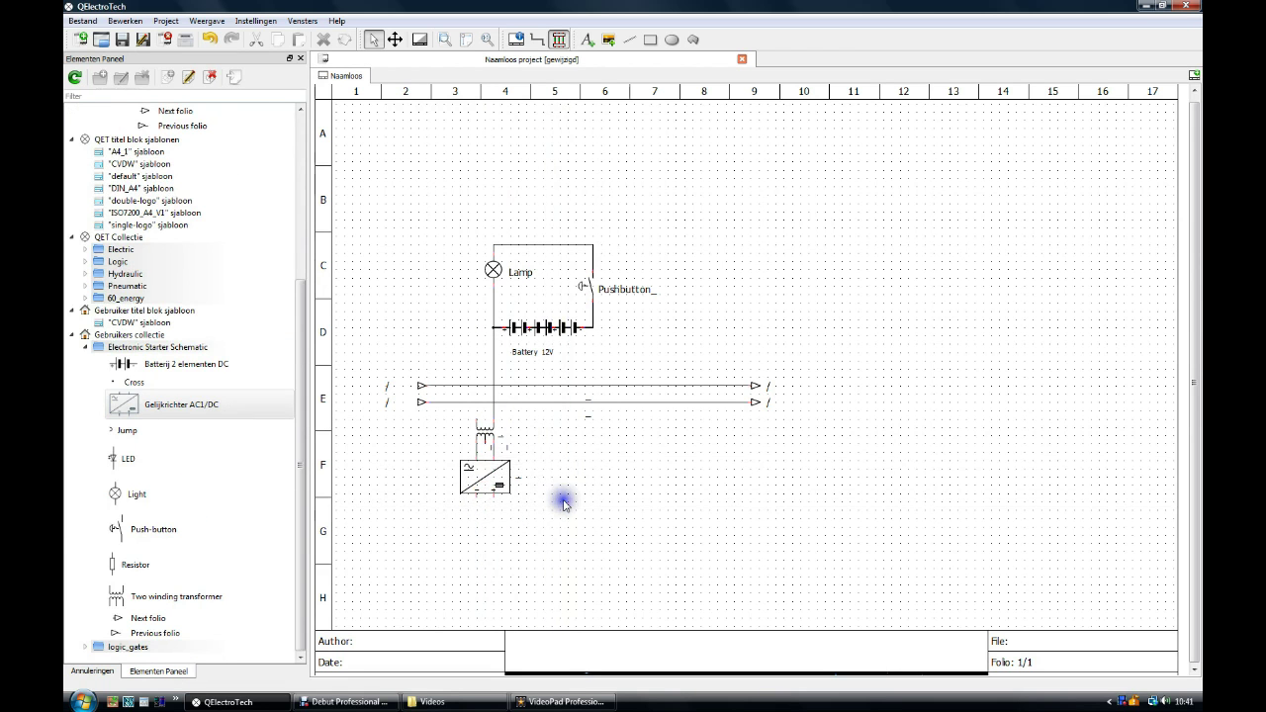
click(486, 429)
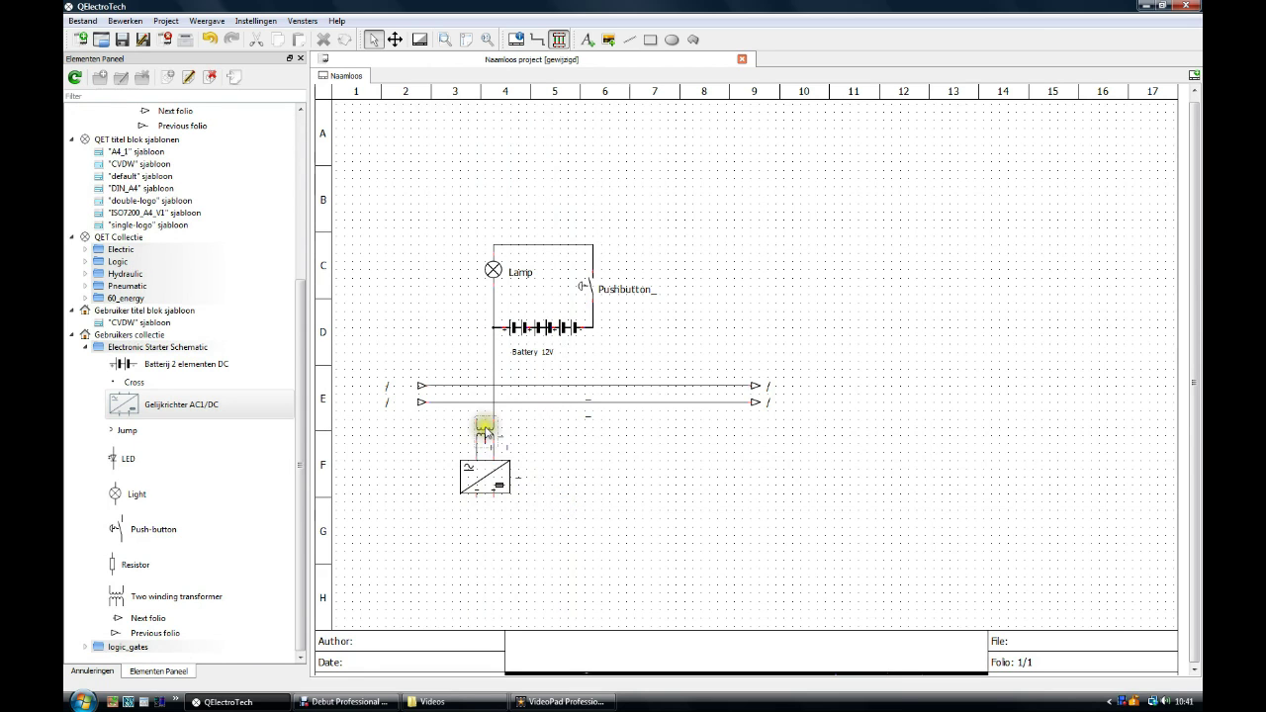
click(491, 475)
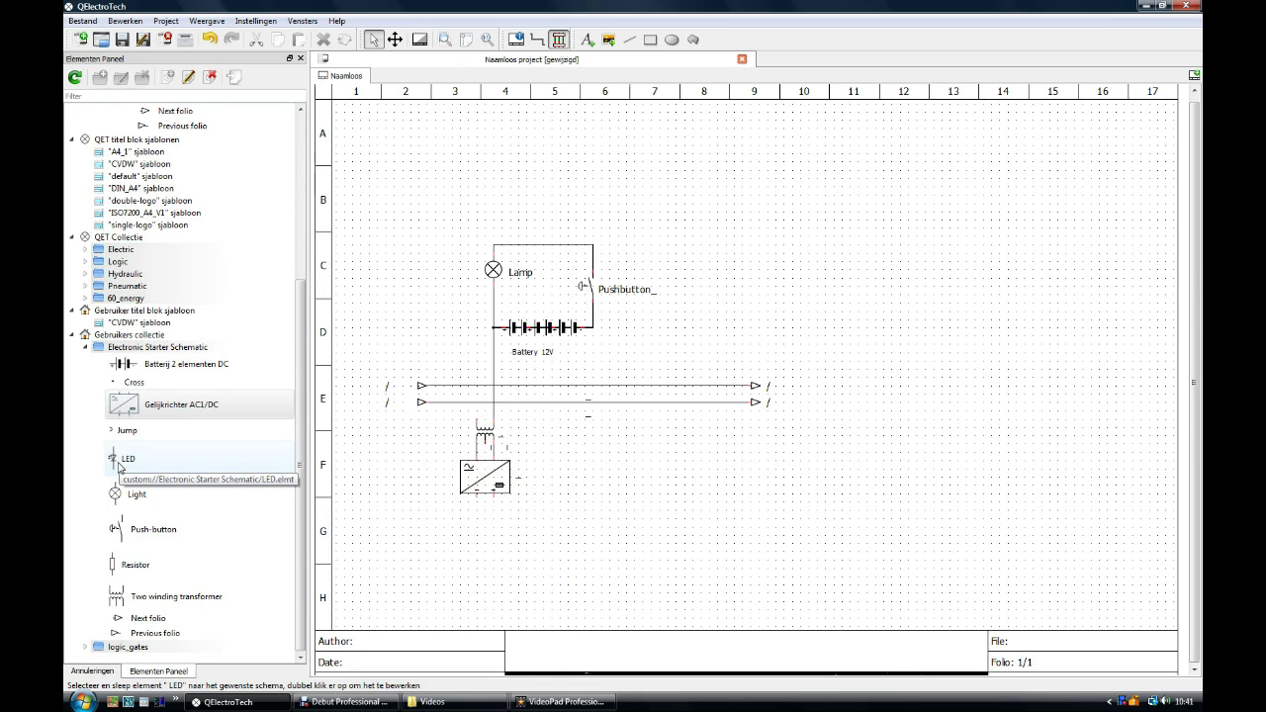
Place an LED below the rectifier, a resistor under the LED, and a push-button beside it
drag(118, 465, 493, 529)
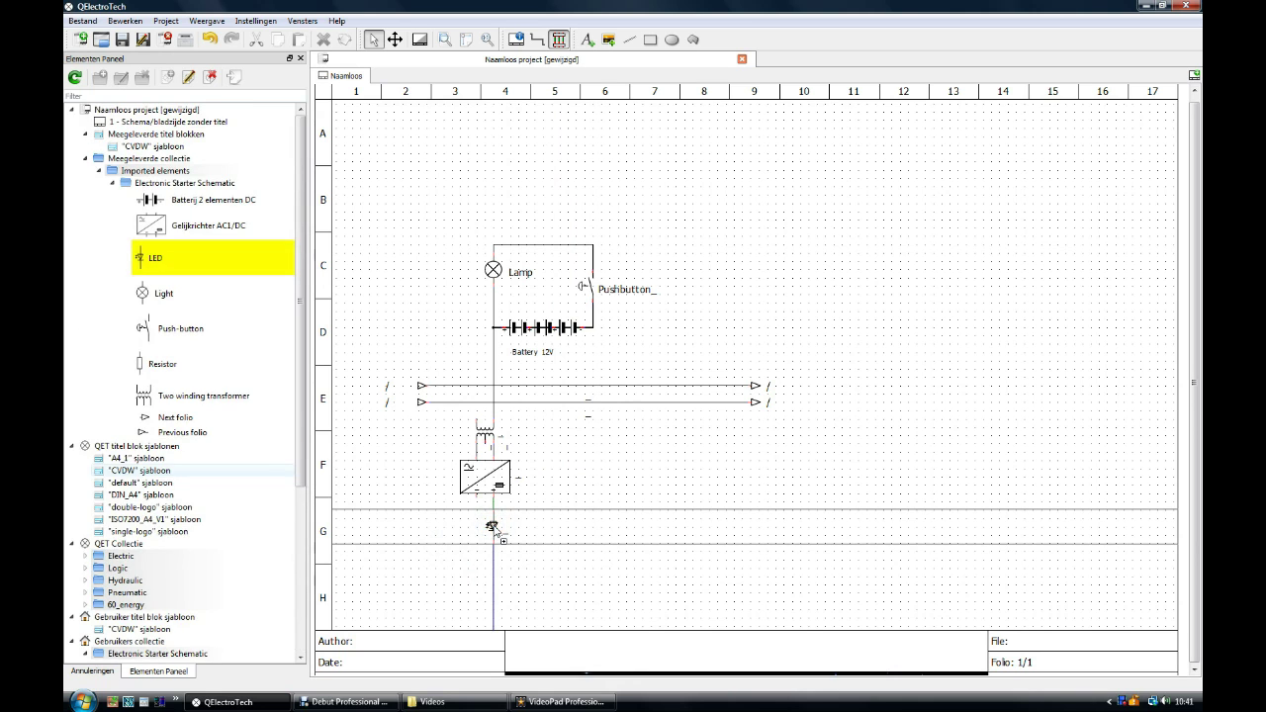
click(492, 526)
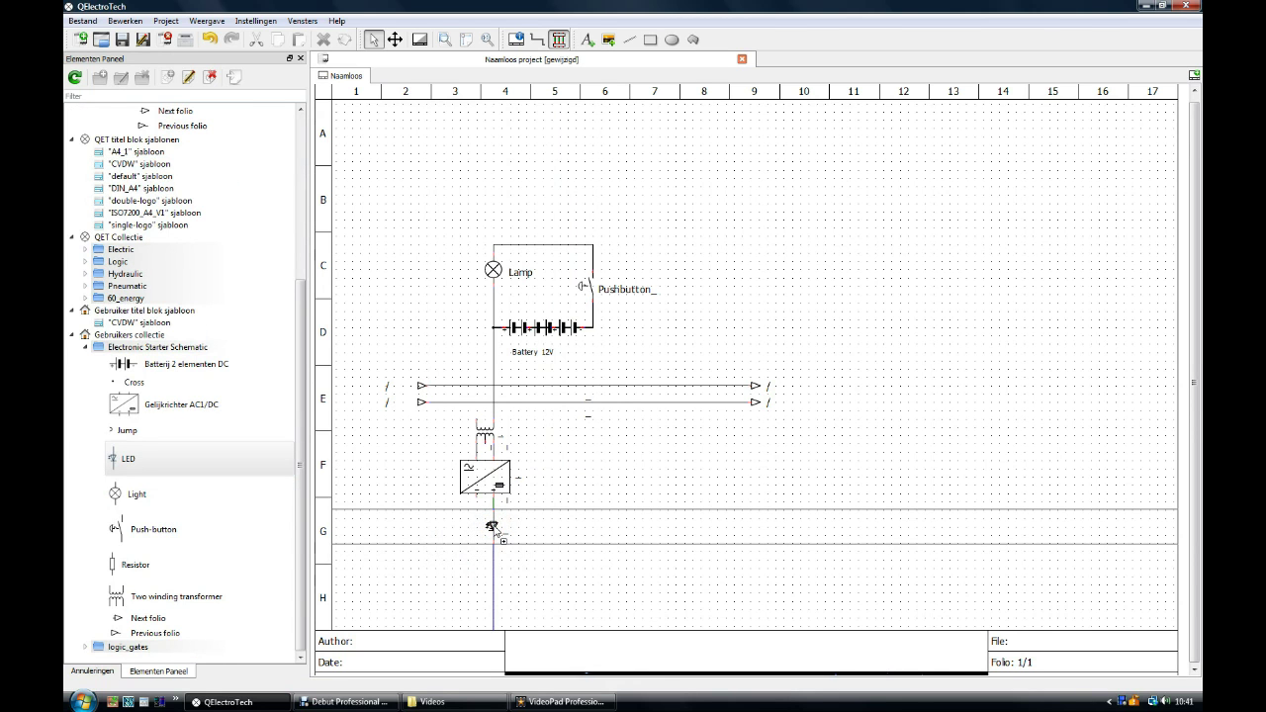
drag(491, 527, 491, 527)
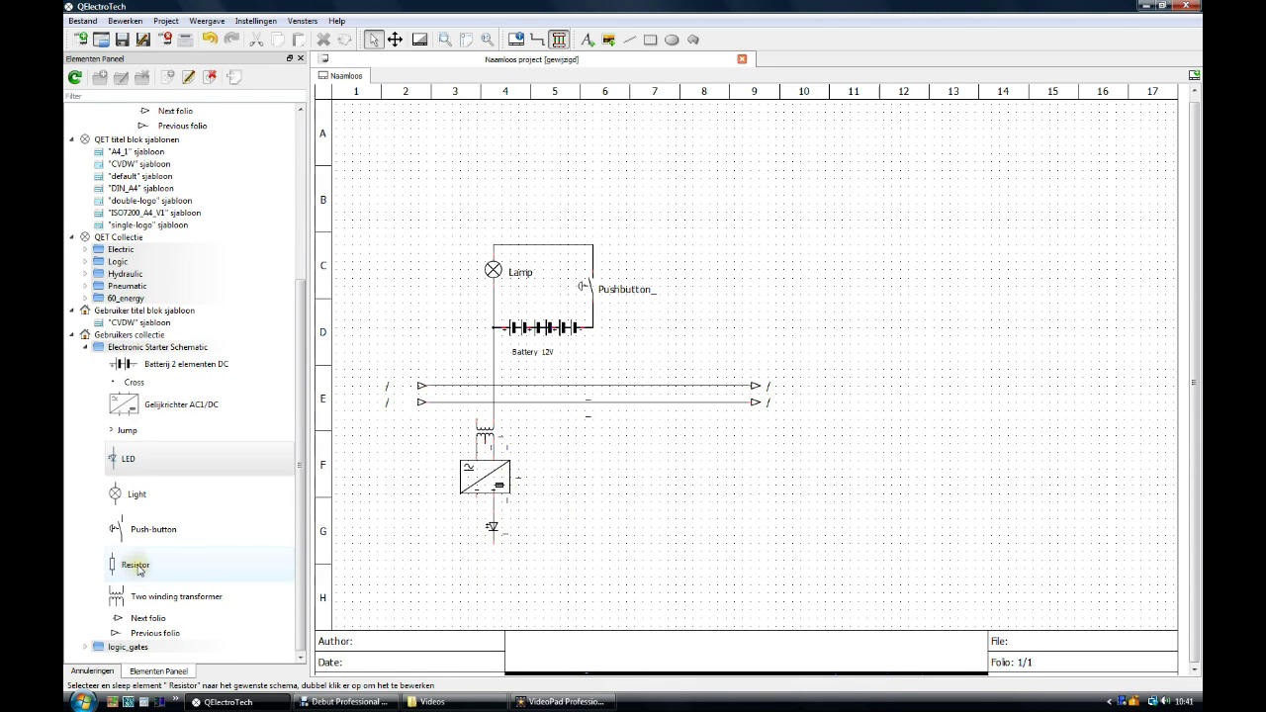
drag(138, 568, 497, 560)
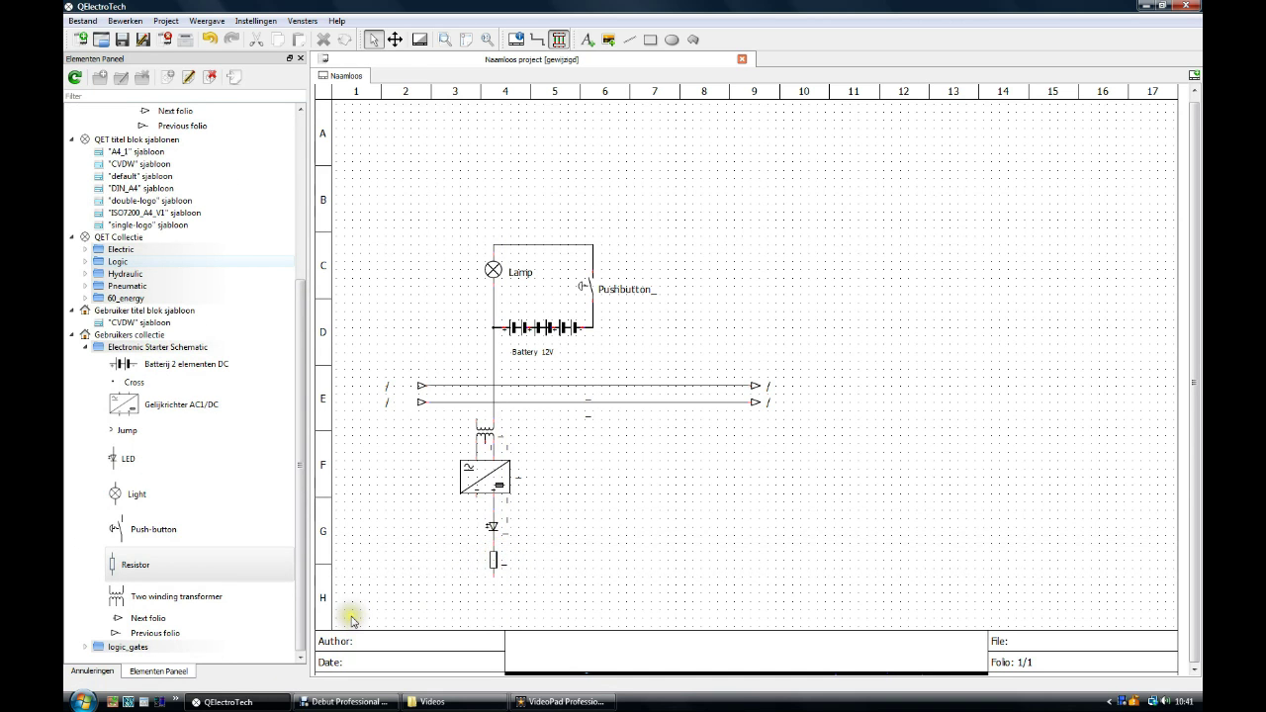
drag(137, 538, 472, 543)
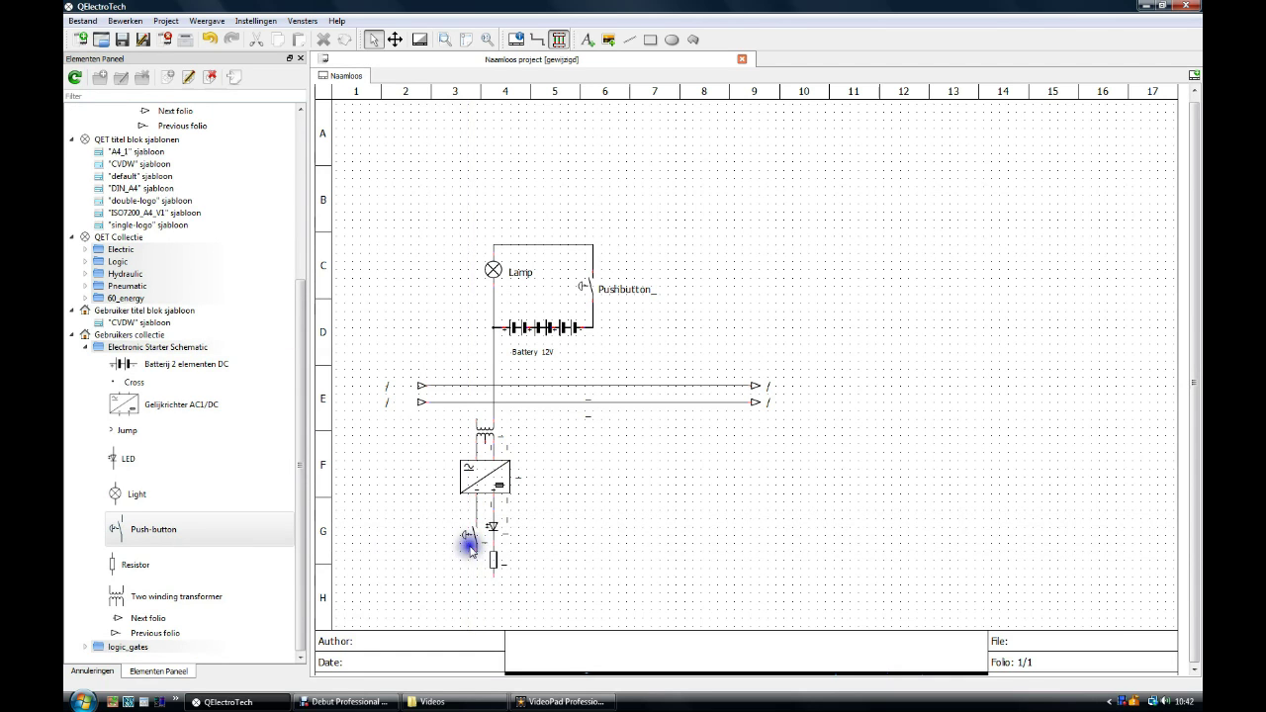
click(421, 595)
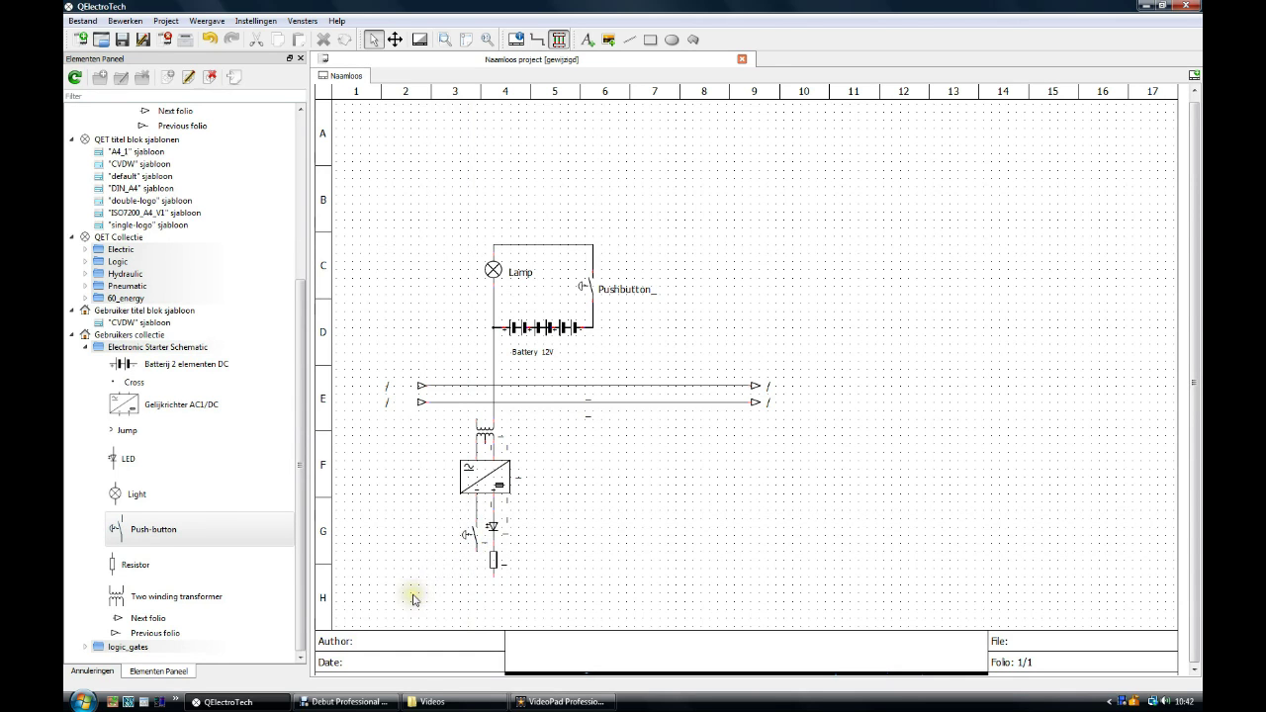
click(393, 589)
Delete the vertical conductor running from the lamp past the battery to the transformer
click(350, 557)
click(493, 376)
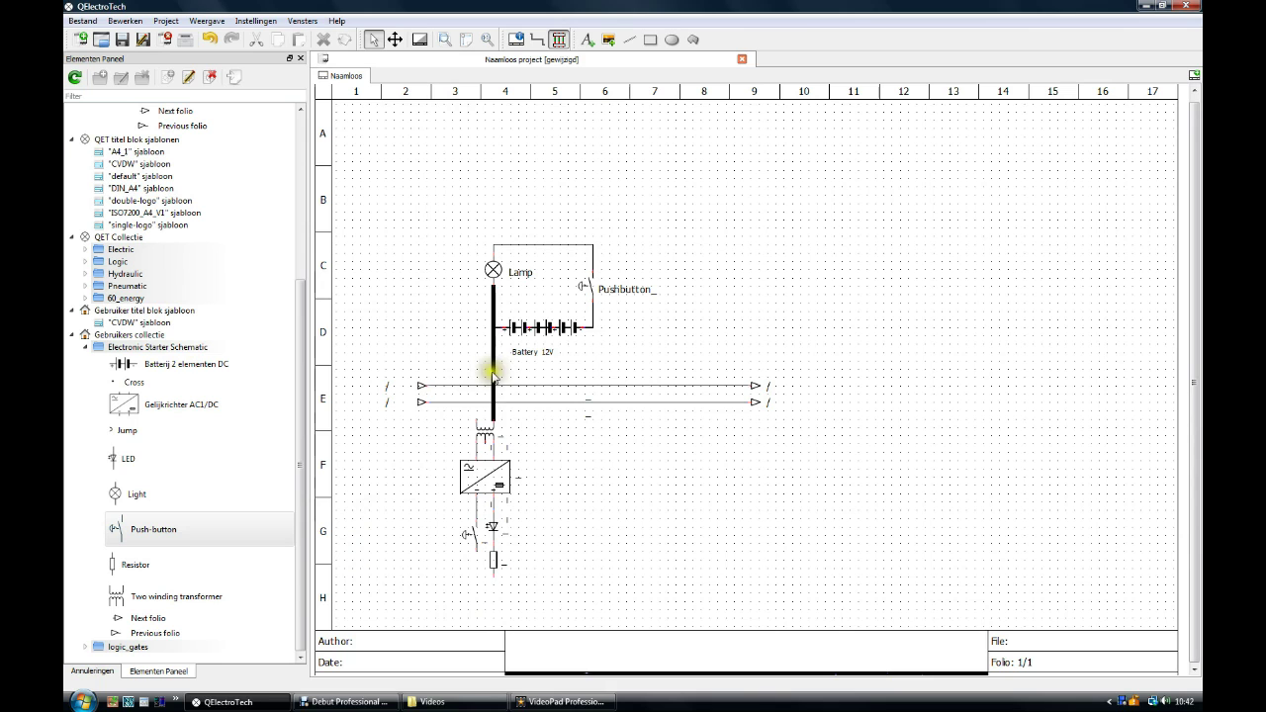
click(493, 378)
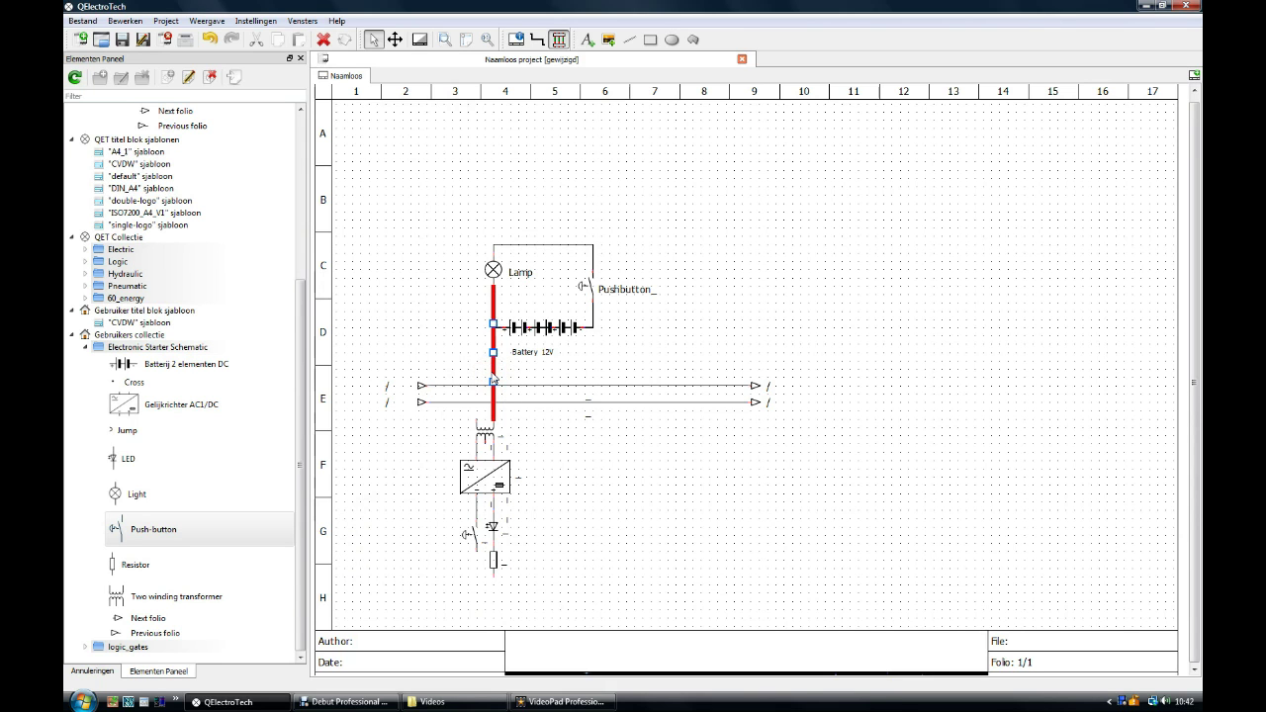
key(Delete)
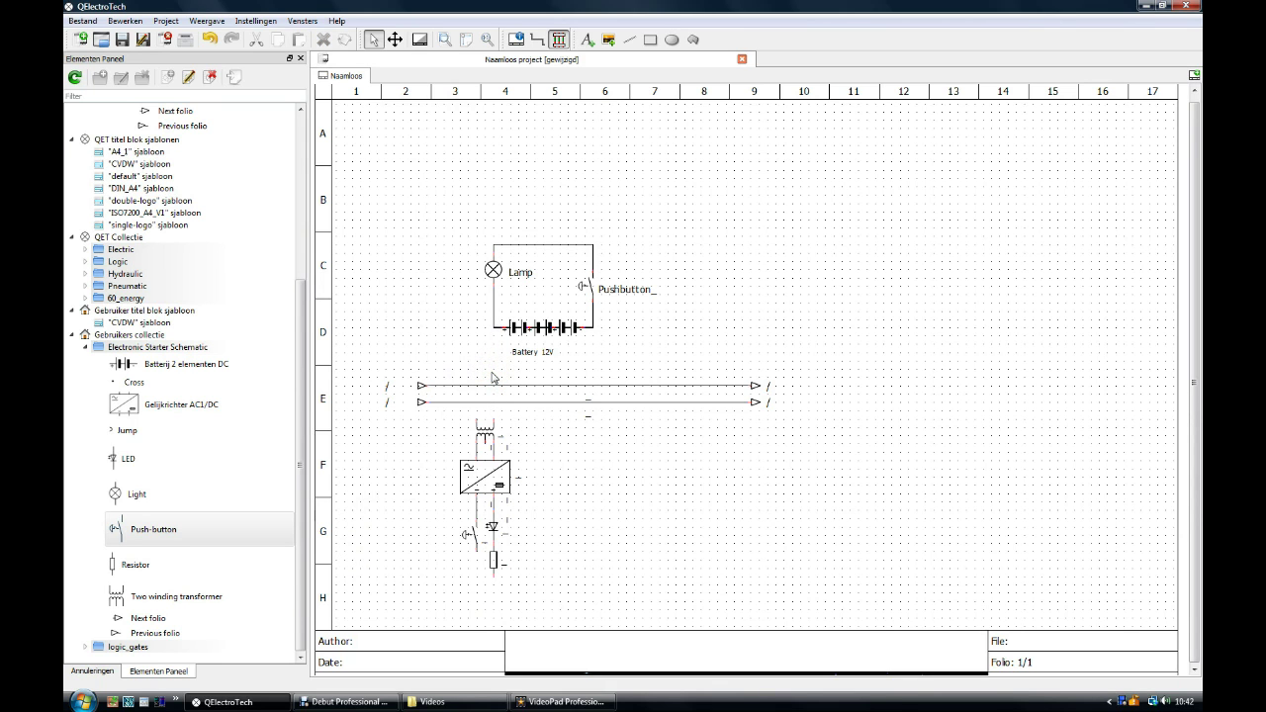
Drop a Cross junction from the Elements panel onto both folio lines above the transformer
click(128, 383)
drag(127, 383, 347, 376)
scroll(415, 468, up, 2)
scroll(413, 473, up, 1)
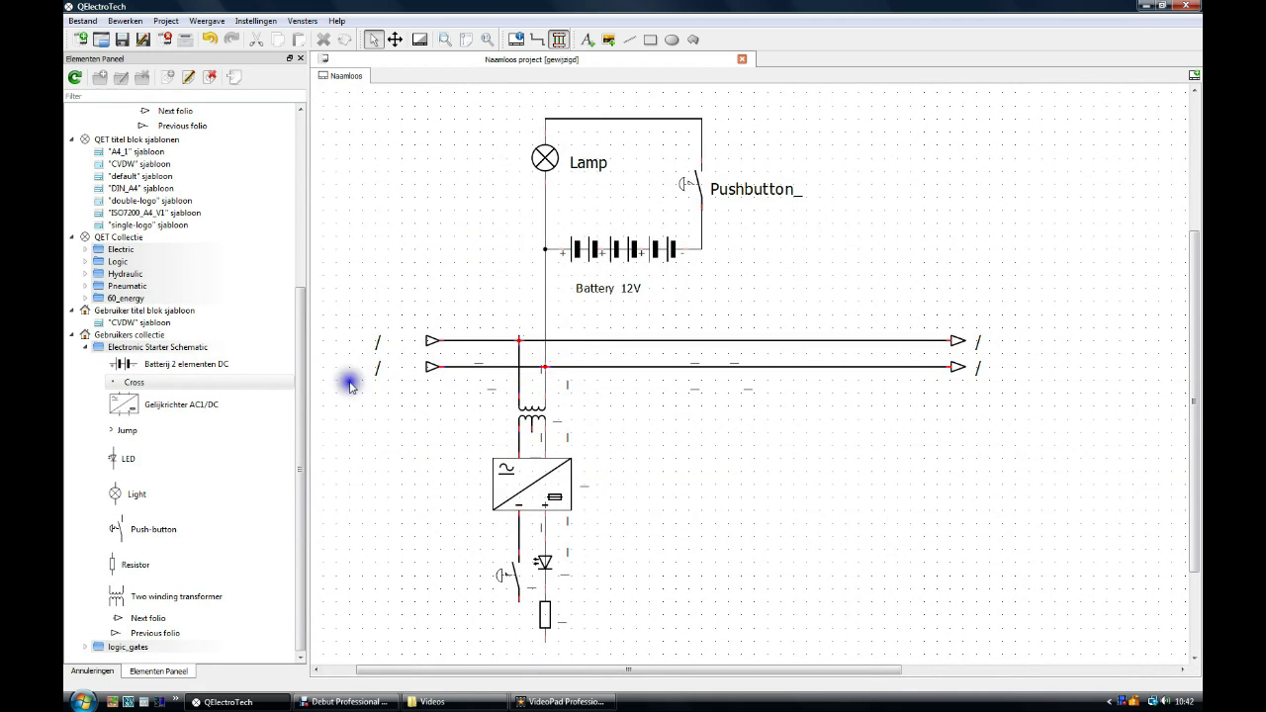
Delete the lamp-to-bus wire and draw a new wire from the push-button's lower terminal
click(545, 306)
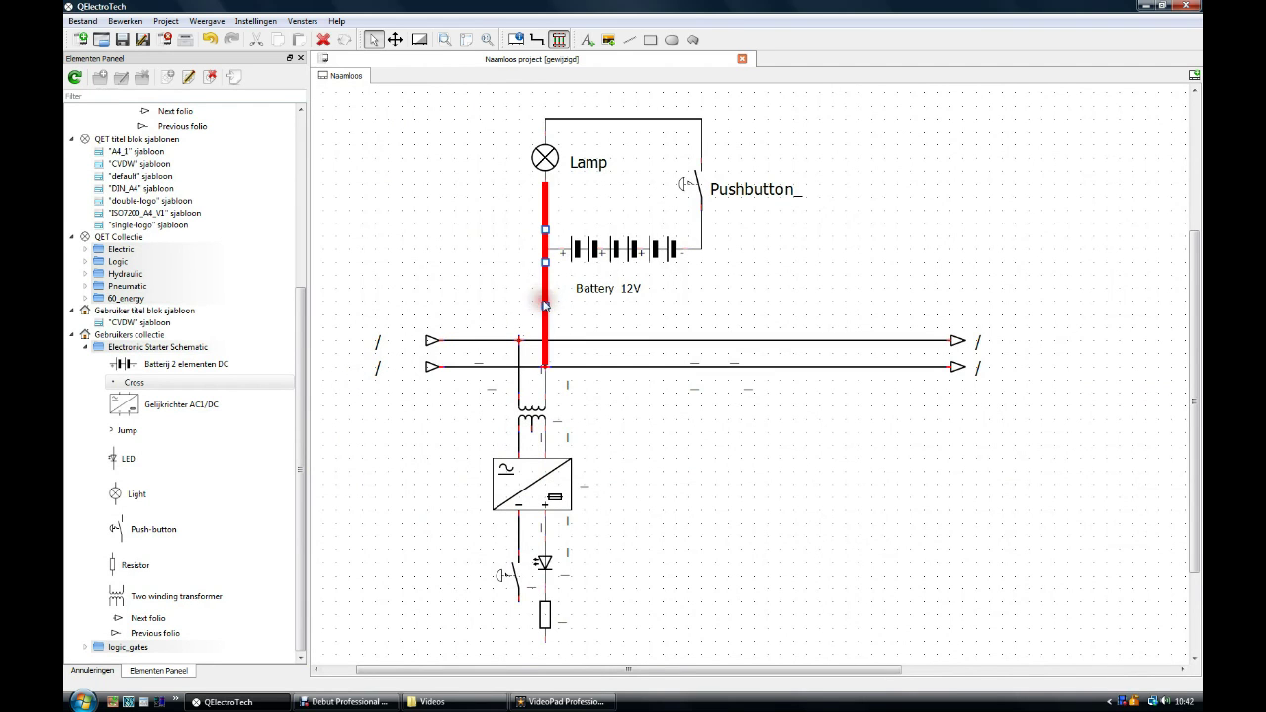
key(Delete)
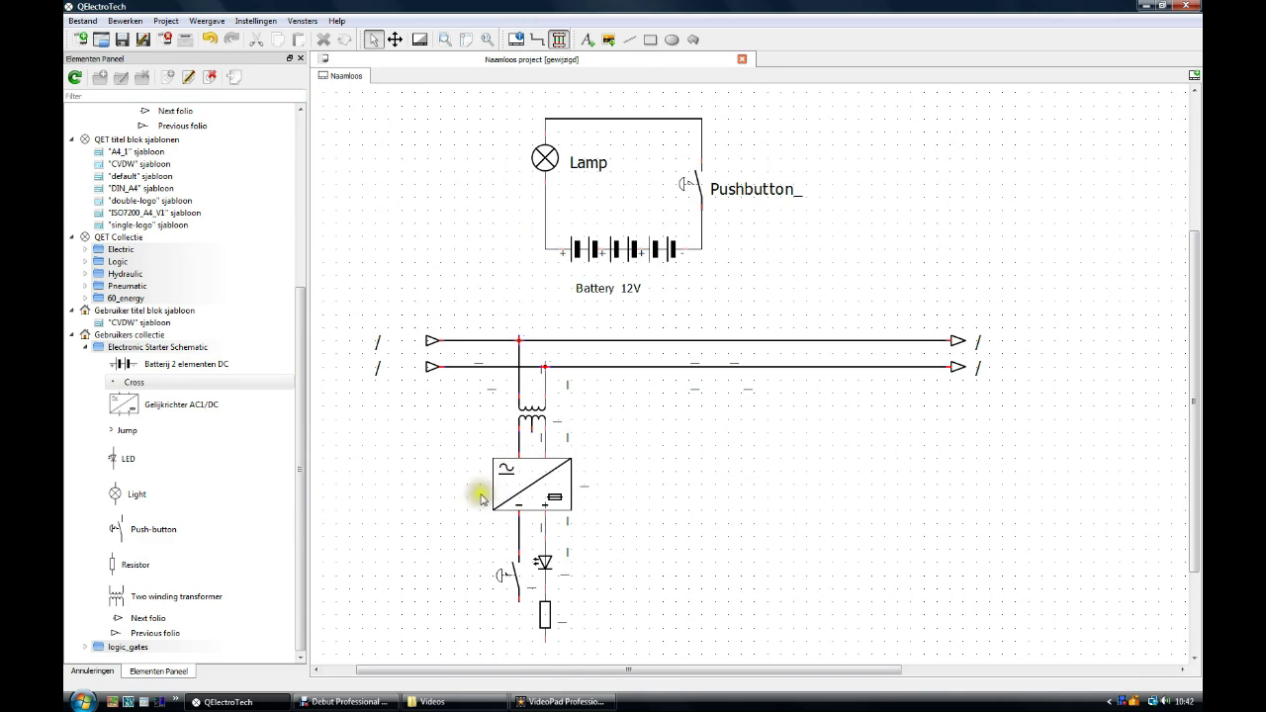
click(513, 600)
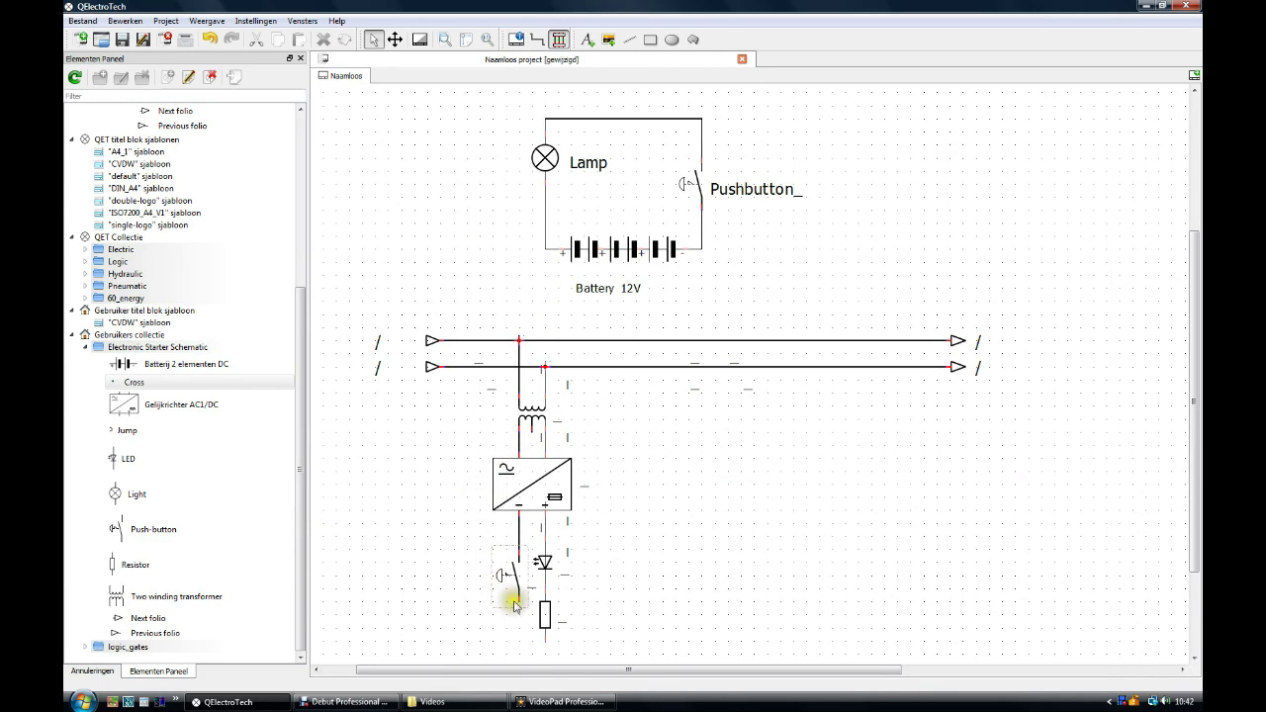
drag(518, 602, 543, 645)
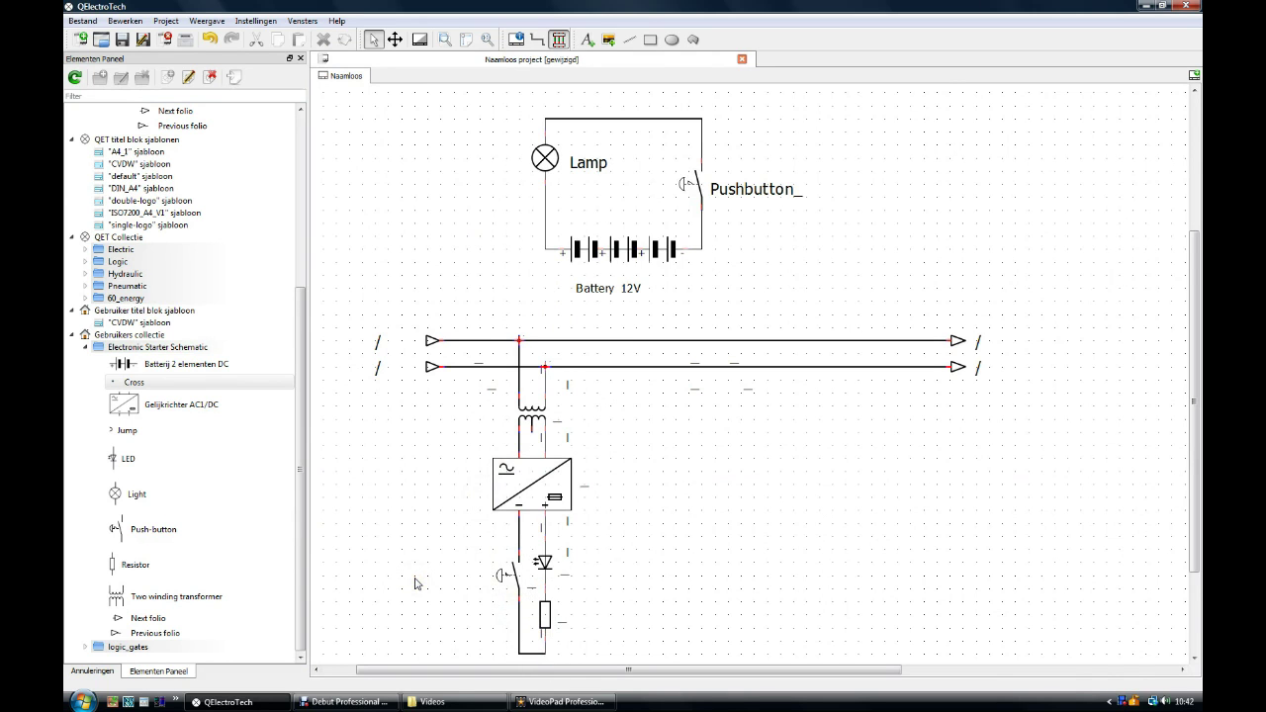
Move the lower push-button left of the LED and resistor branch
double_click(502, 589)
drag(503, 589, 430, 598)
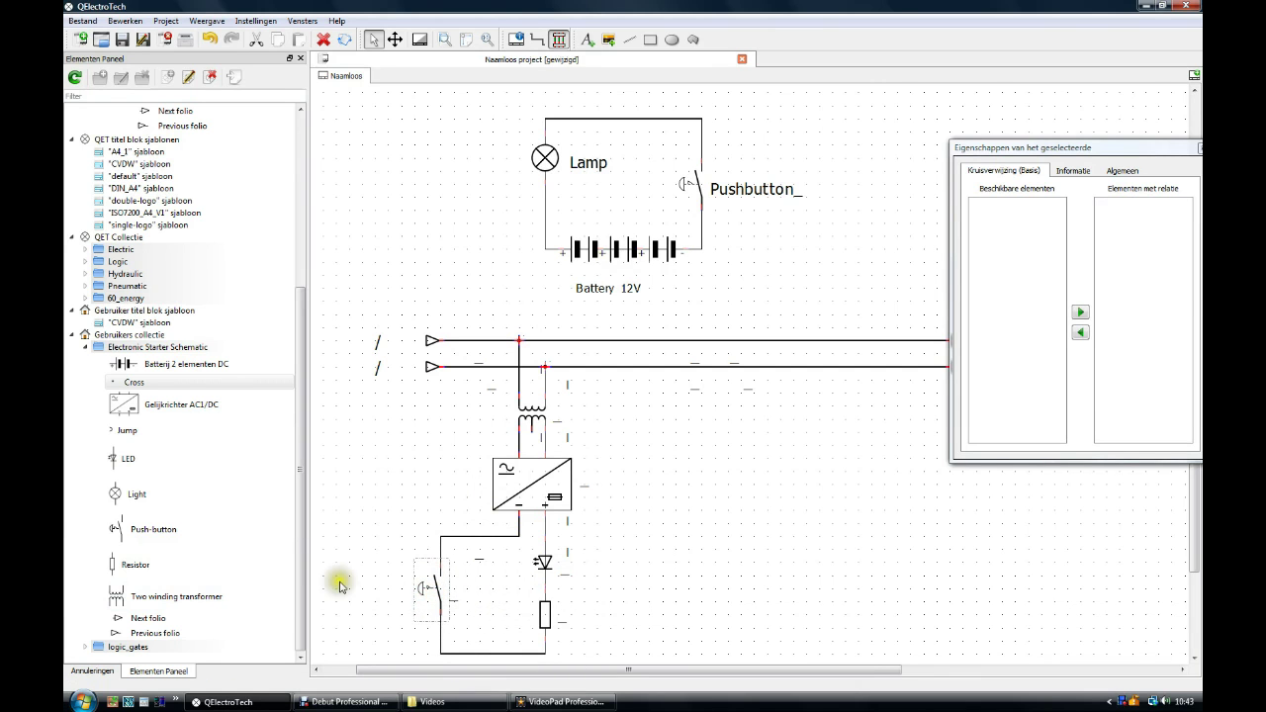
click(368, 565)
click(541, 633)
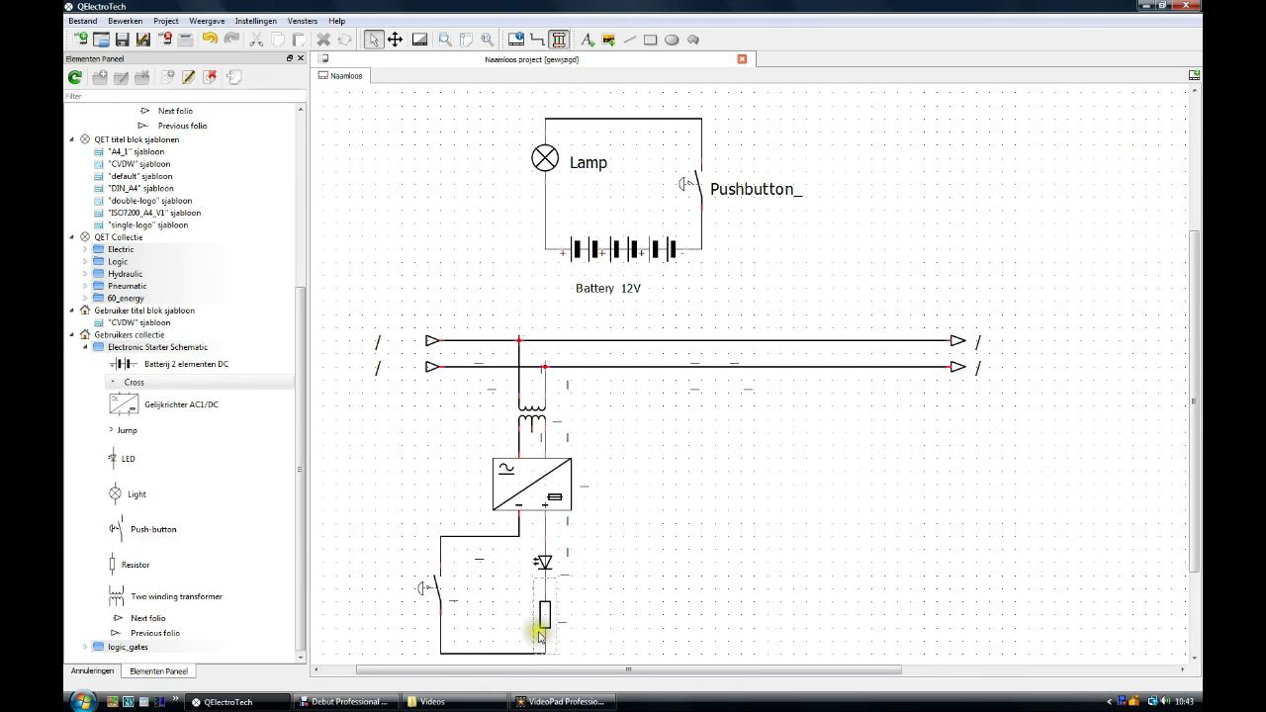
click(437, 593)
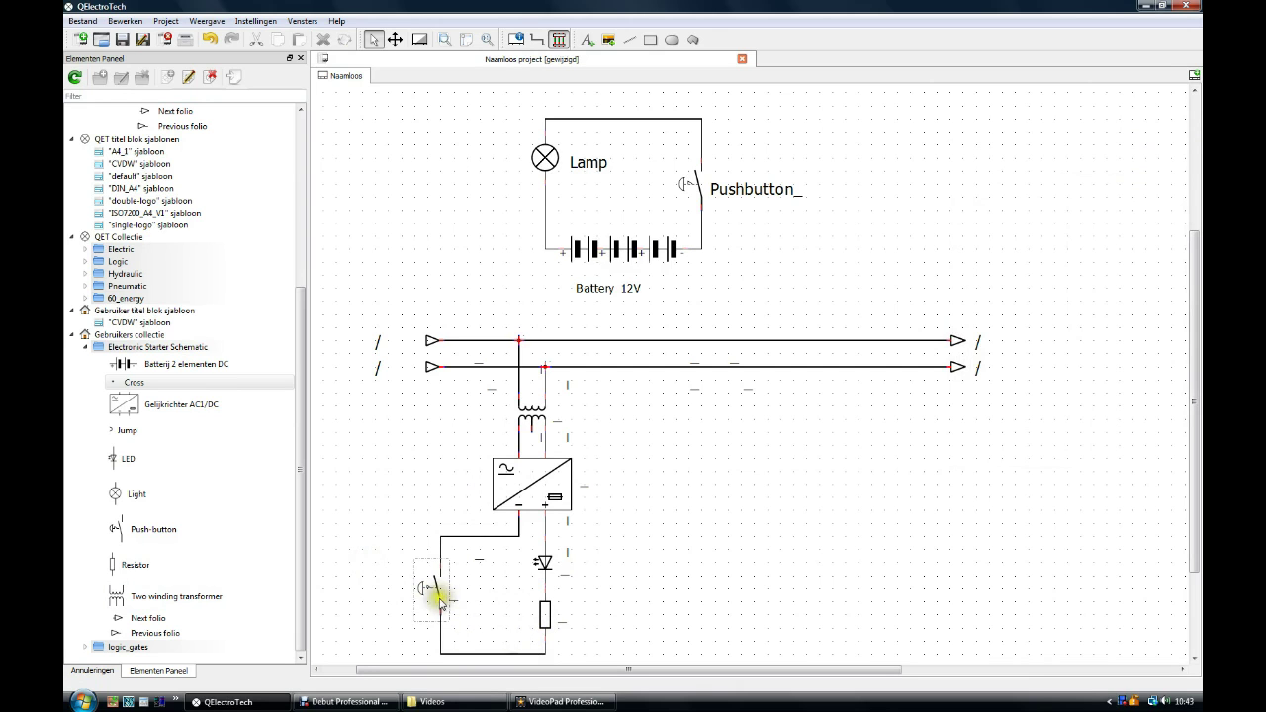
click(460, 602)
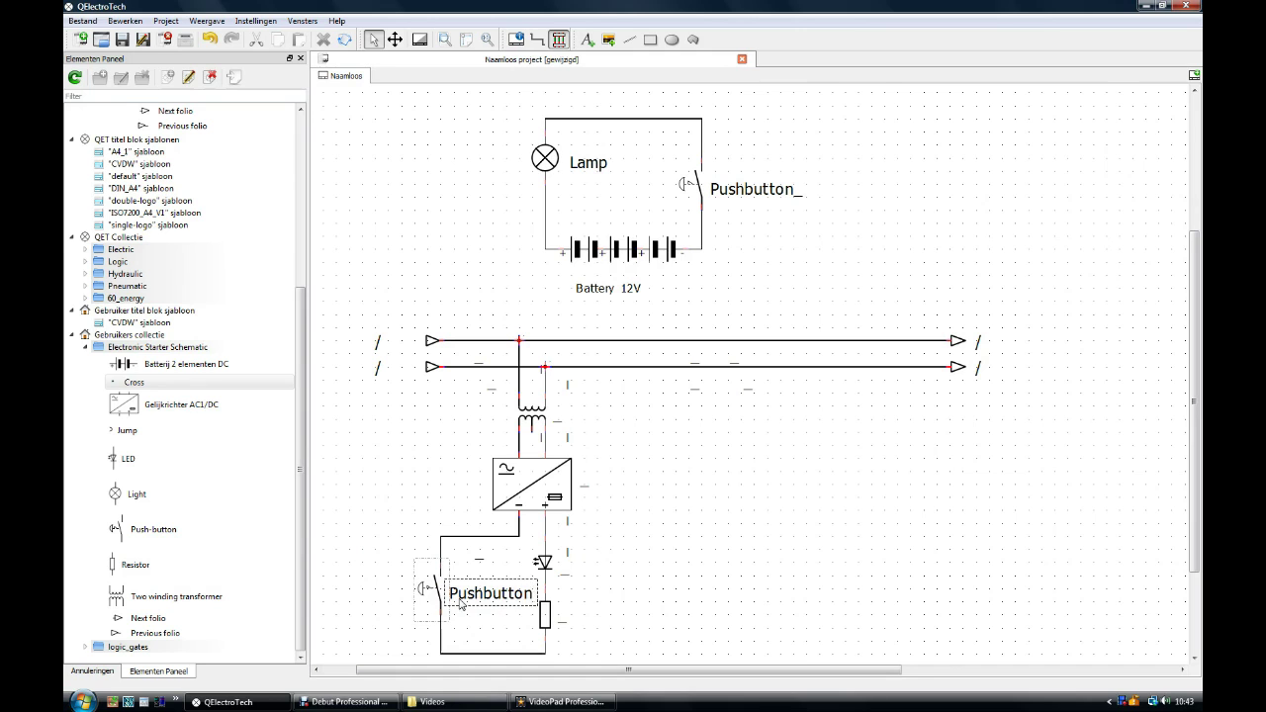
Place the 'Pushbutton' label to the left of the switch
drag(460, 603, 460, 595)
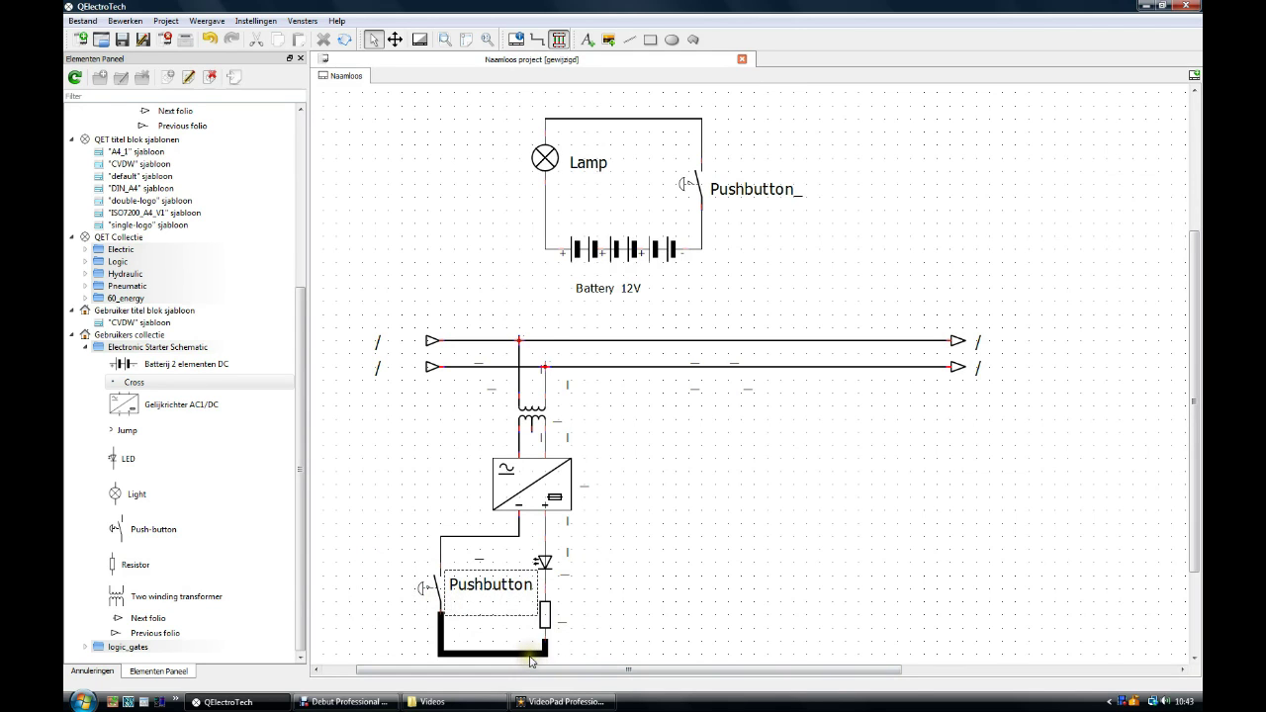
key(ctrl+z)
click(617, 605)
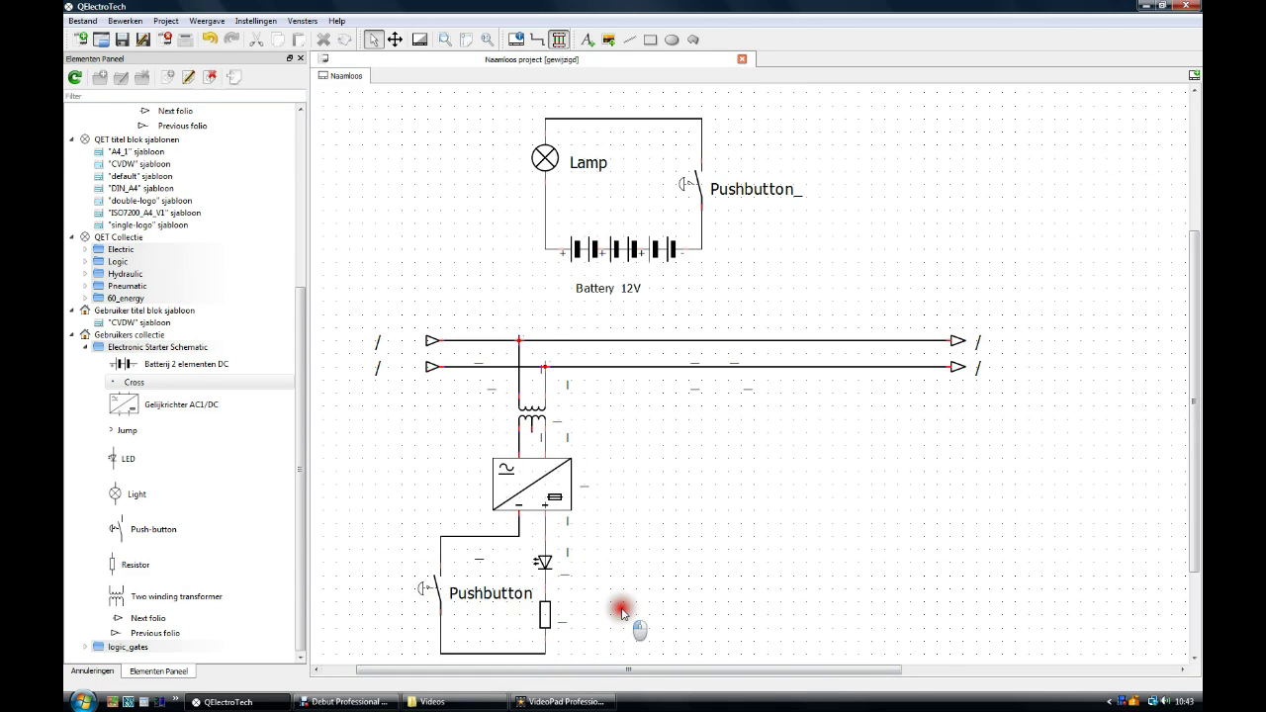
drag(475, 591, 338, 594)
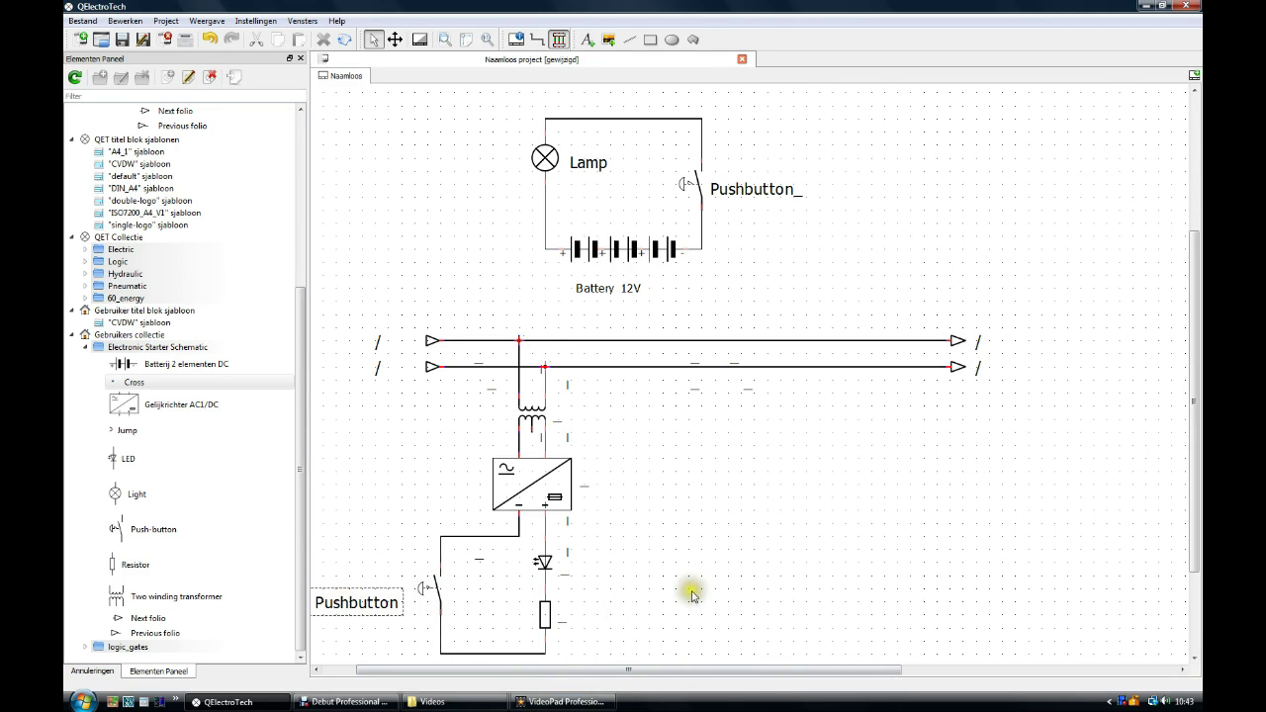
click(640, 644)
Label the resistor 'Resistor 2.2K' and the LED 'Led'
click(556, 619)
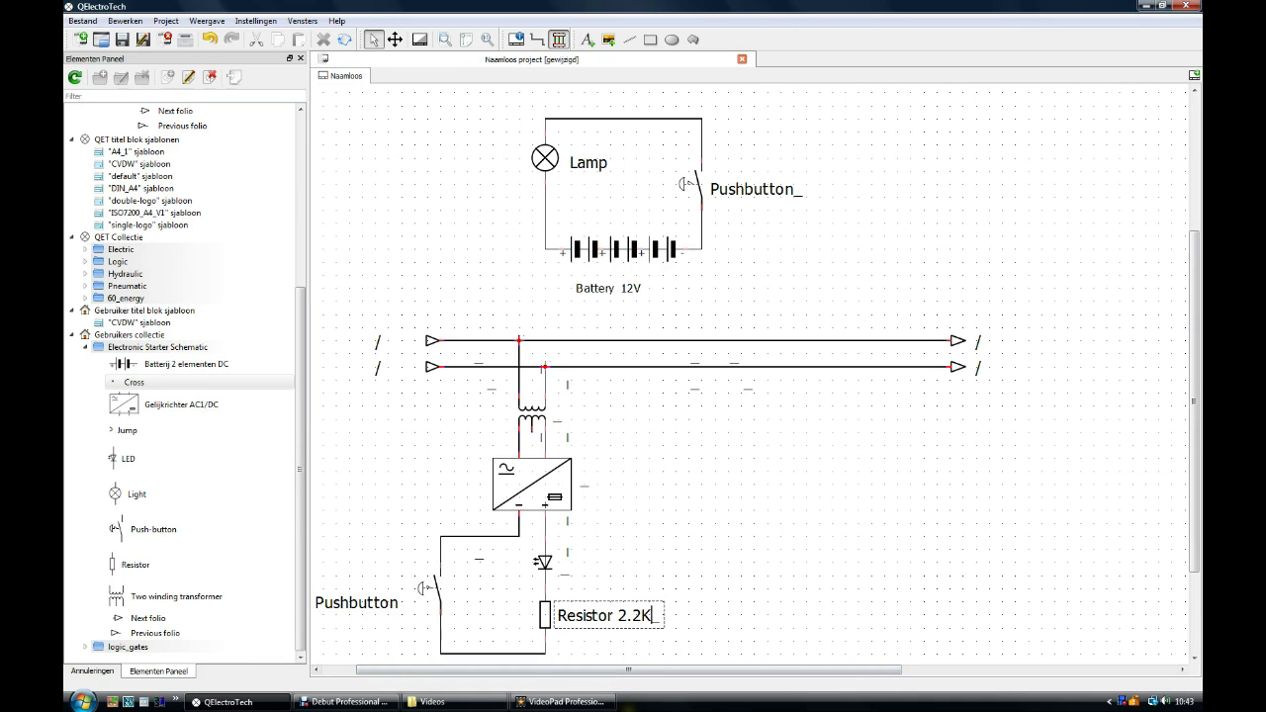
key(Return)
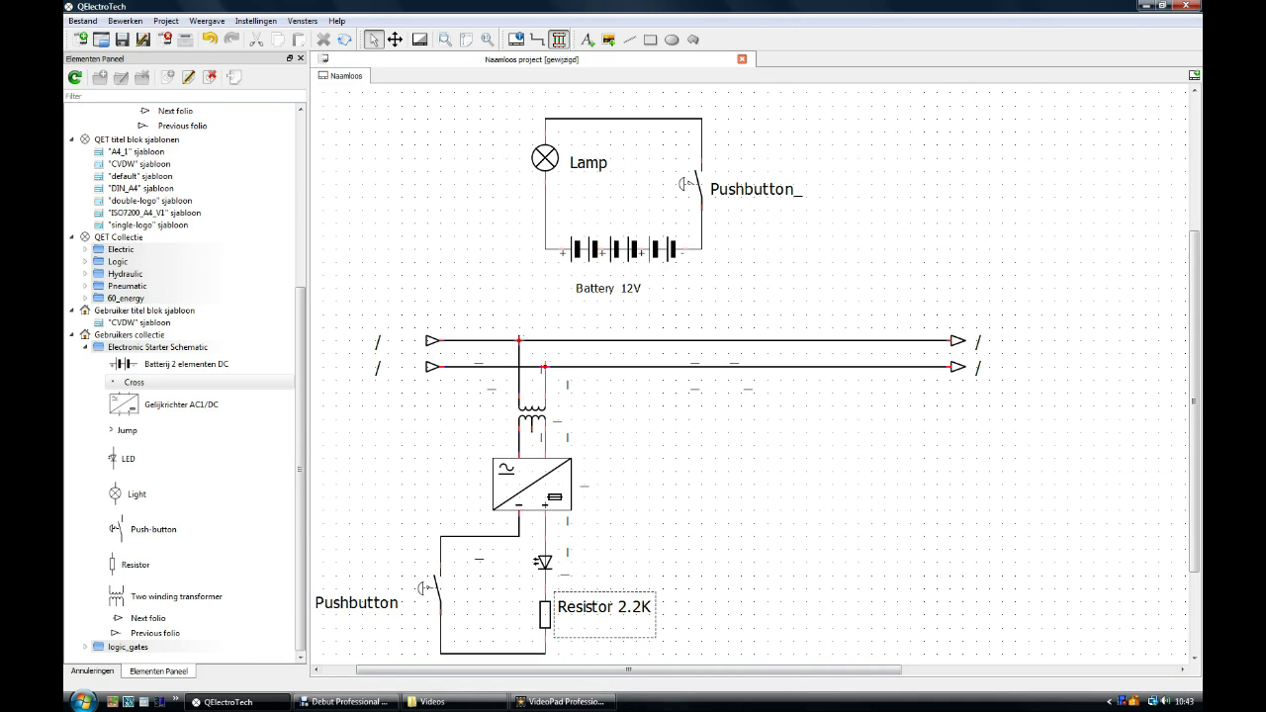
click(672, 633)
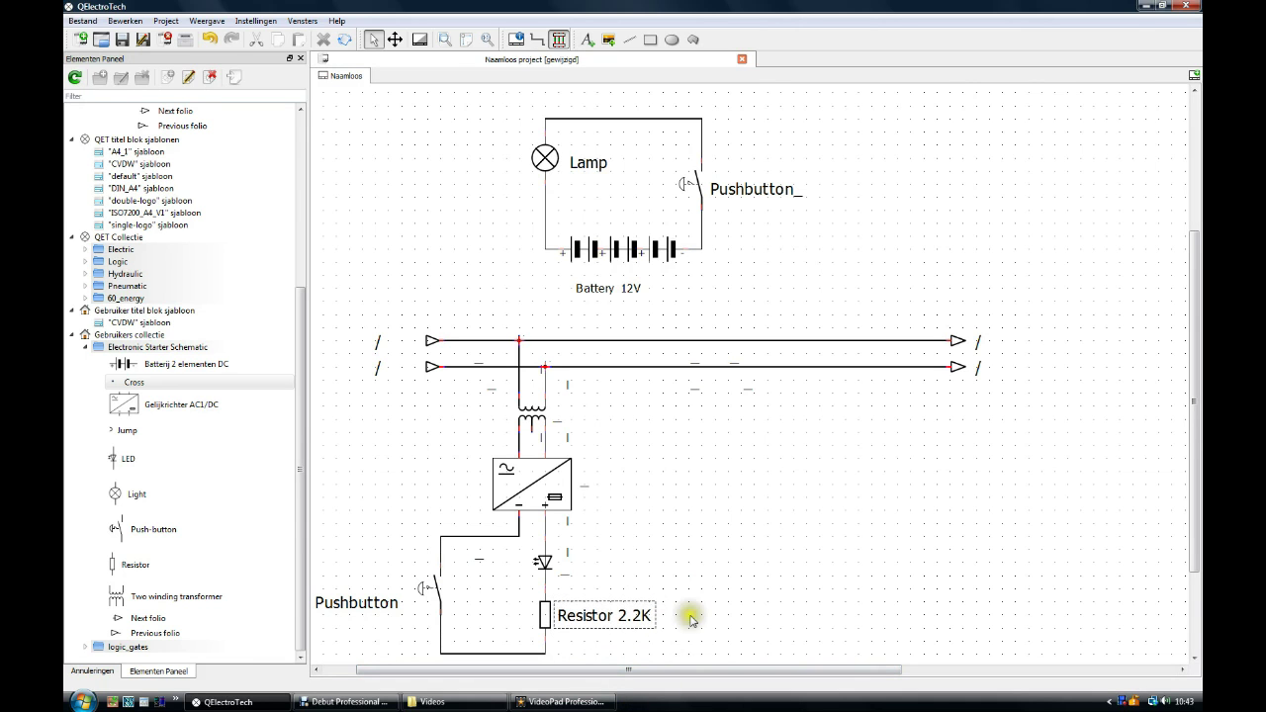
click(570, 574)
click(641, 623)
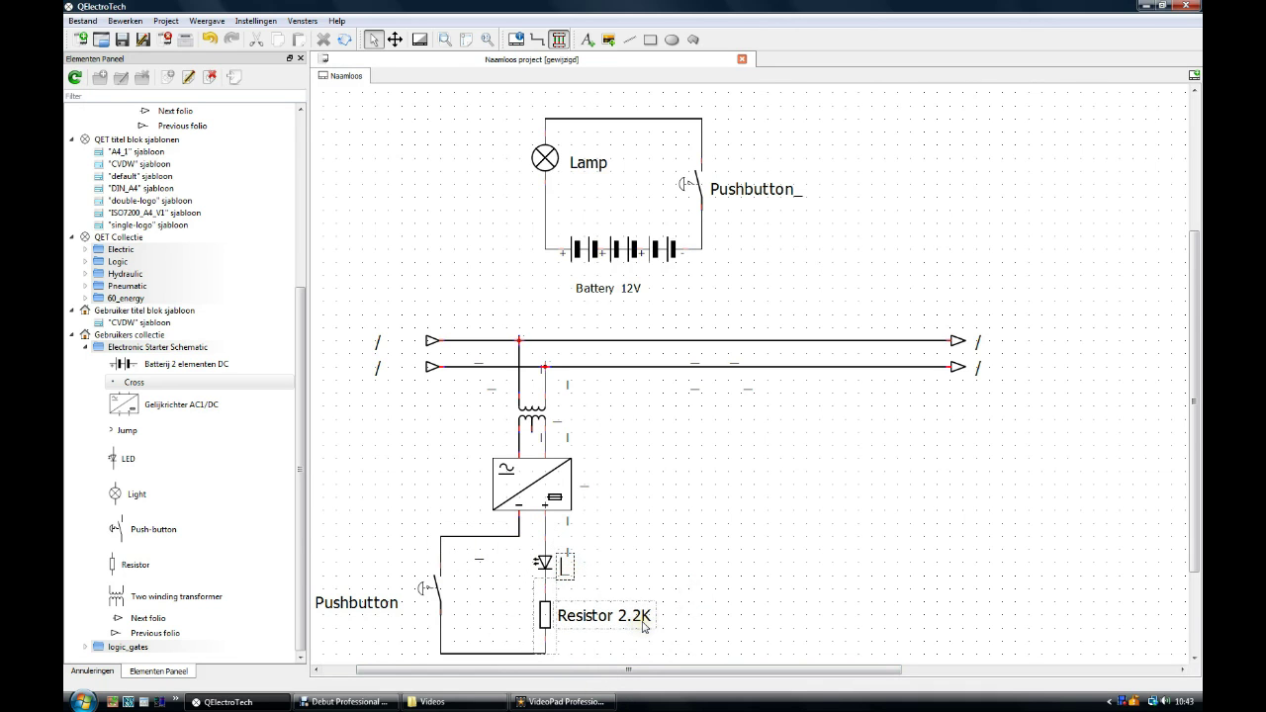
text(Led)
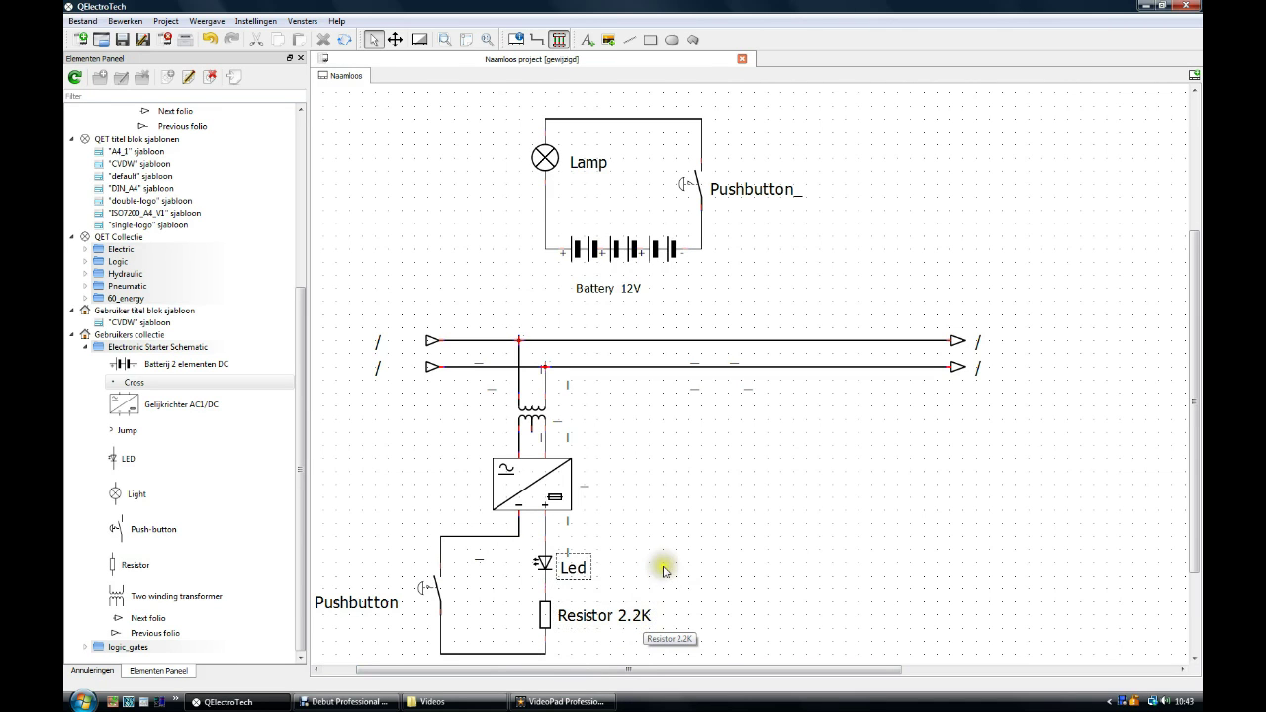
click(480, 340)
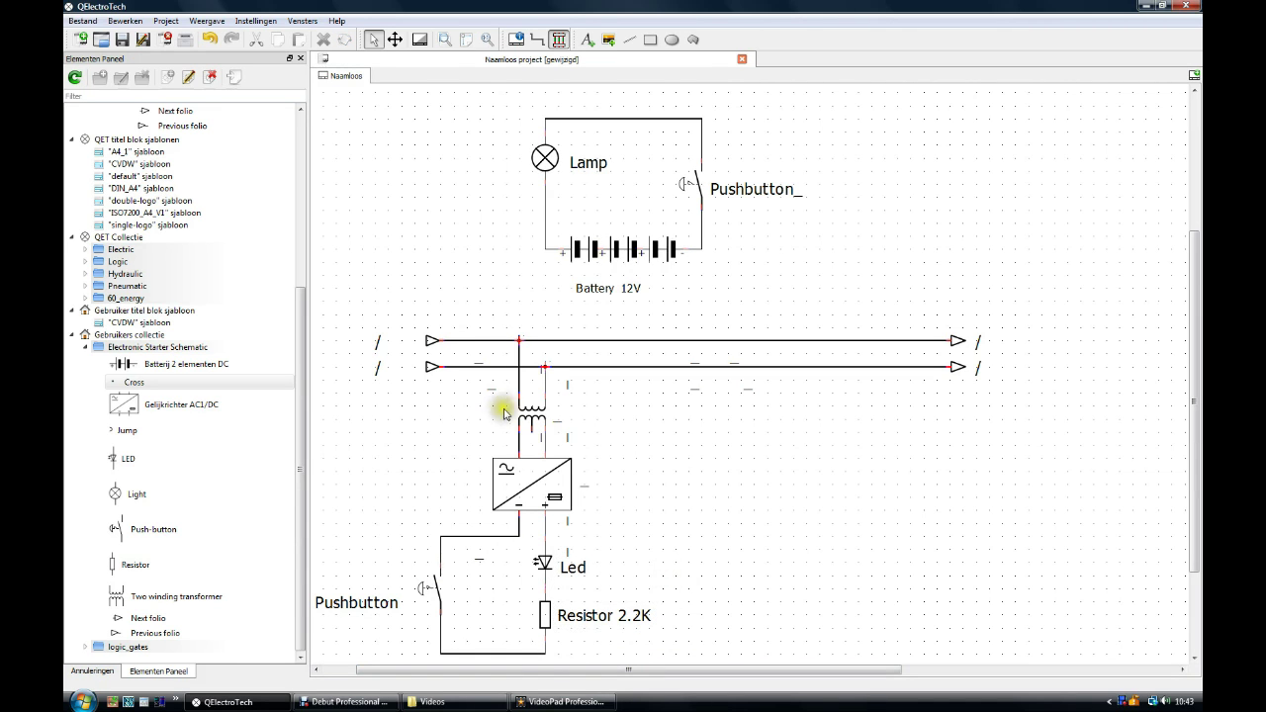
Inspect the conductor labels on the bus wires and the short vertical conductor
double_click(476, 360)
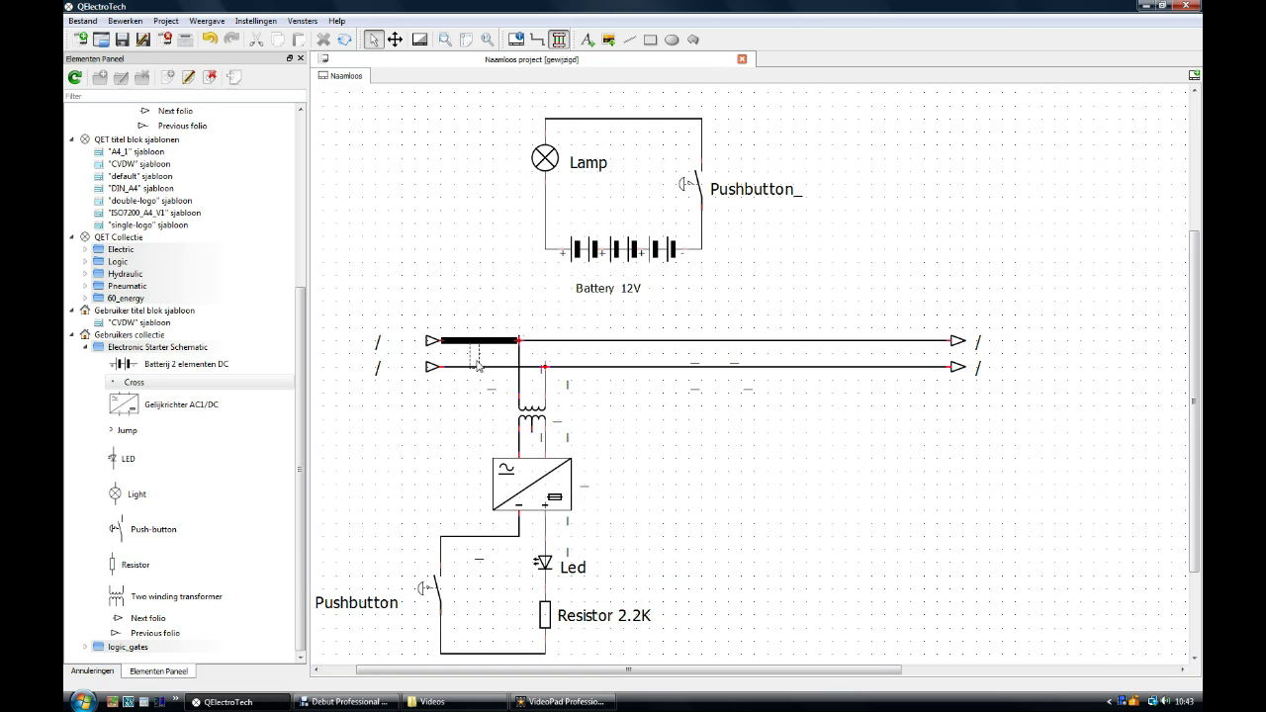
click(479, 373)
double_click(482, 380)
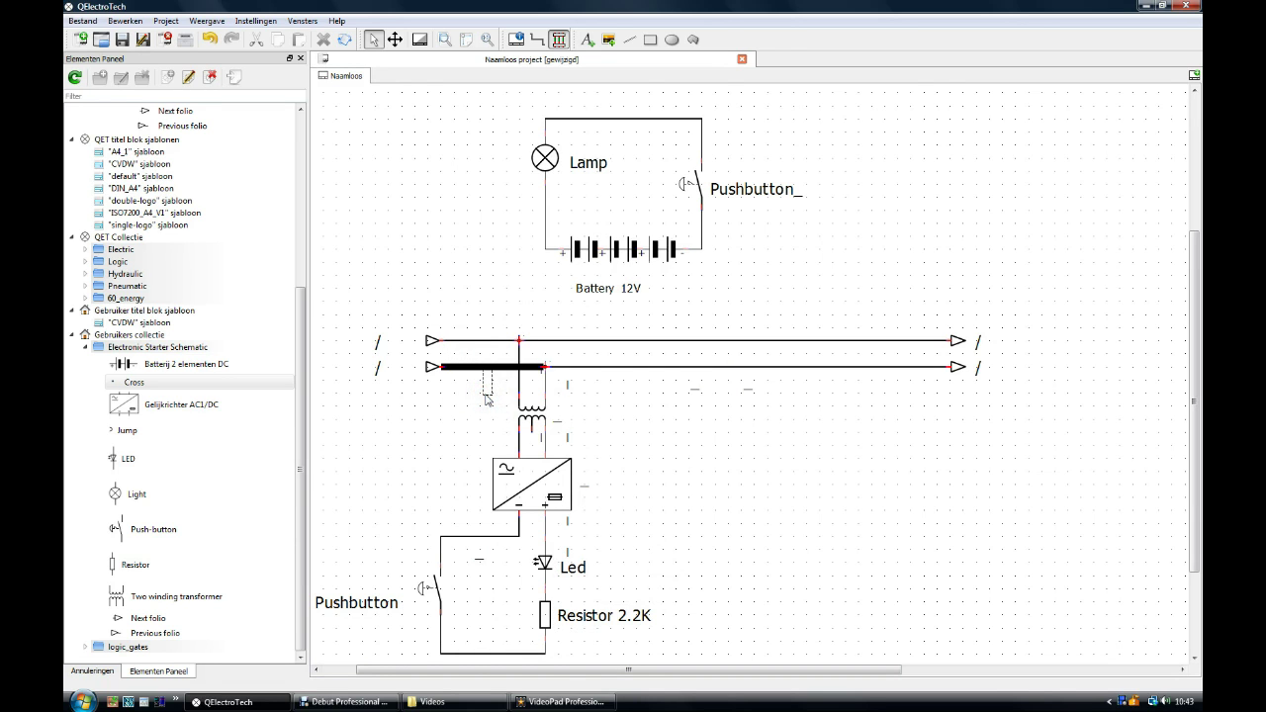
double_click(578, 386)
click(573, 396)
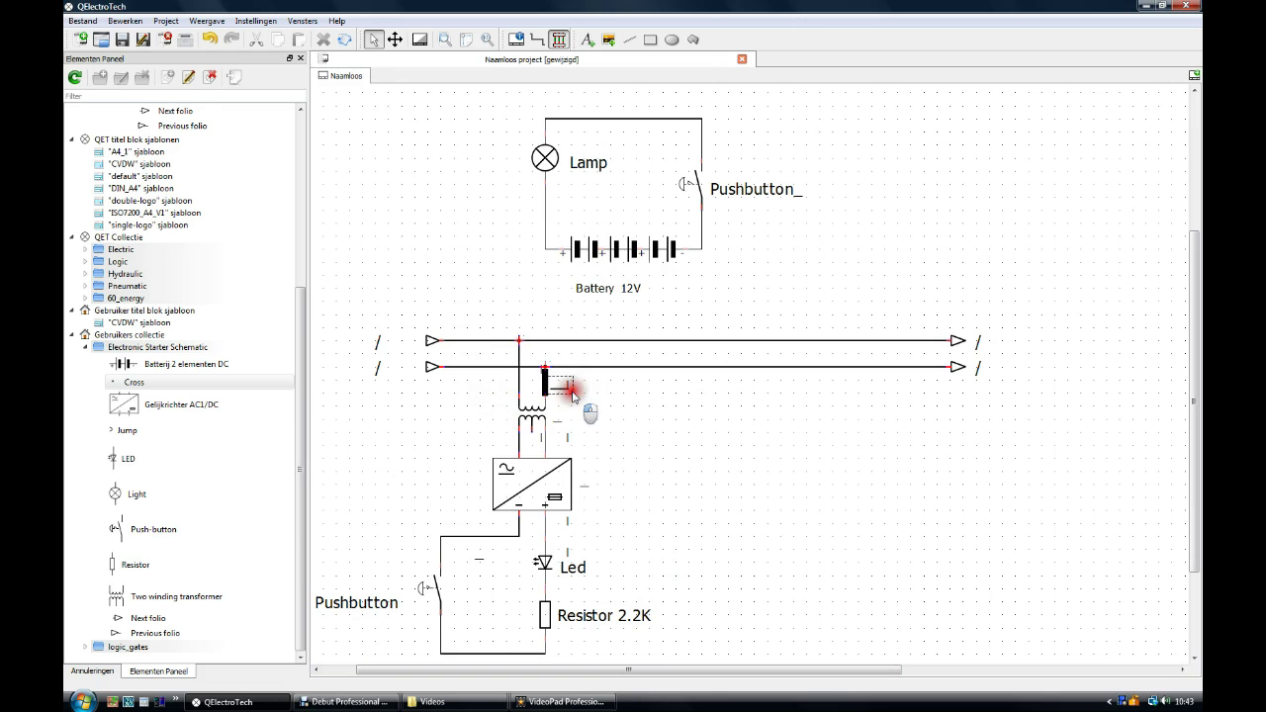
click(572, 394)
Move the small conductor label by the transformer to sit beside the rectifier
click(560, 429)
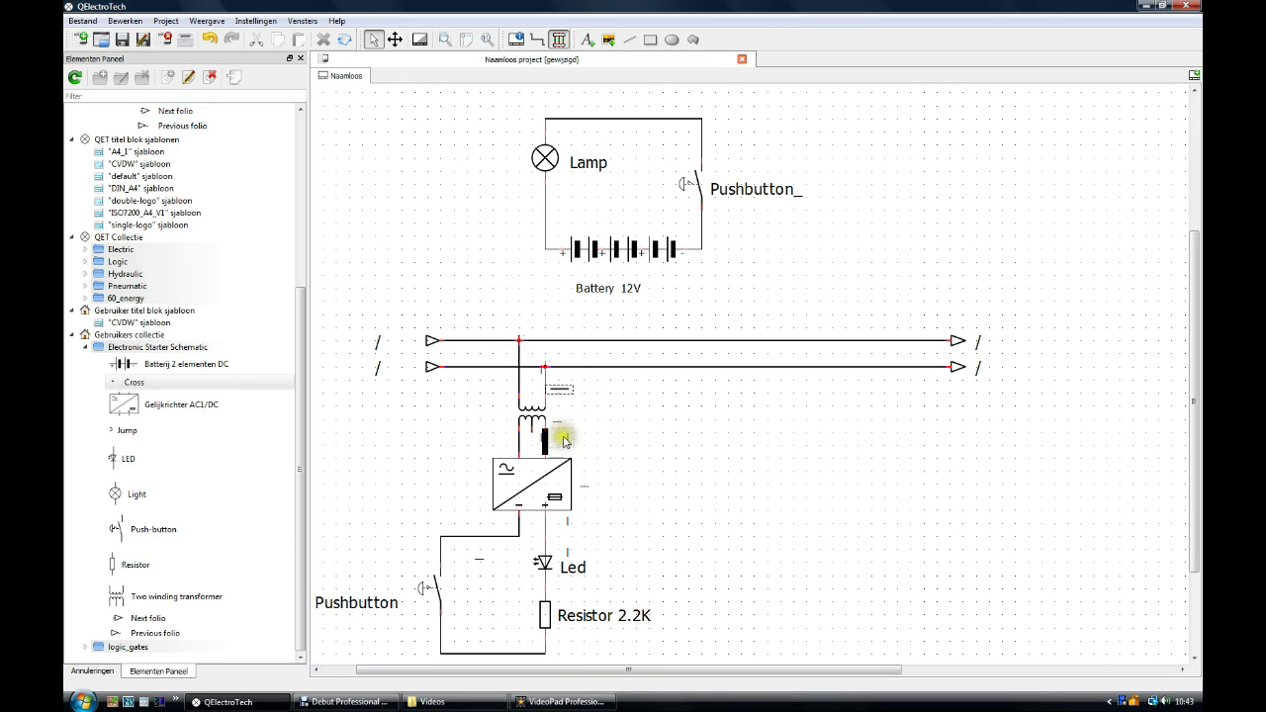
click(564, 438)
click(555, 425)
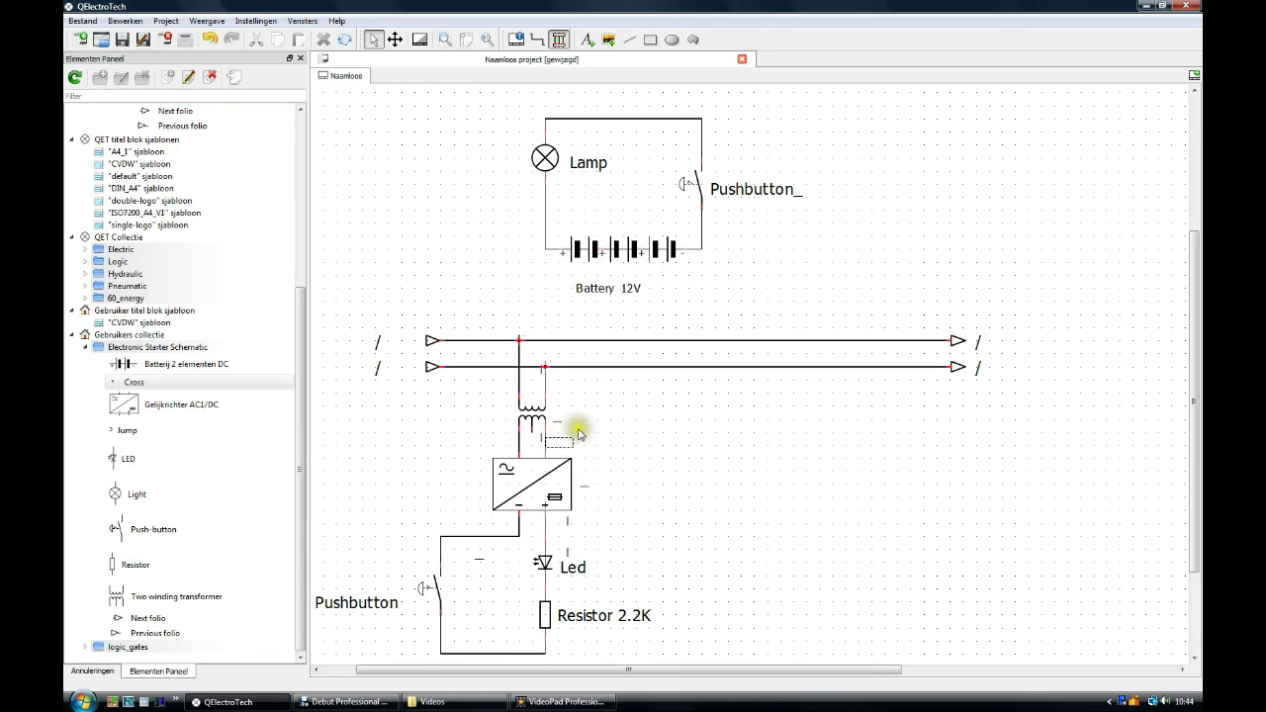
click(562, 428)
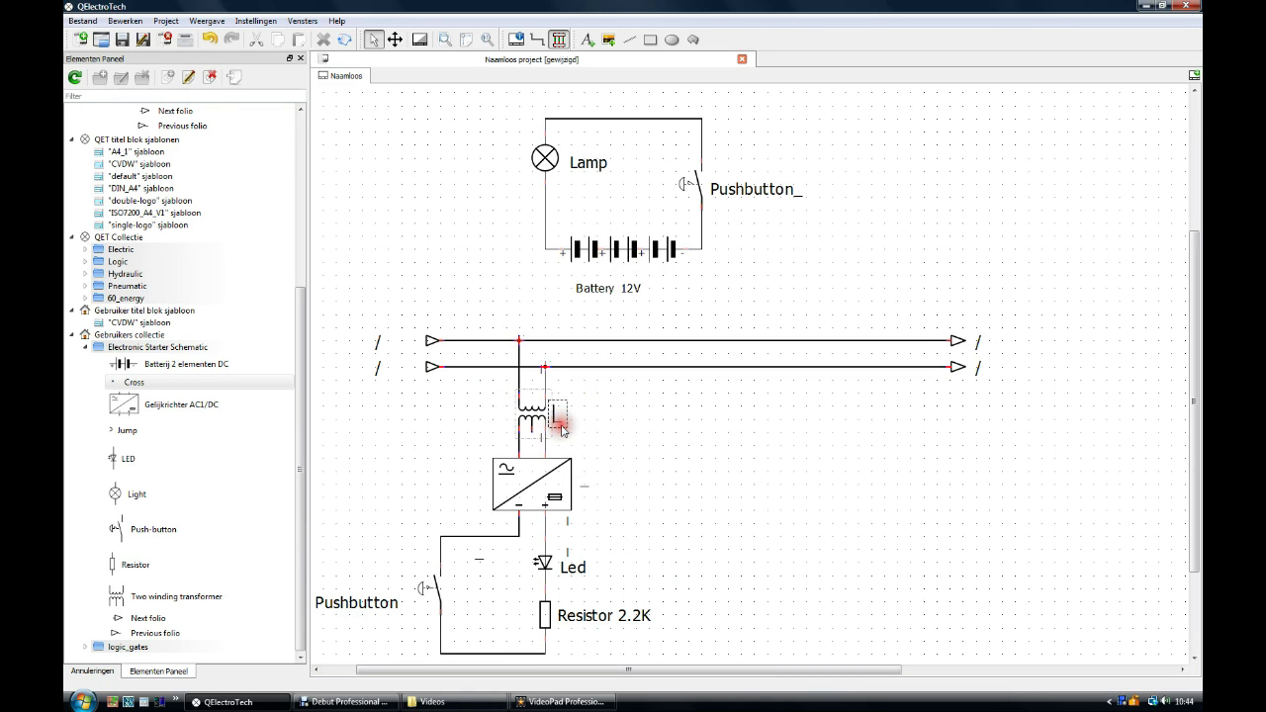
click(575, 420)
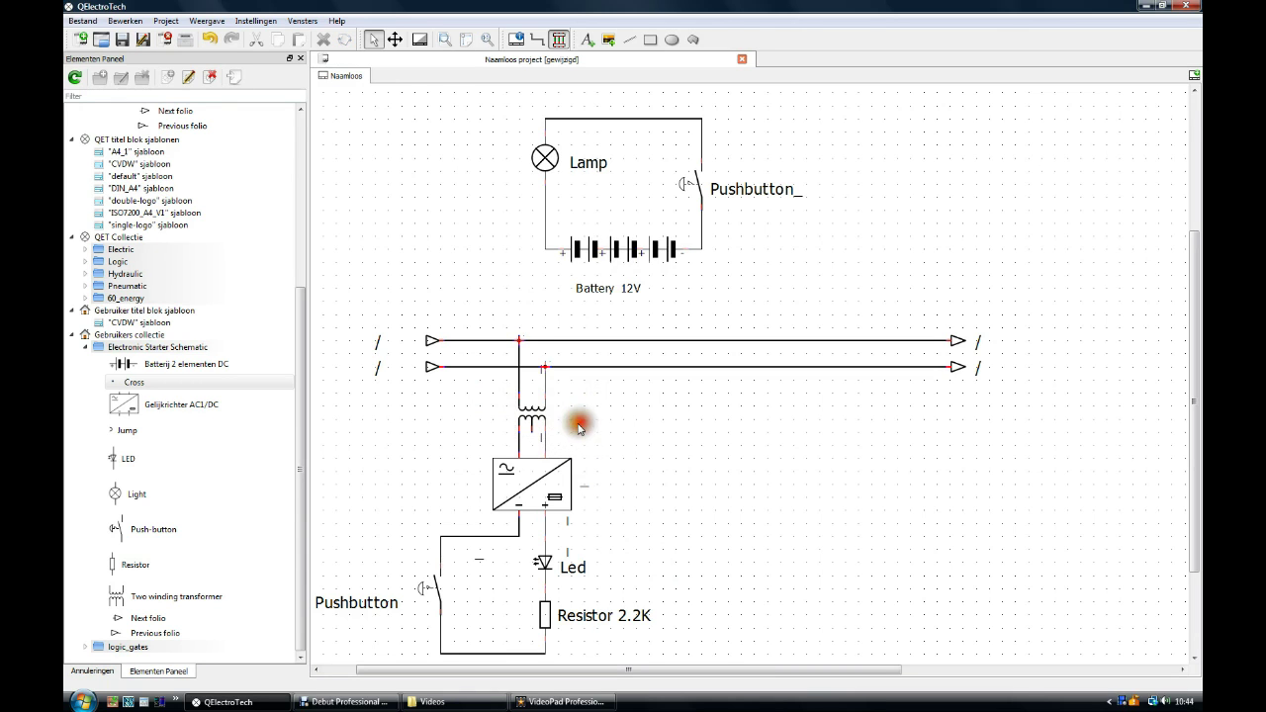
click(539, 445)
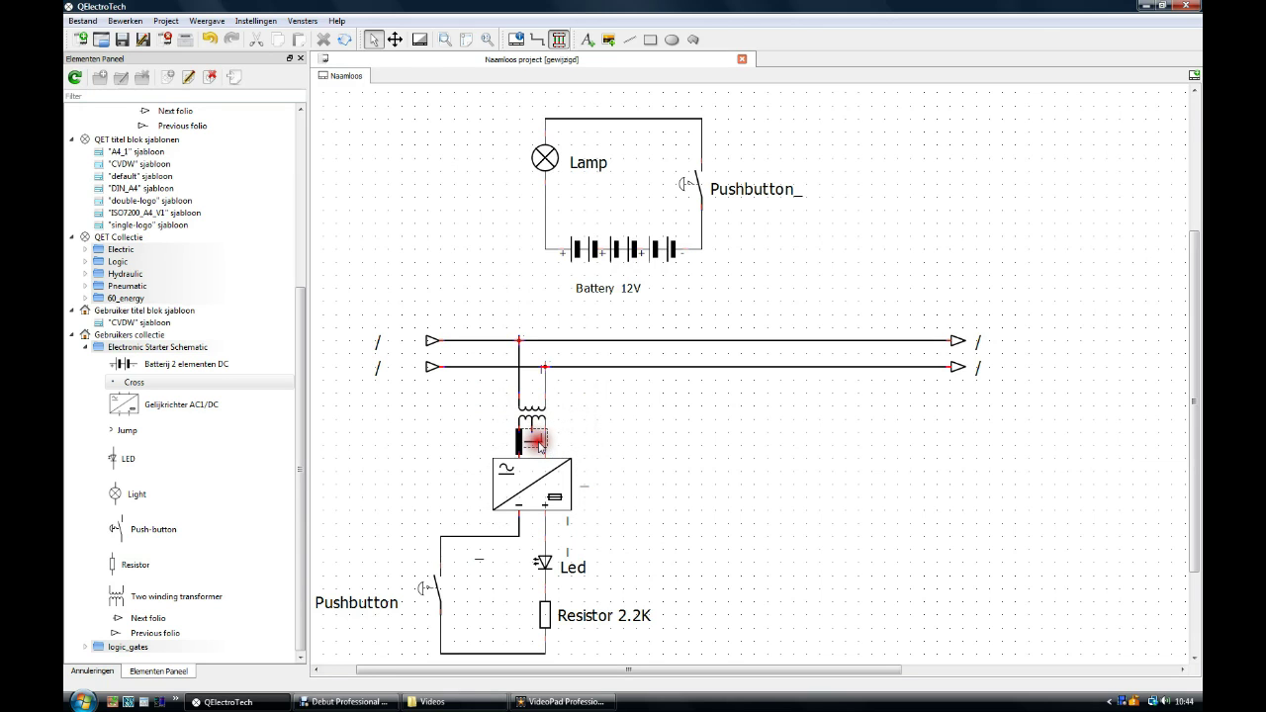
drag(539, 446, 565, 523)
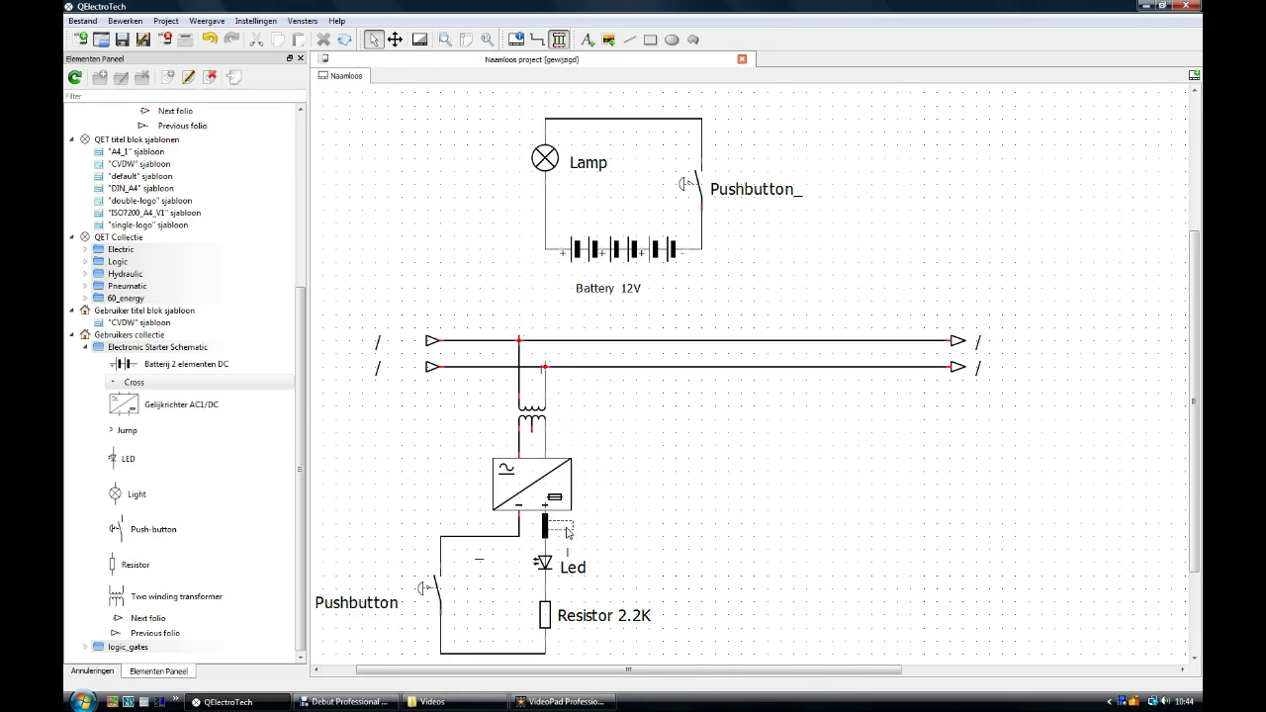
Reposition the conductor labels onto the LED branch and the rectifier–push-button wire
click(579, 560)
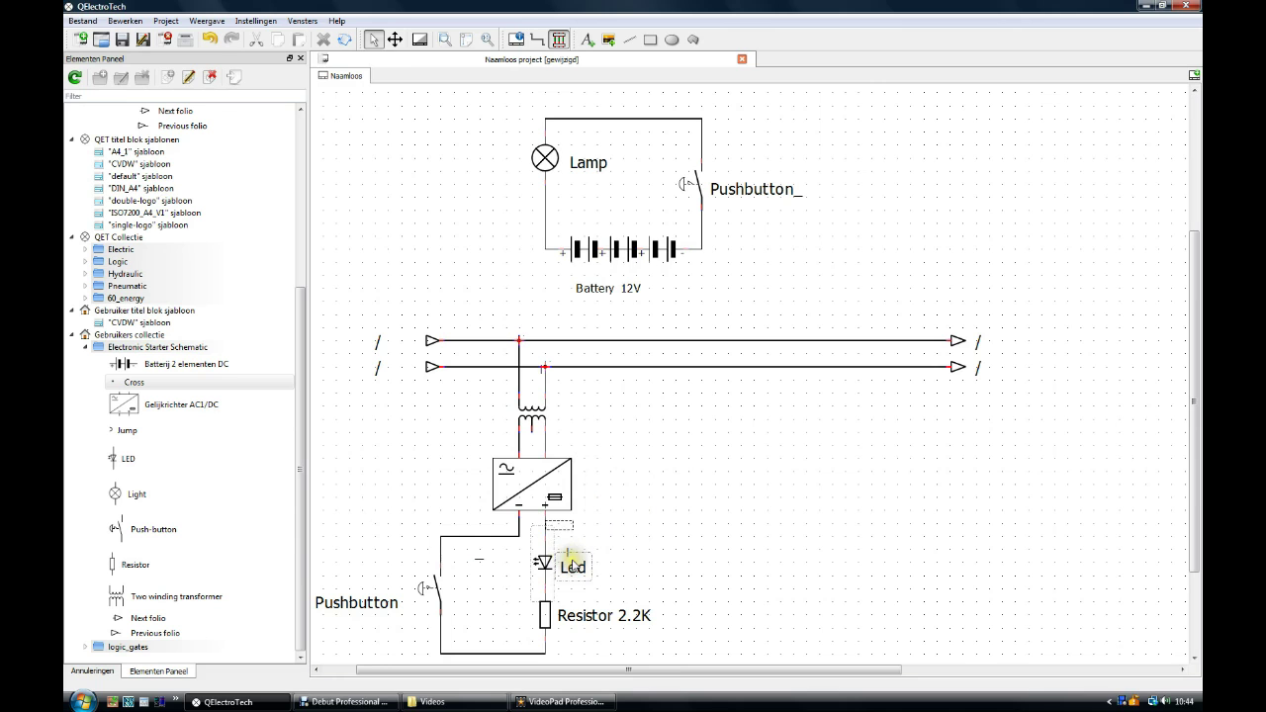
drag(564, 553, 556, 551)
click(665, 586)
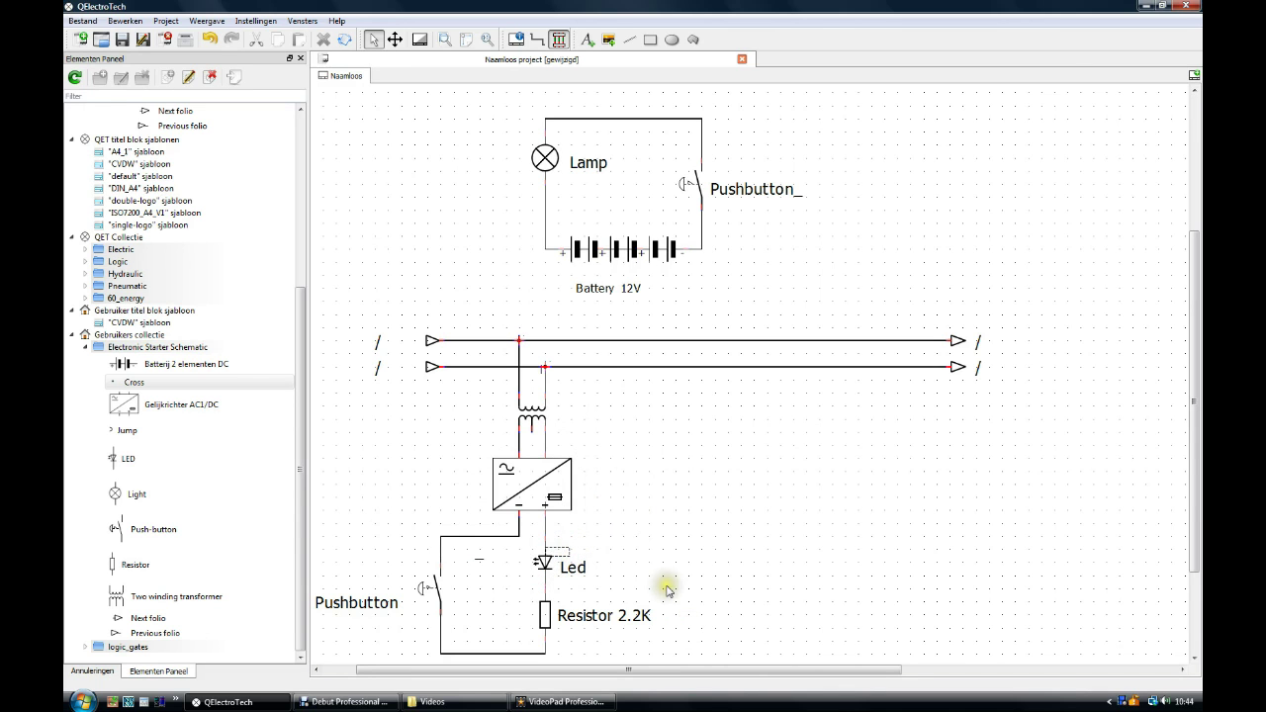
drag(487, 573, 476, 560)
ctrl+scroll(587, 520, down, 1)
Drag the remaining conductor label beneath the bottom return wire, below the push-button-to-resistor connection
ctrl+scroll(588, 524, down, 1)
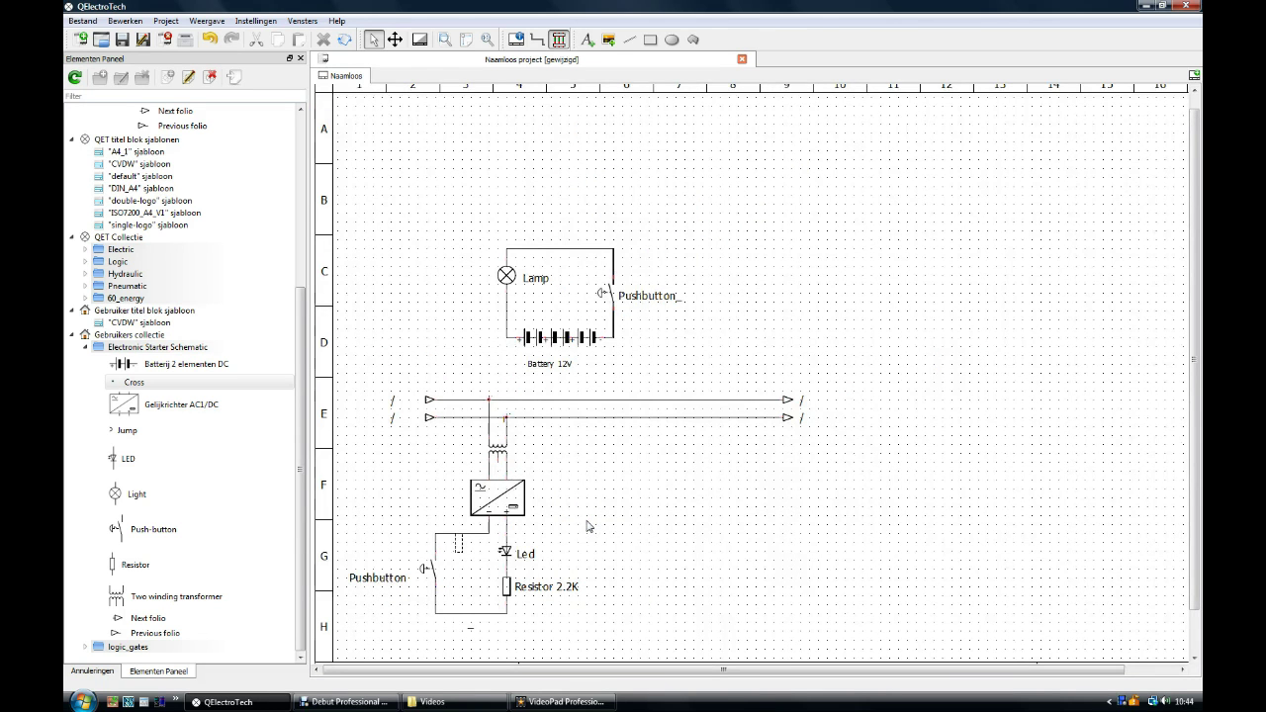
click(461, 614)
drag(472, 628, 467, 625)
click(553, 524)
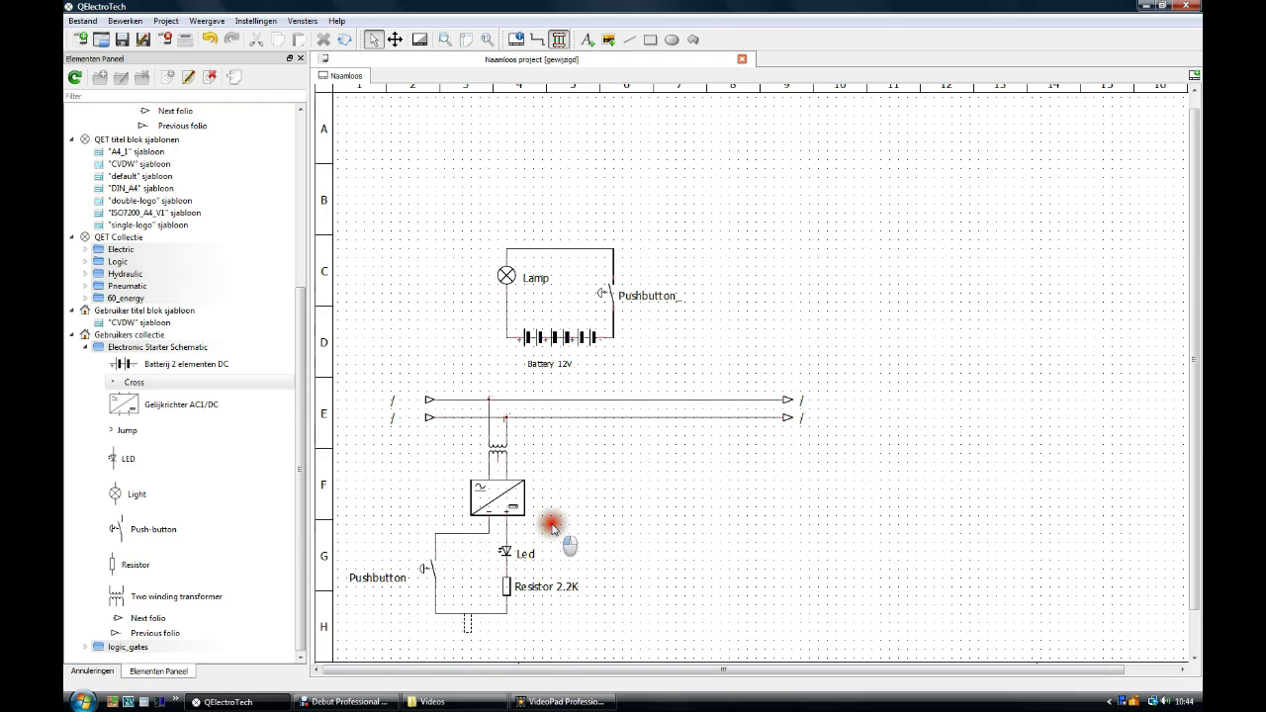